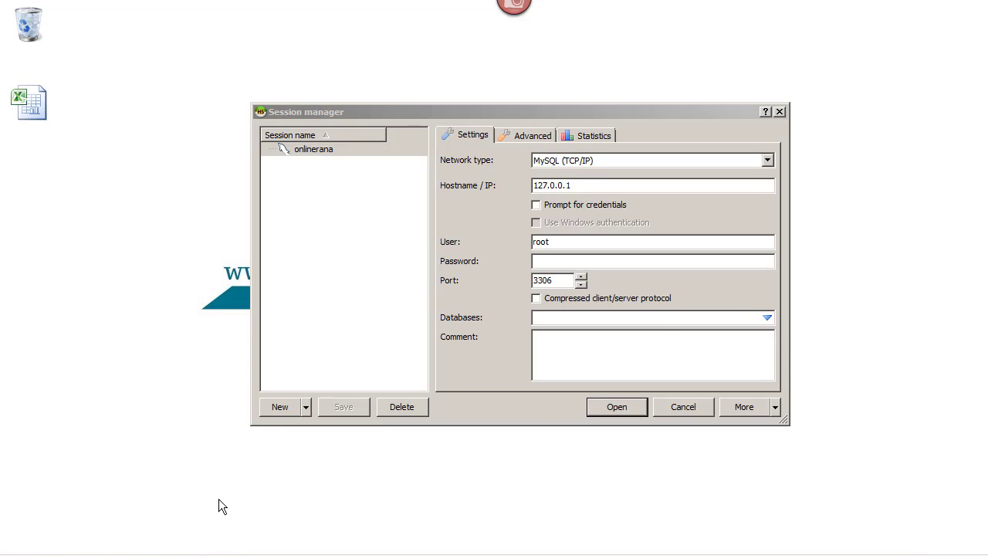
Step: Switch to the XAMPP Control Panel, start the MySQL module and minimize the control panel
click(183, 539)
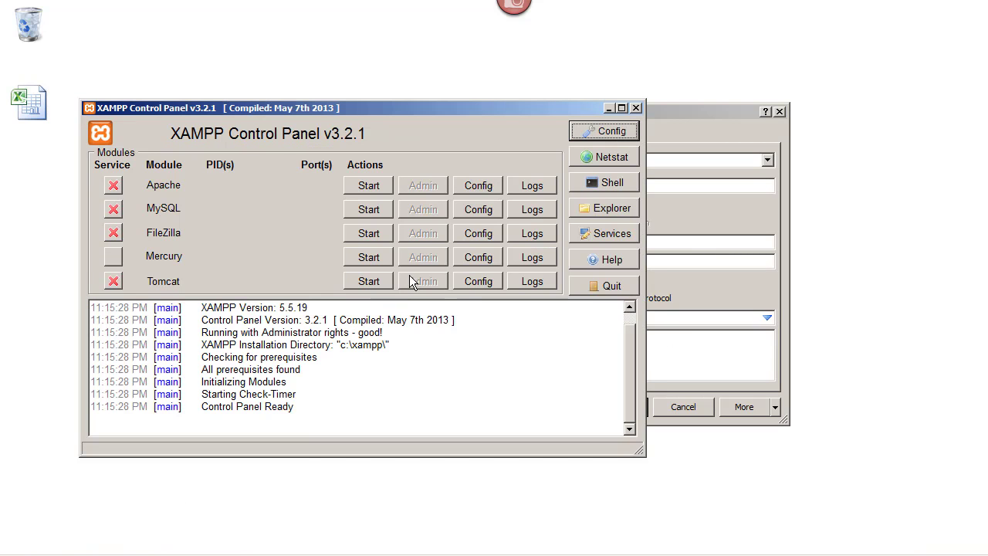
click(375, 212)
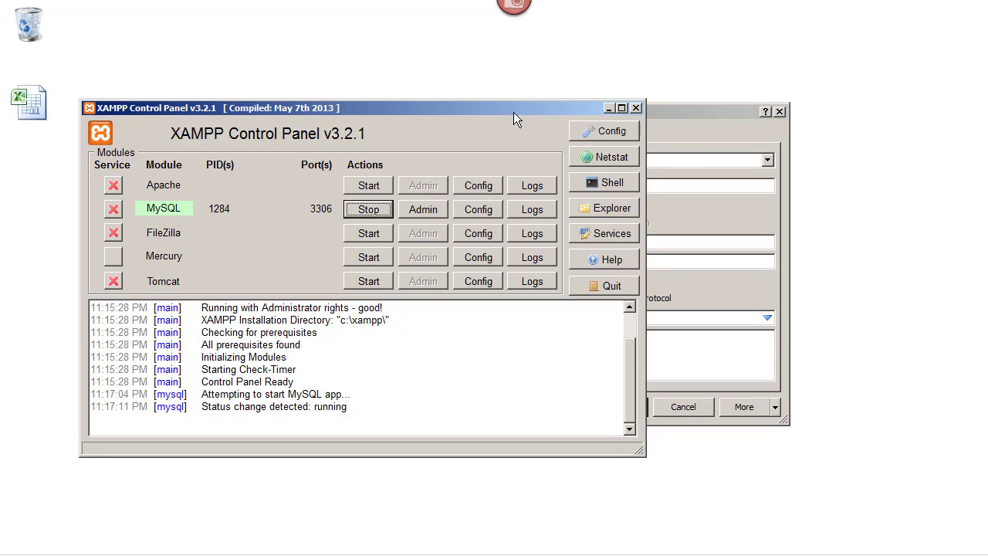
click(609, 109)
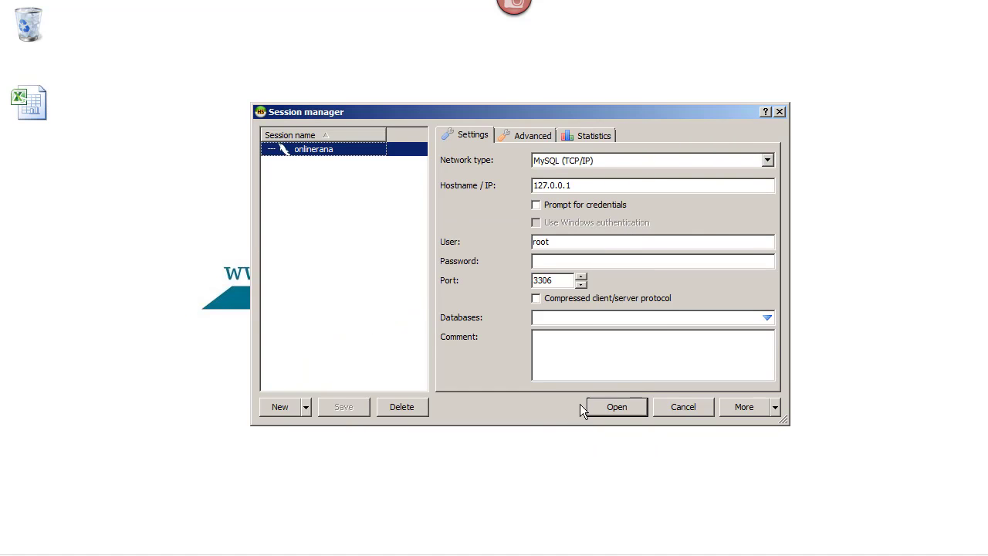
Step: Open the onlinerana session in HeidiSQL, view the tables of the test_demo database, and minimize the window
click(622, 410)
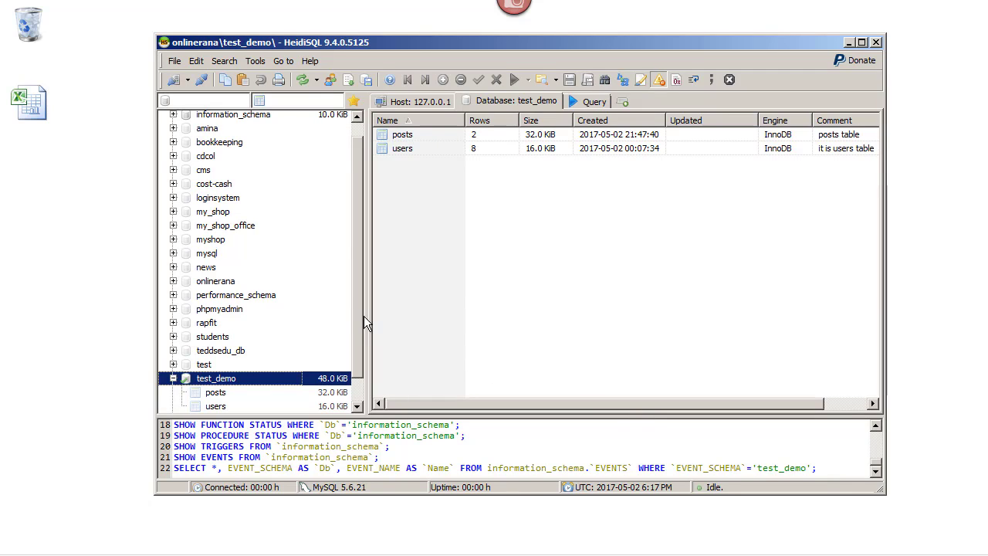
drag(358, 312, 362, 346)
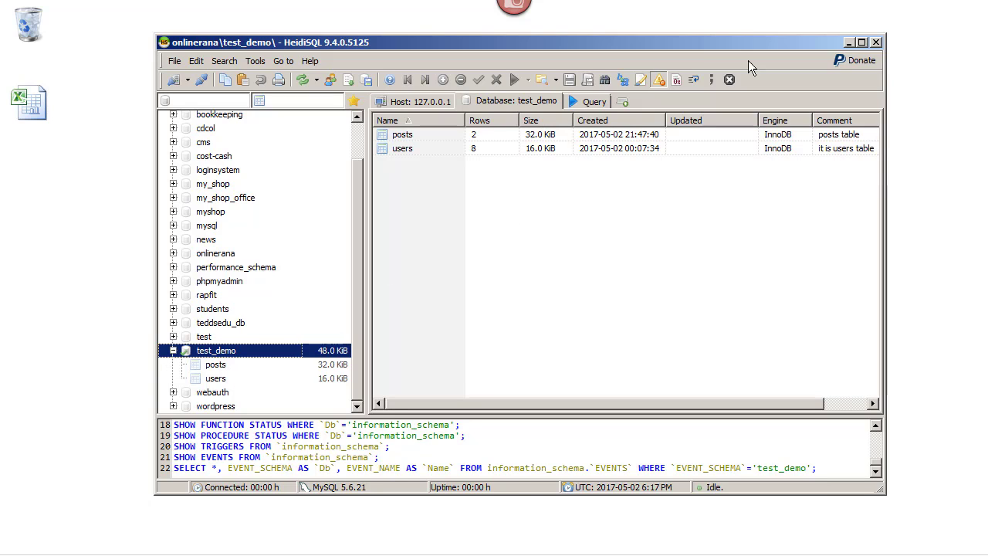
click(848, 44)
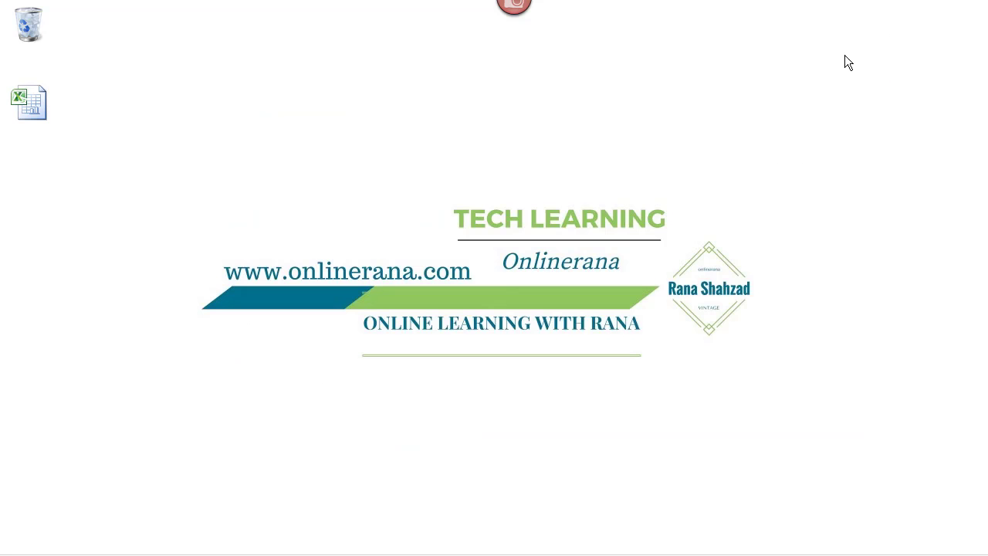
Step: Open the Table Relations in HeidiSQL workbook in Excel, dismiss the activation wizard and look at the users table's primary key
double_click(48, 100)
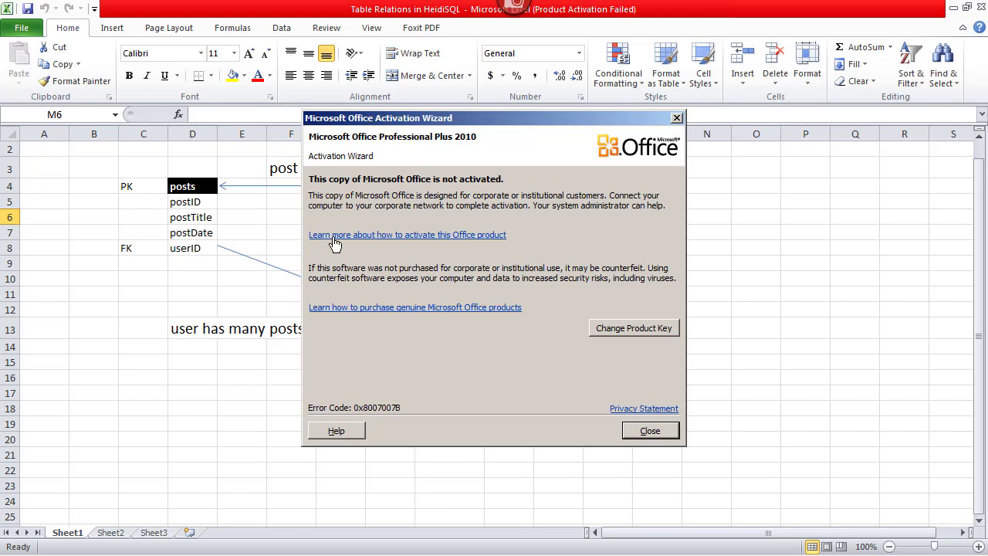
click(650, 431)
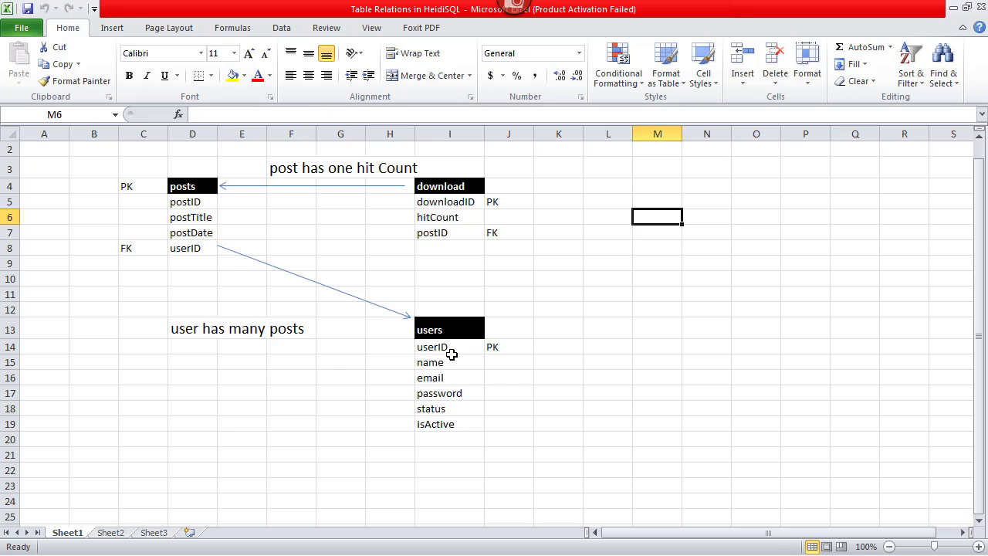
click(503, 348)
click(523, 367)
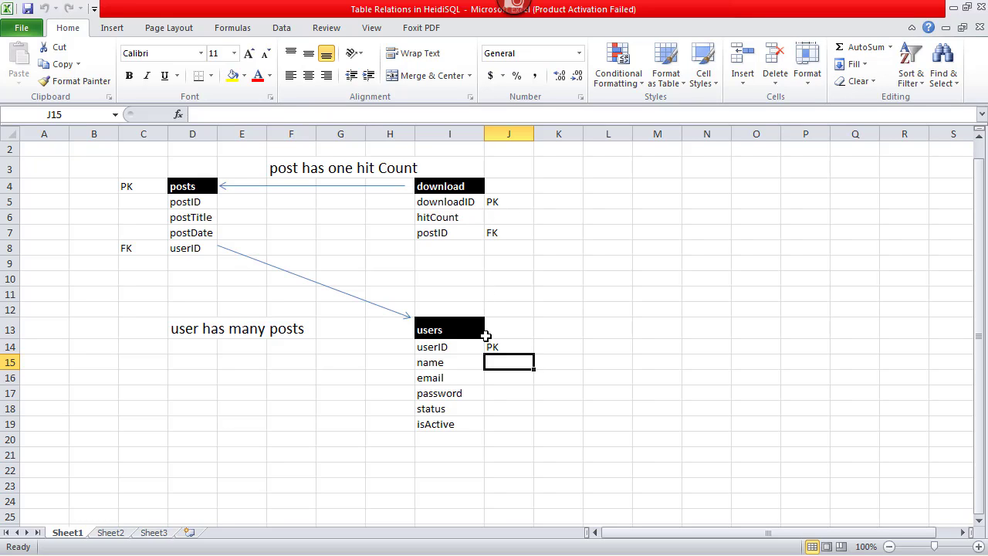
Step: Move the PK label of the posts table from cell C4 to C5, beside postID
double_click(150, 192)
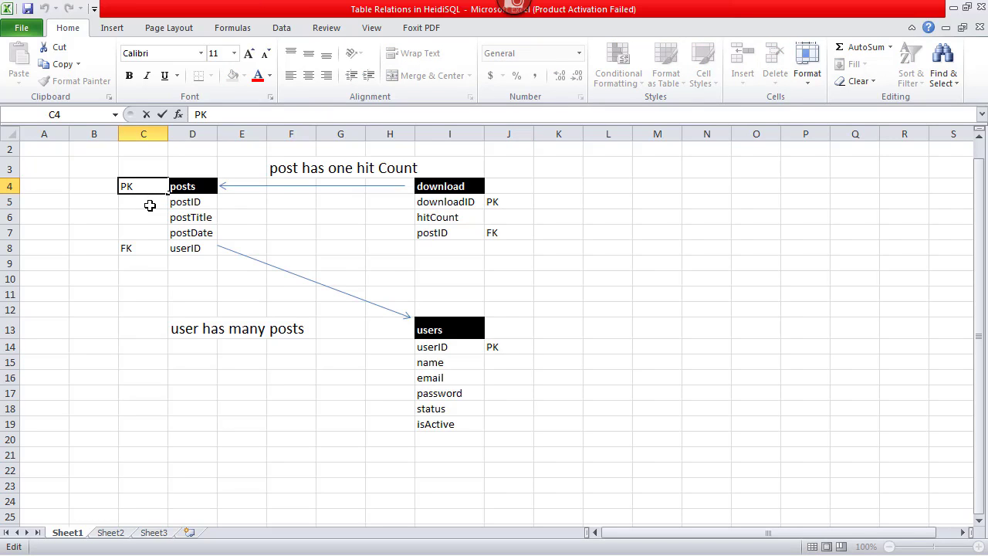
key(BackSpace)
key(BackSpace)
click(158, 201)
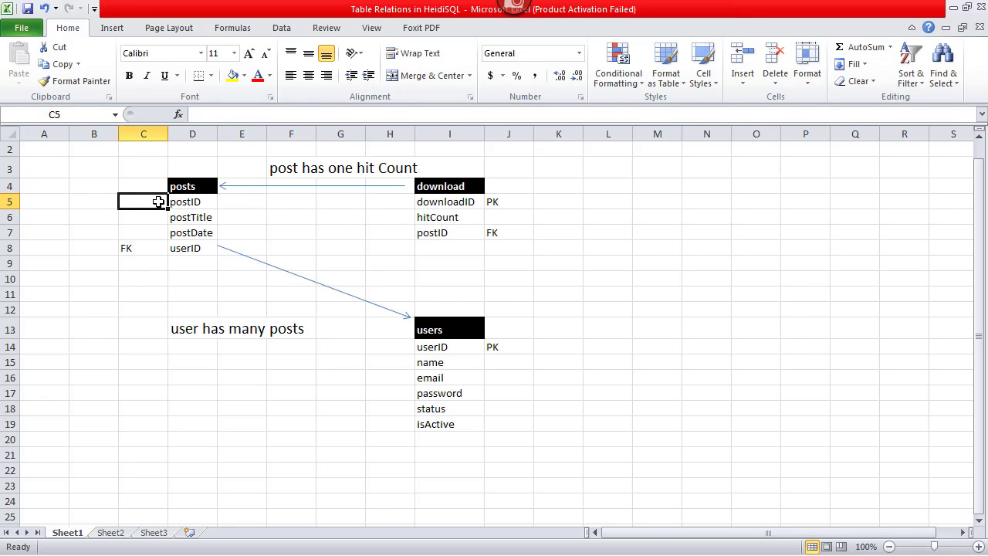
text(PK)
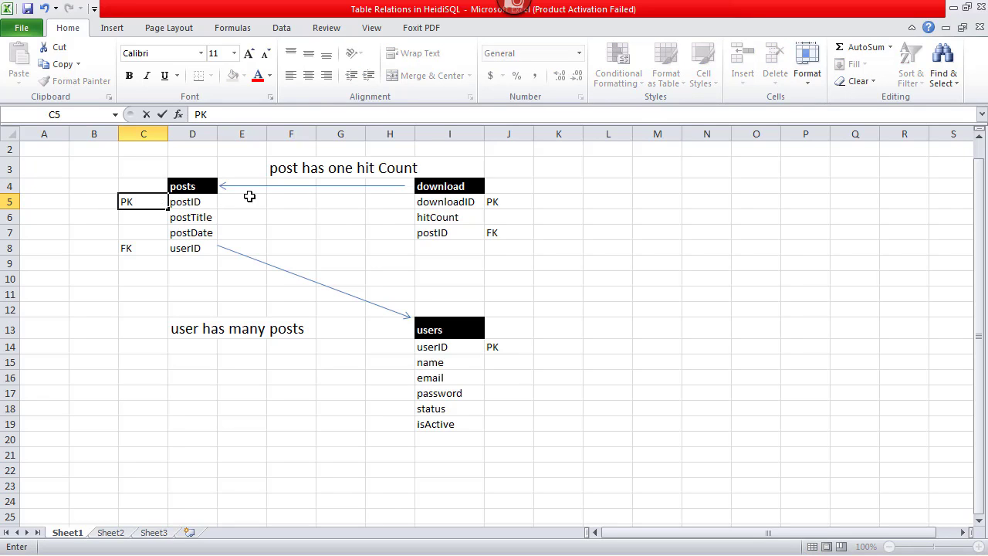
click(491, 309)
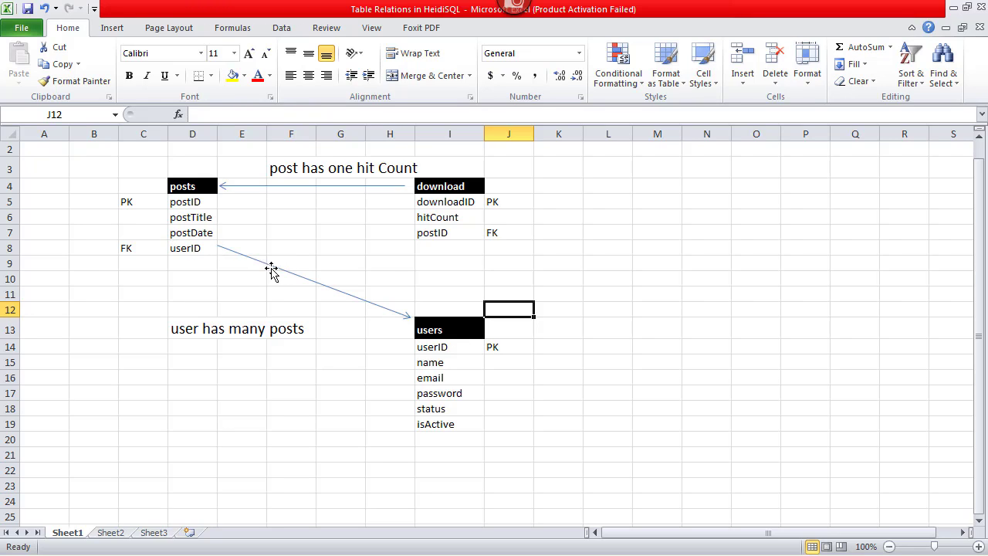
Step: Examine the primary and foreign keys that relate the posts, users and download tables in the diagram
click(160, 259)
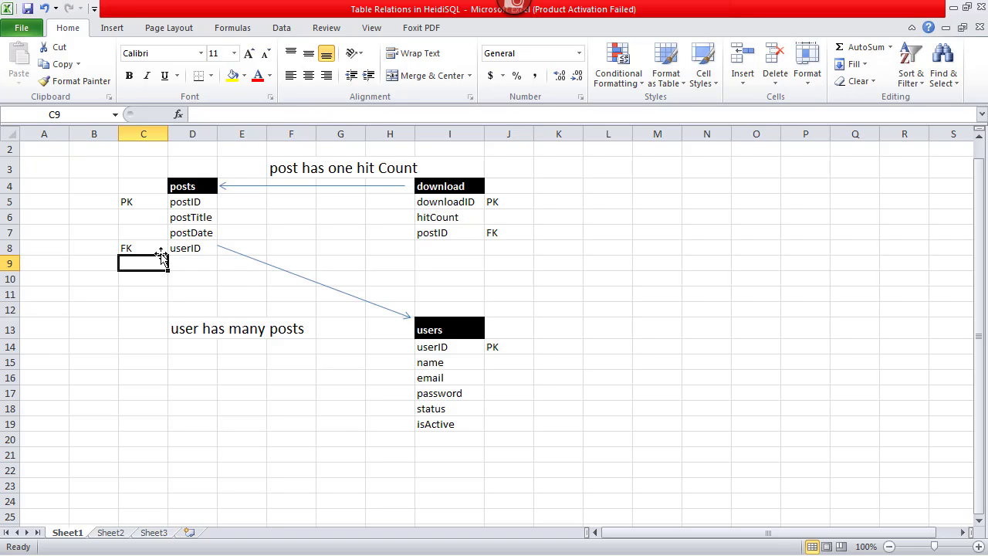
click(158, 251)
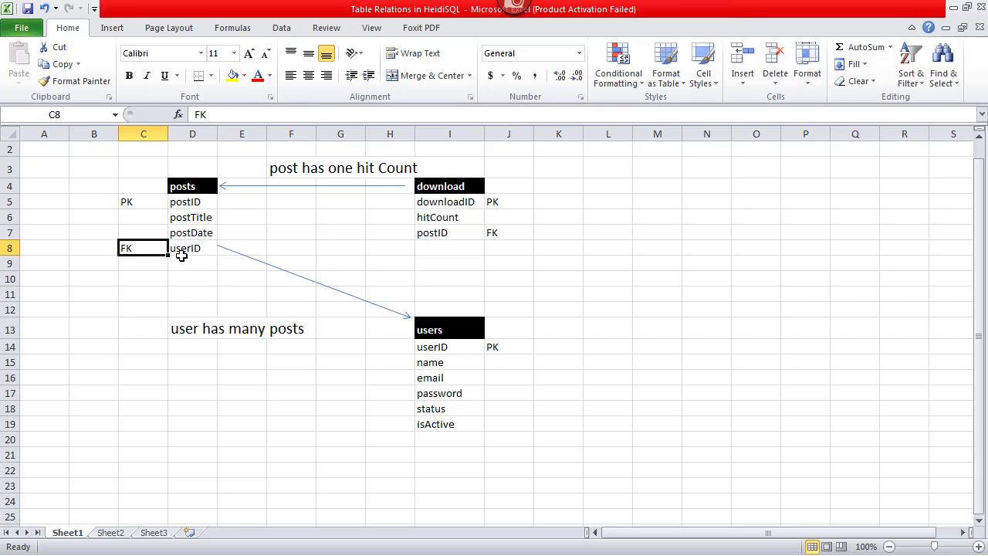
click(435, 351)
click(184, 254)
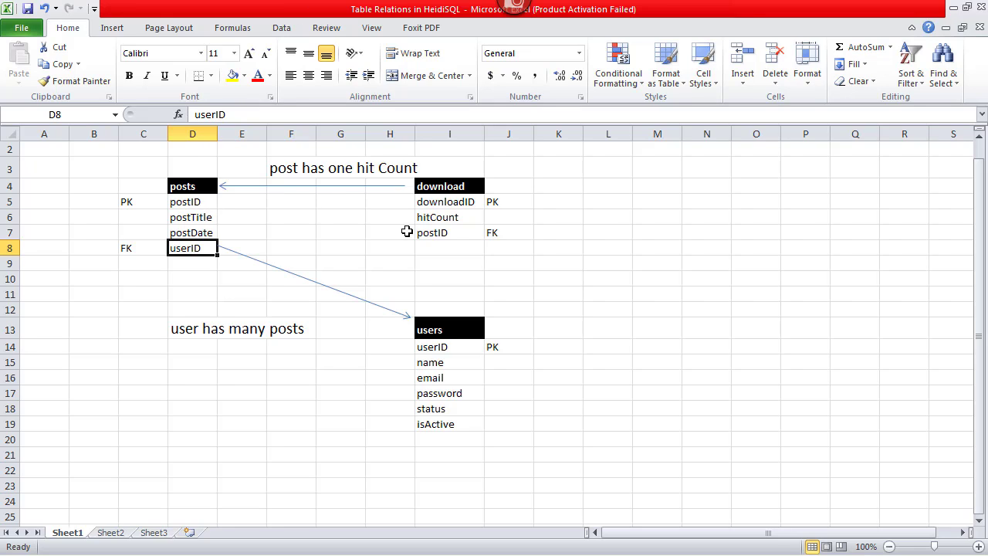
click(451, 238)
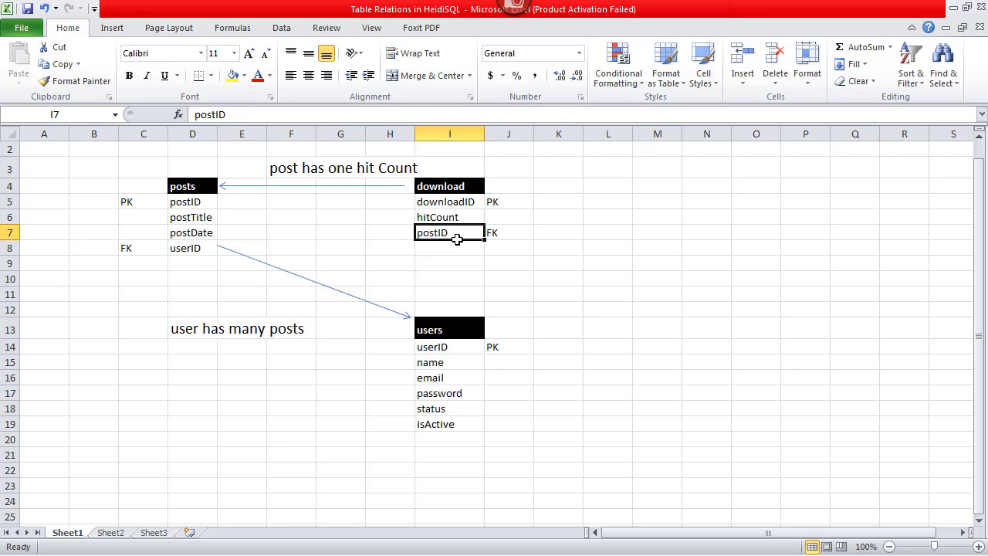
click(127, 202)
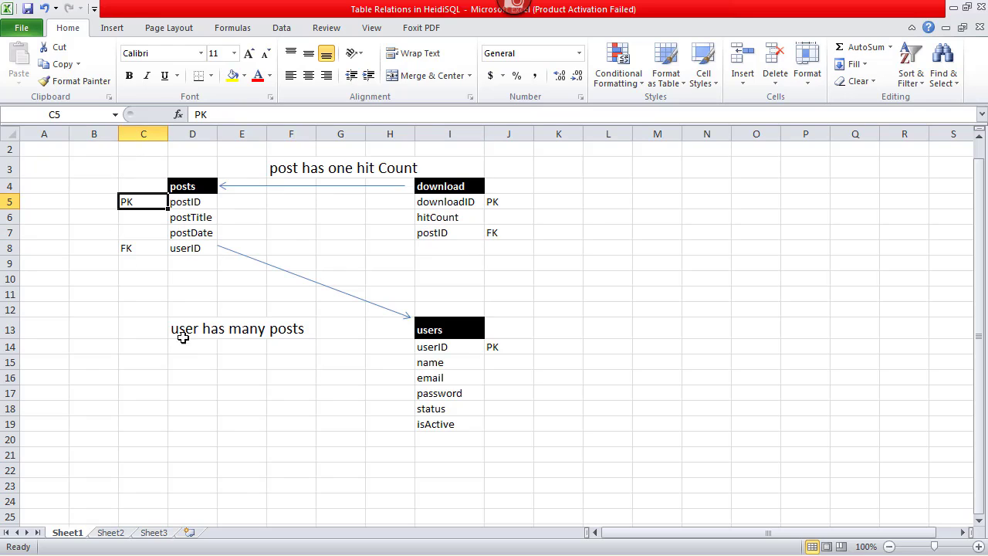
drag(183, 337, 185, 361)
click(128, 162)
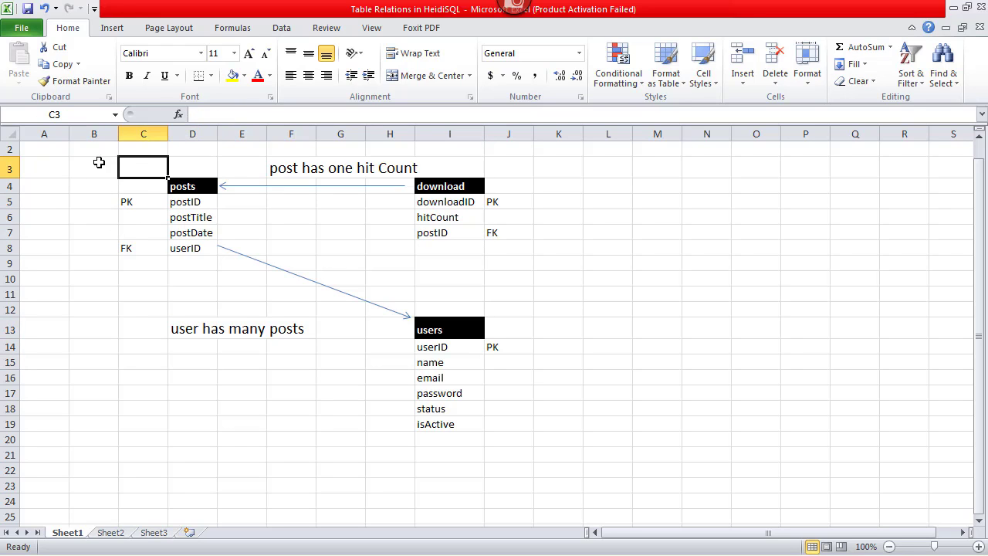
drag(99, 162, 353, 205)
drag(505, 330, 447, 425)
drag(193, 280, 231, 309)
click(128, 163)
drag(78, 165, 536, 377)
drag(499, 403, 499, 434)
click(571, 281)
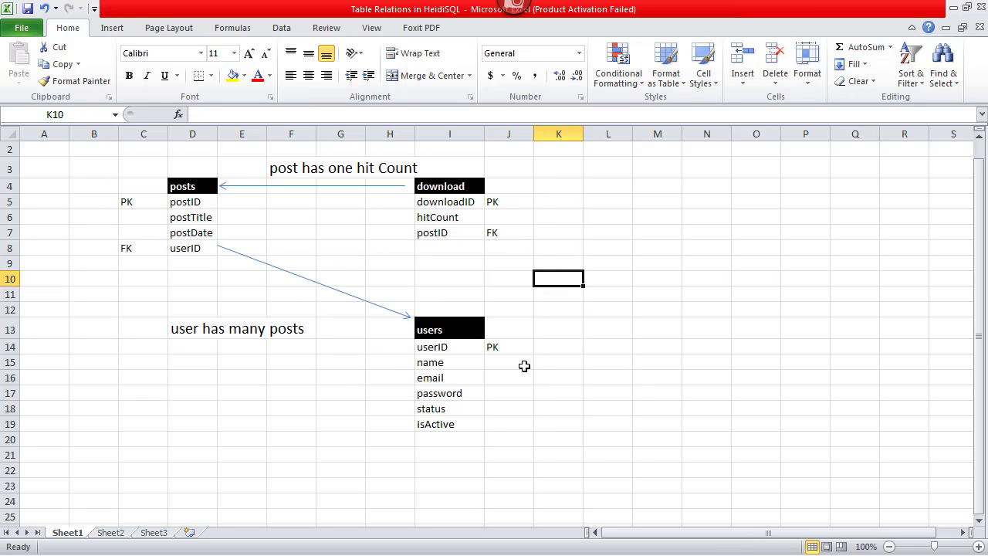
Step: Minimize the workbook, switch to HeidiSQL and drop the posts table from the test_demo database
click(955, 8)
mouse_move(266, 554)
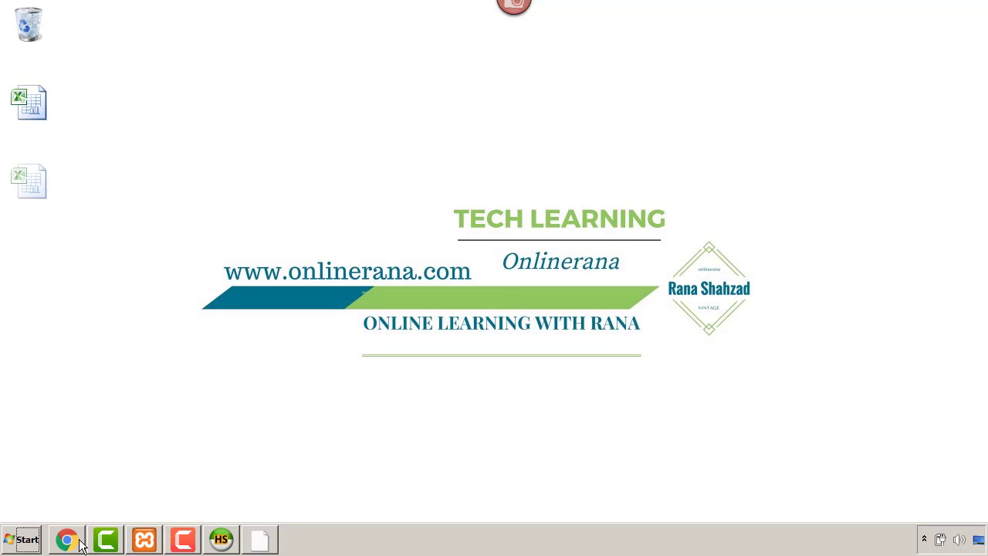
click(221, 539)
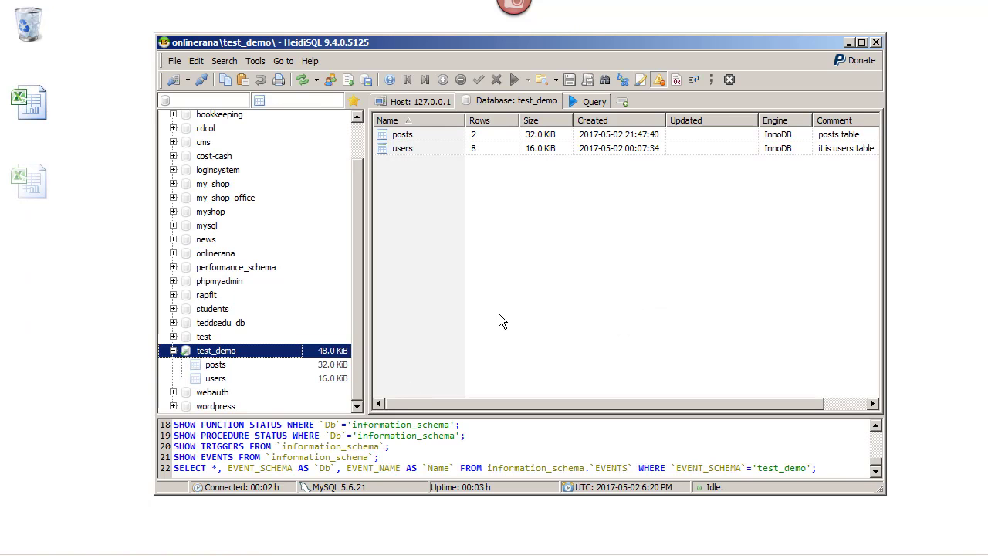
click(218, 366)
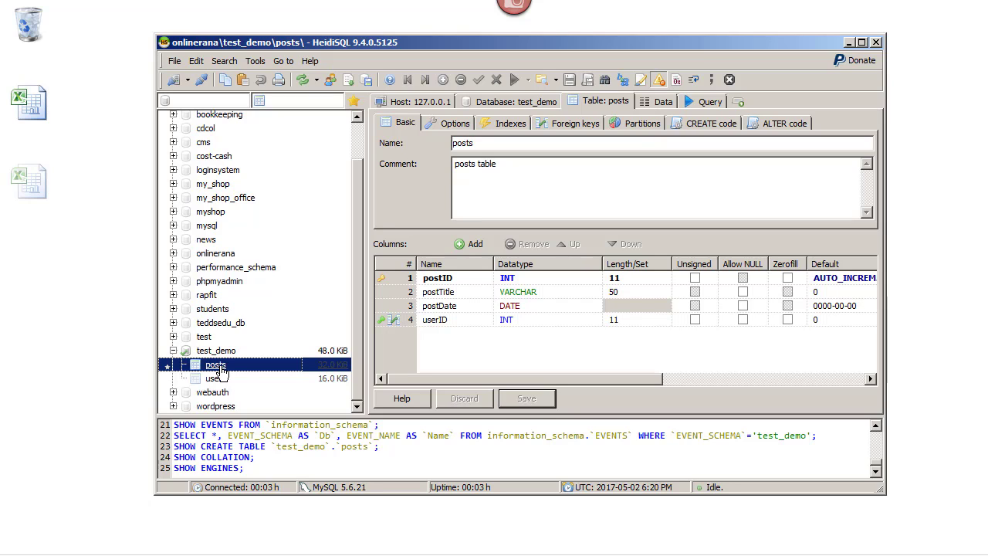
right_click(221, 370)
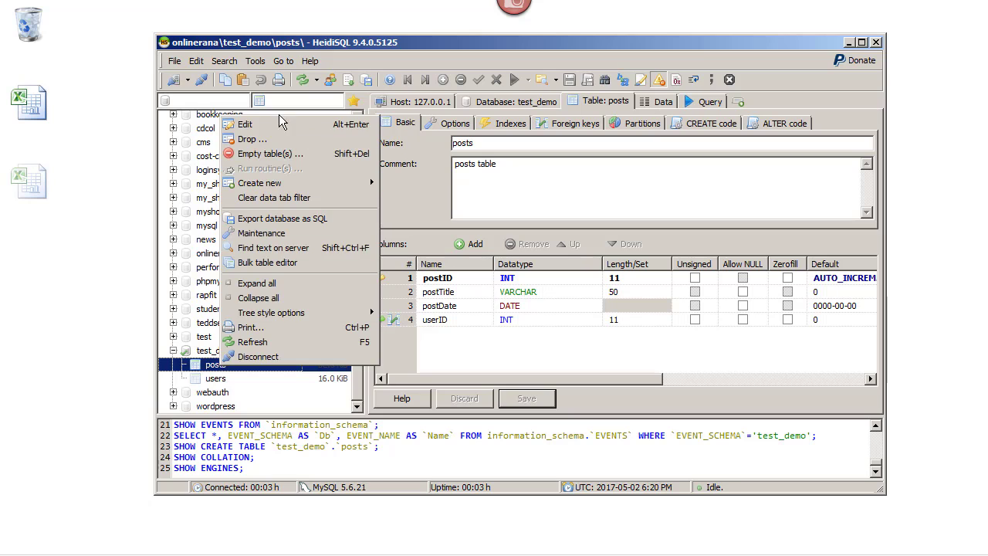
click(247, 142)
click(463, 306)
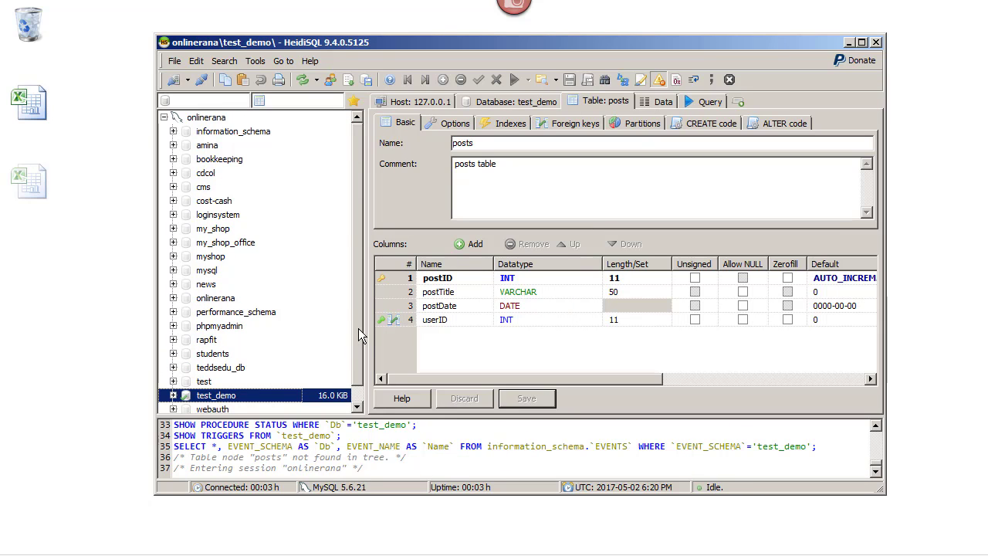
Step: Create a new table in the test_demo database named posts with the comment "it is posts table"
scroll(358, 329, down, 2)
click(174, 378)
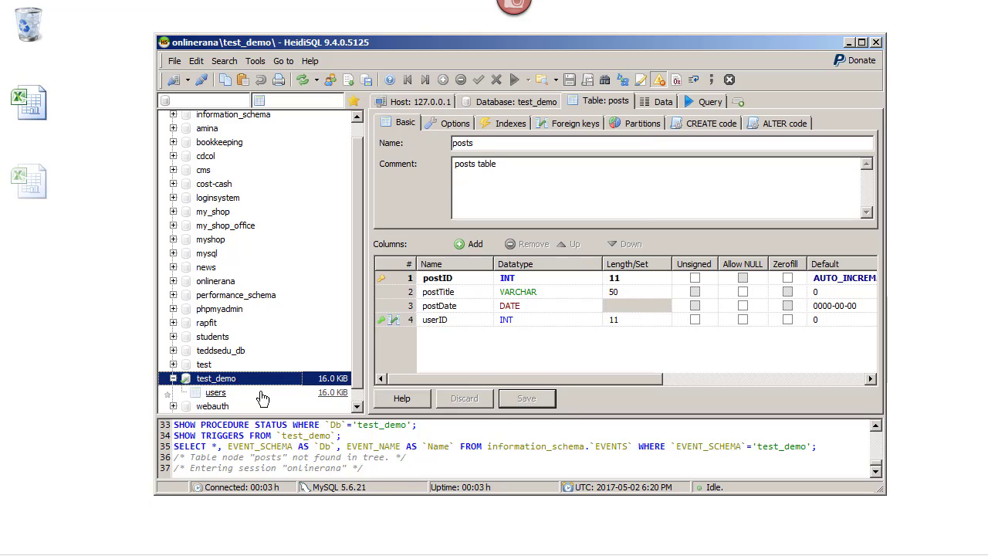
right_click(220, 383)
mouse_move(315, 202)
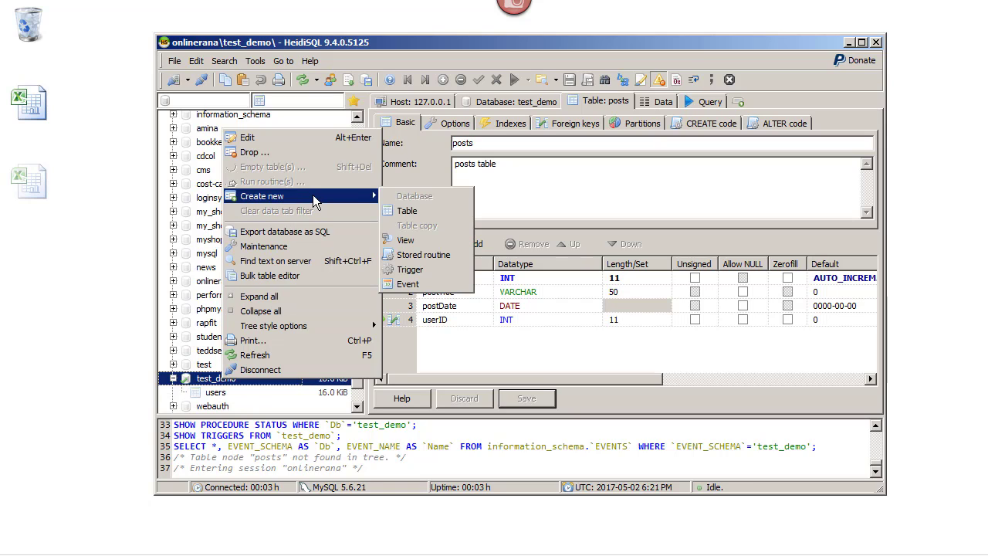
click(403, 210)
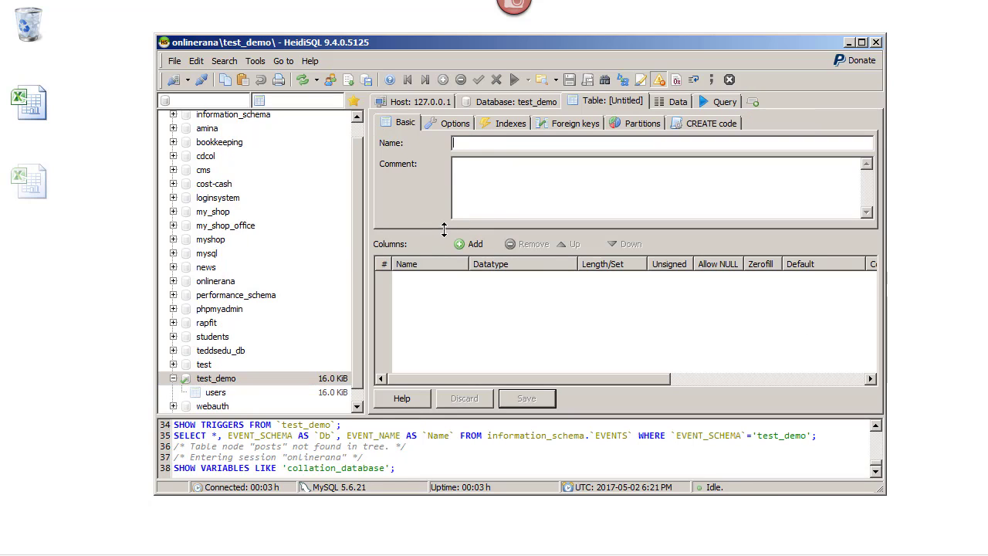
text(posts)
click(501, 198)
text(it is post)
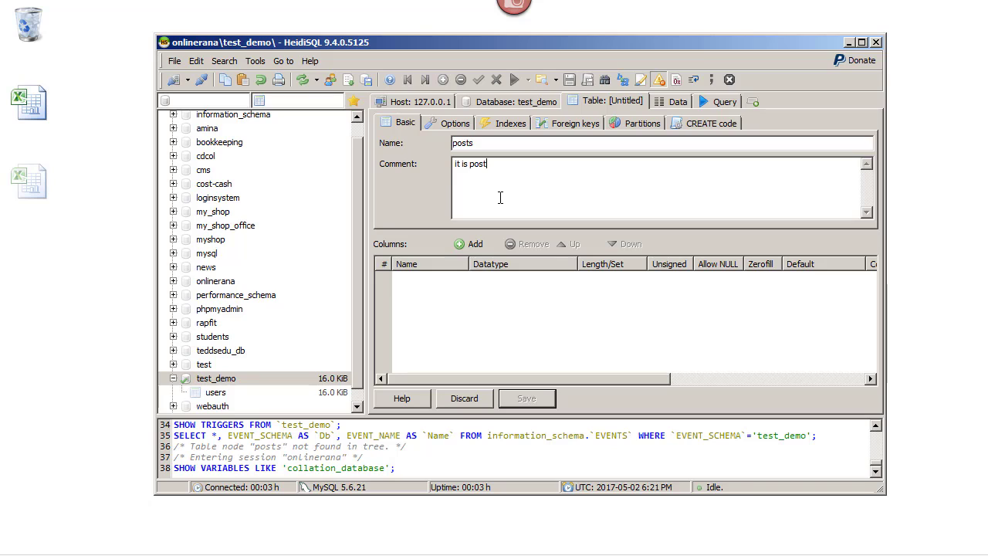
text(s table)
Step: Add two columns to the new posts table and remove the second one
click(475, 245)
click(474, 245)
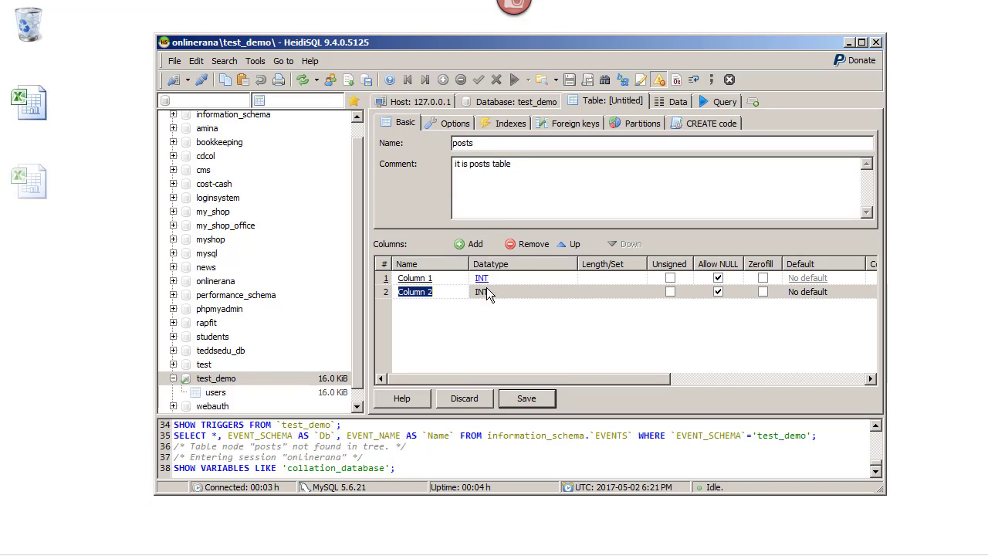
click(441, 280)
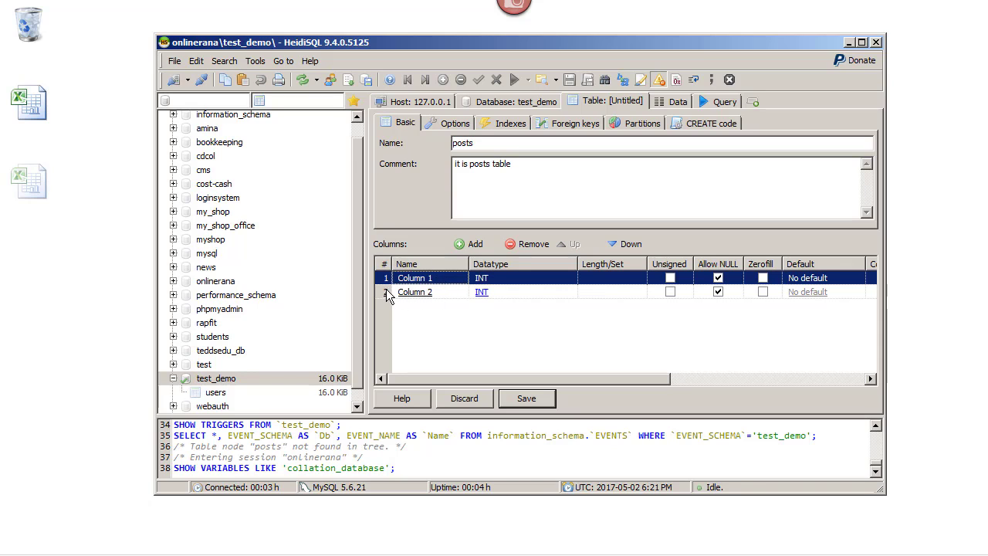
click(388, 294)
click(528, 244)
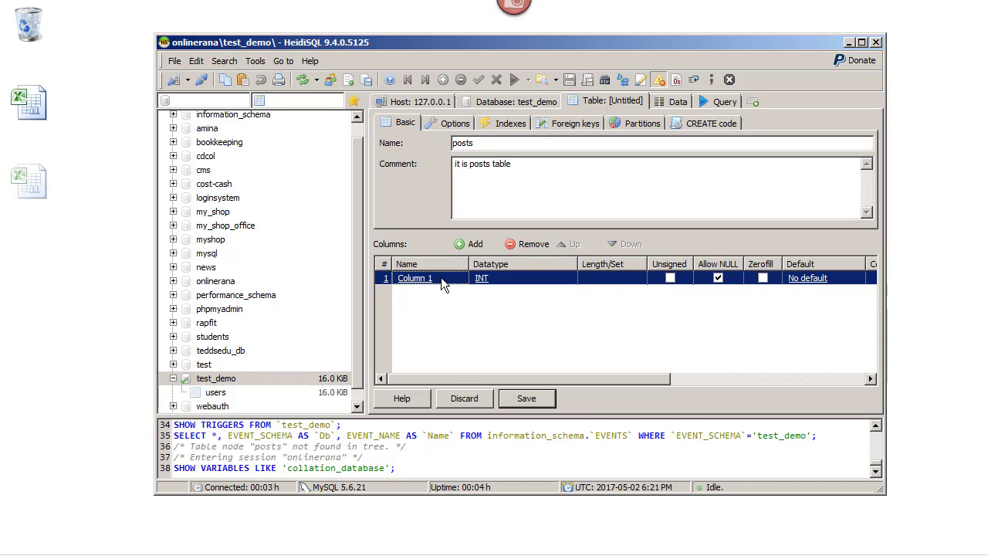
Step: Name the first column of the new posts table postID, keeping the INT datatype, and set its length to 11
click(442, 279)
drag(443, 278, 400, 284)
text(p)
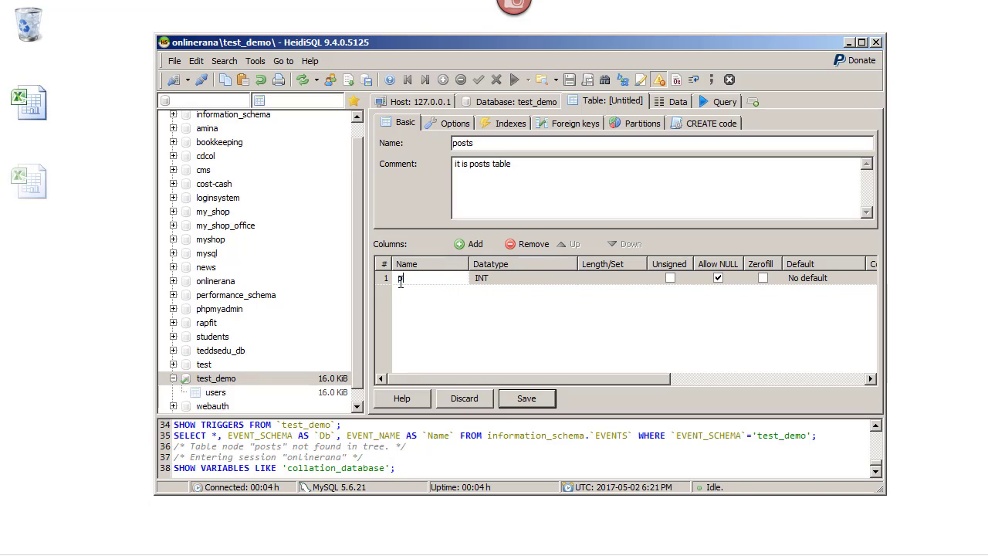
text(ostID)
key(Tab)
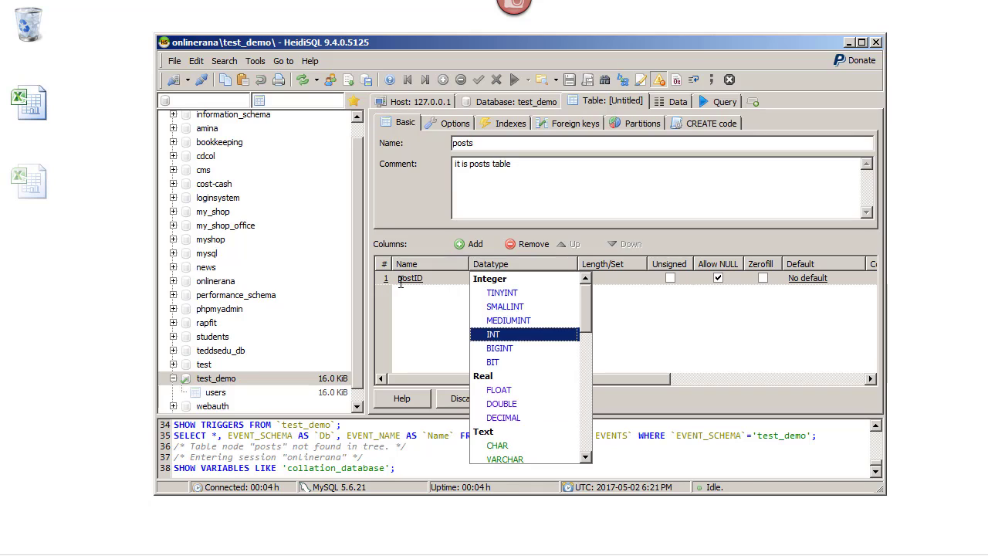
key(Tab)
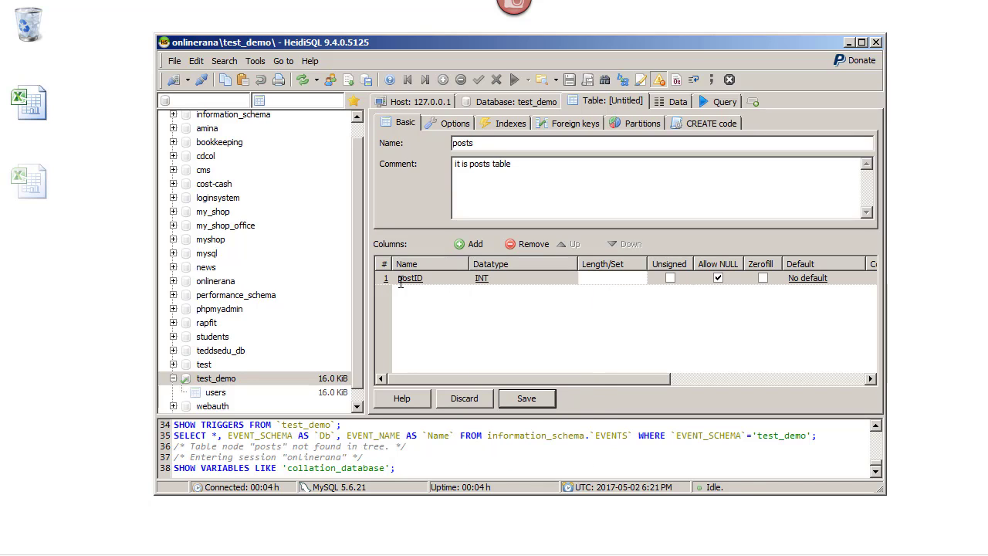
text(11)
key(Return)
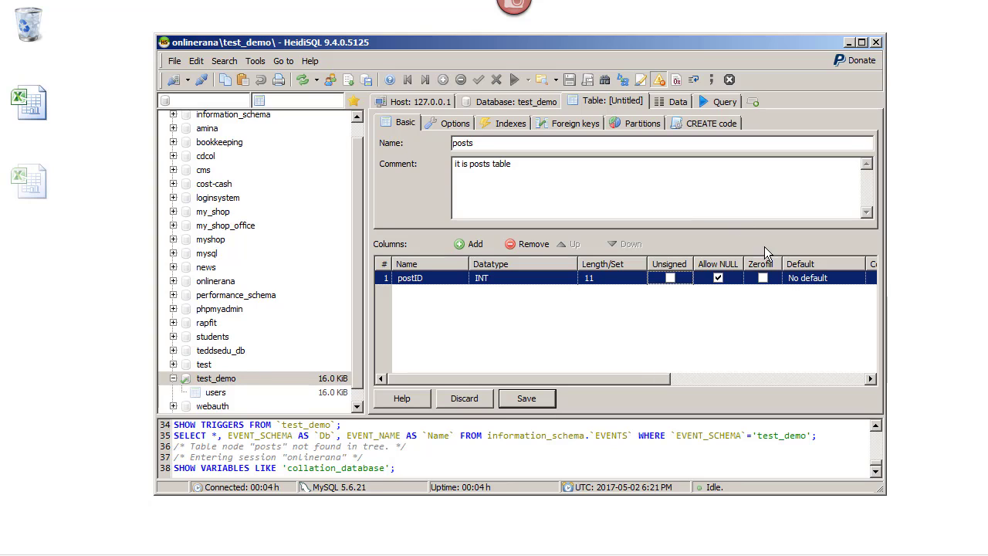
Step: Set the postID column's default to AUTO_INCREMENT and create a PRIMARY index on it
click(810, 278)
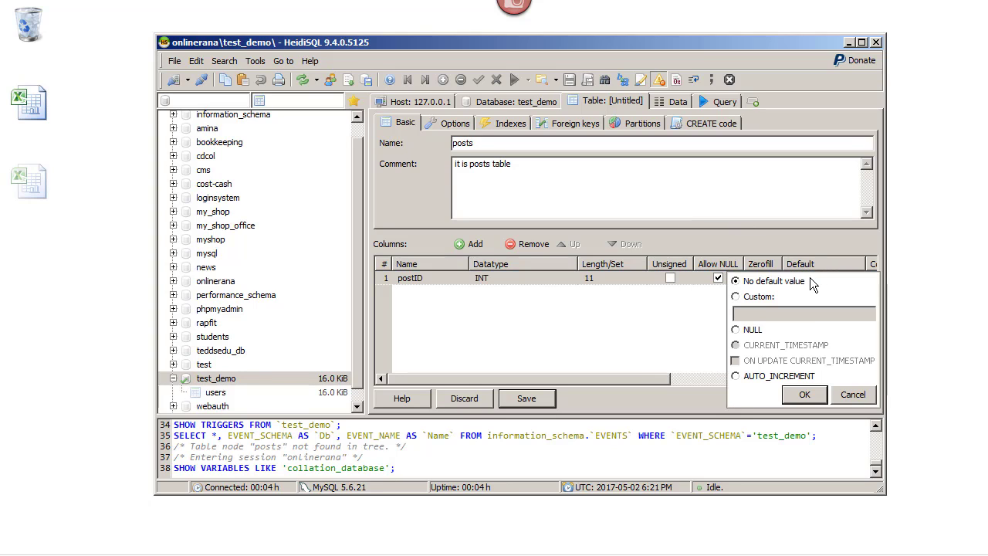
click(736, 376)
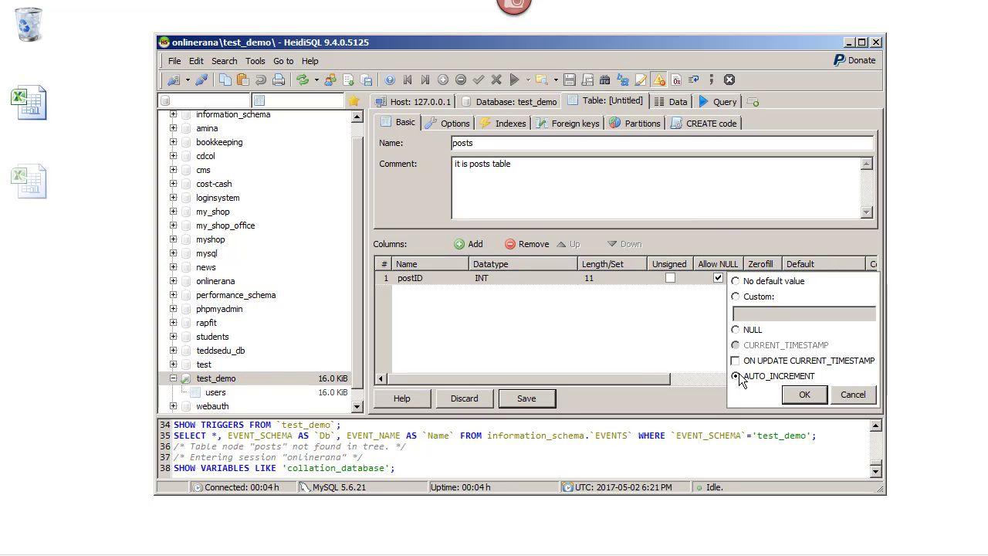
click(808, 396)
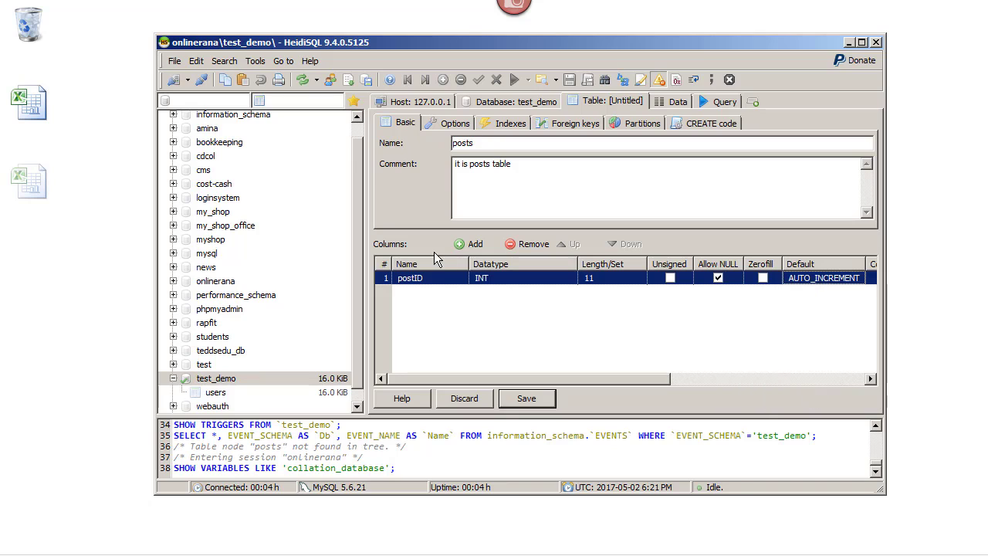
right_click(383, 278)
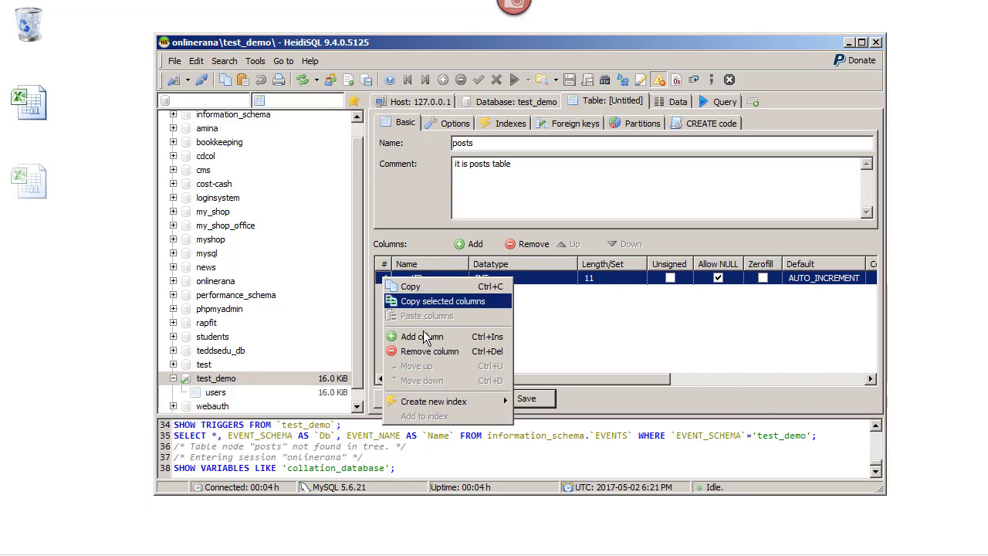
mouse_move(475, 404)
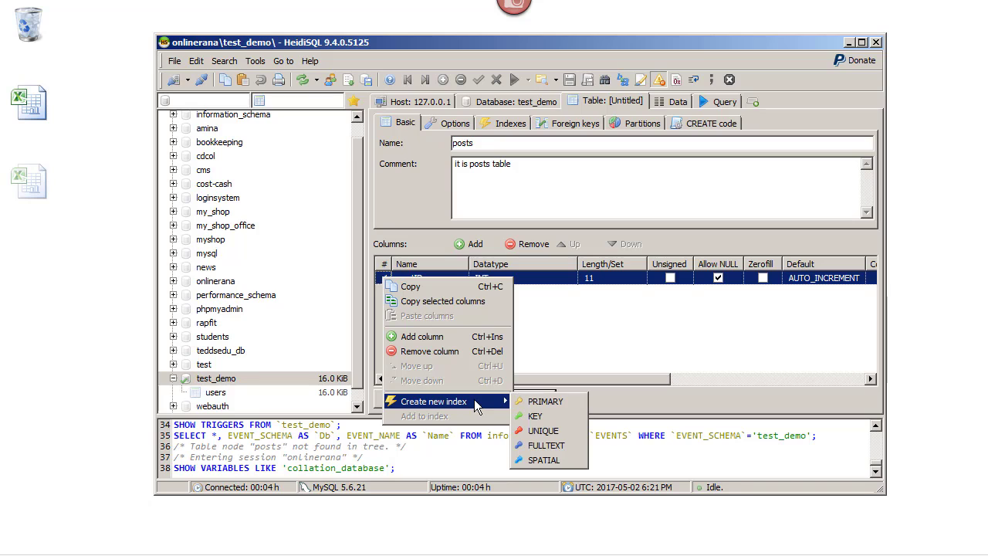
click(552, 404)
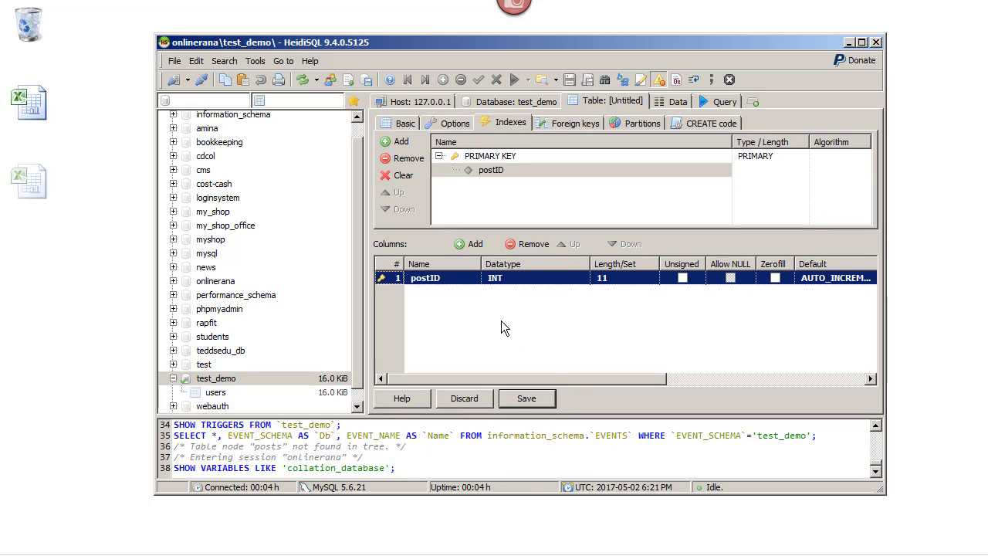
Step: Add a second column named postTitle with the VARCHAR datatype
click(469, 244)
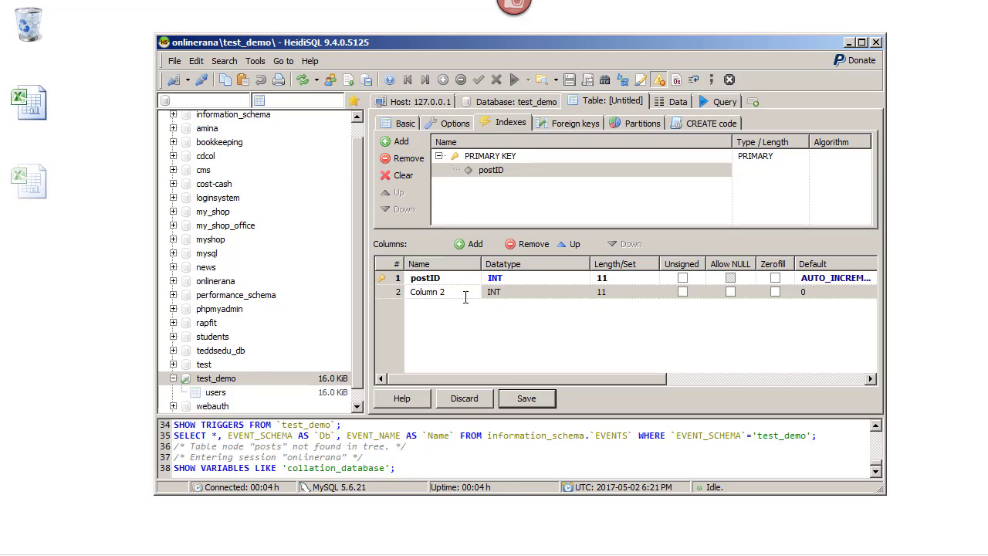
key(BackSpace)
key(BackSpace)
key(BackSpace)
key(BackSpace)
key(BackSpace)
key(BackSpace)
key(BackSpace)
key(BackSpace)
text(postTitle)
key(Tab)
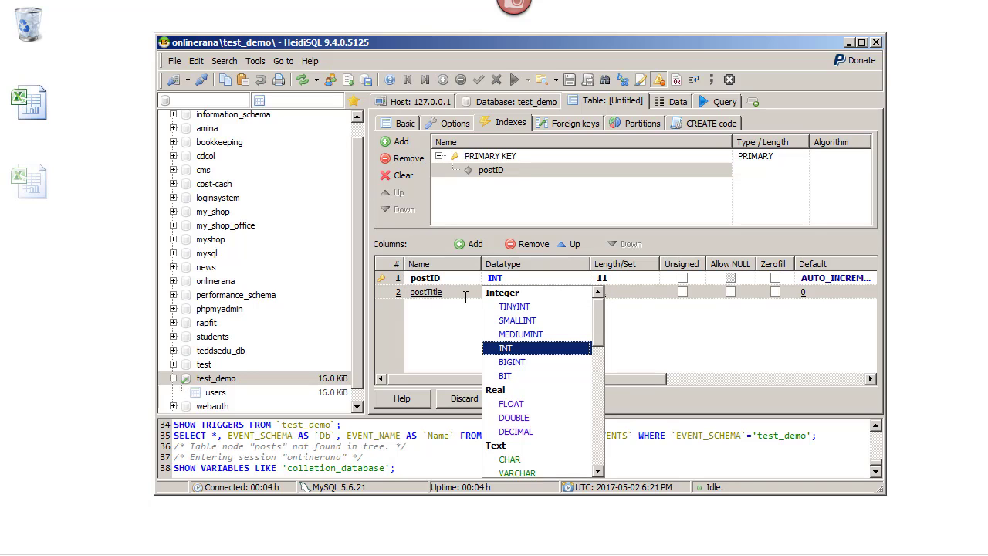
key(v)
key(Return)
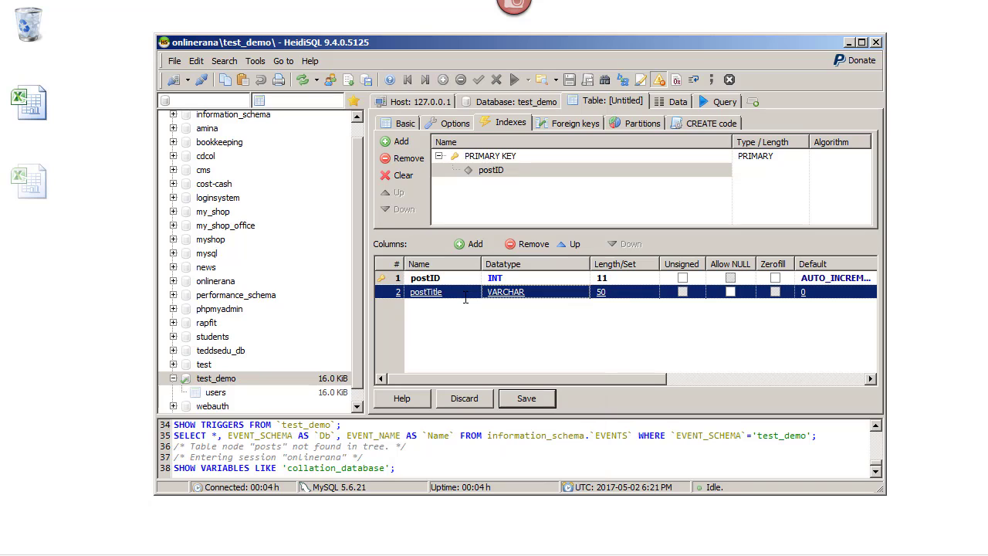
Step: Add a third column named postDesc, keeping the VARCHAR datatype
click(466, 244)
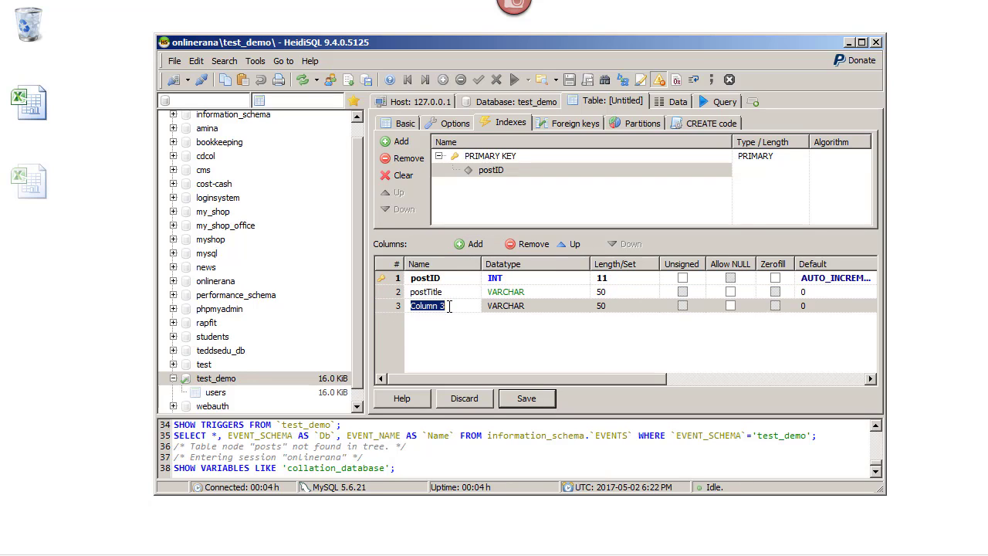
text(pp)
key(BackSpace)
text(ostDesc)
Step: Add a fourth column named userID with the INT datatype and save the posts table
click(472, 246)
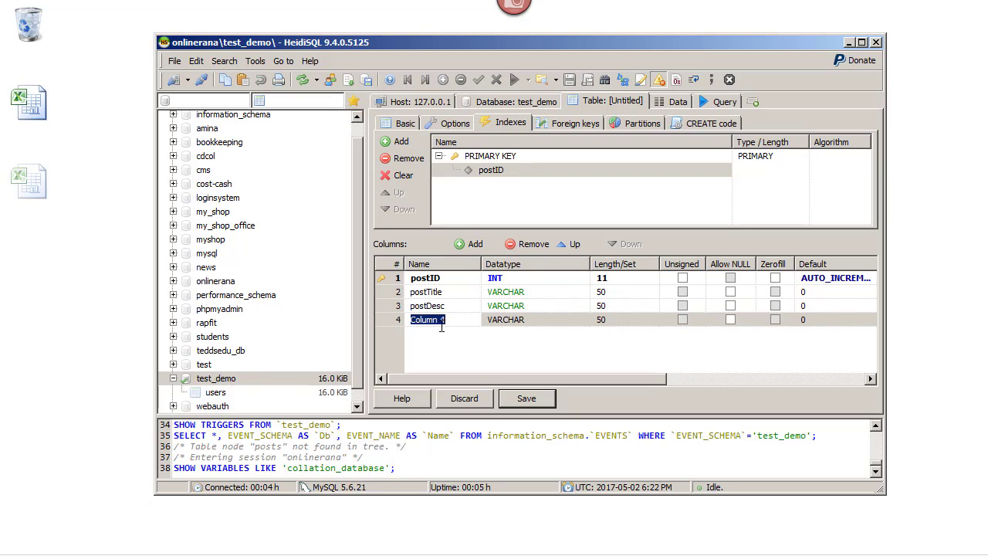
text(usr)
text(erID)
key(Tab)
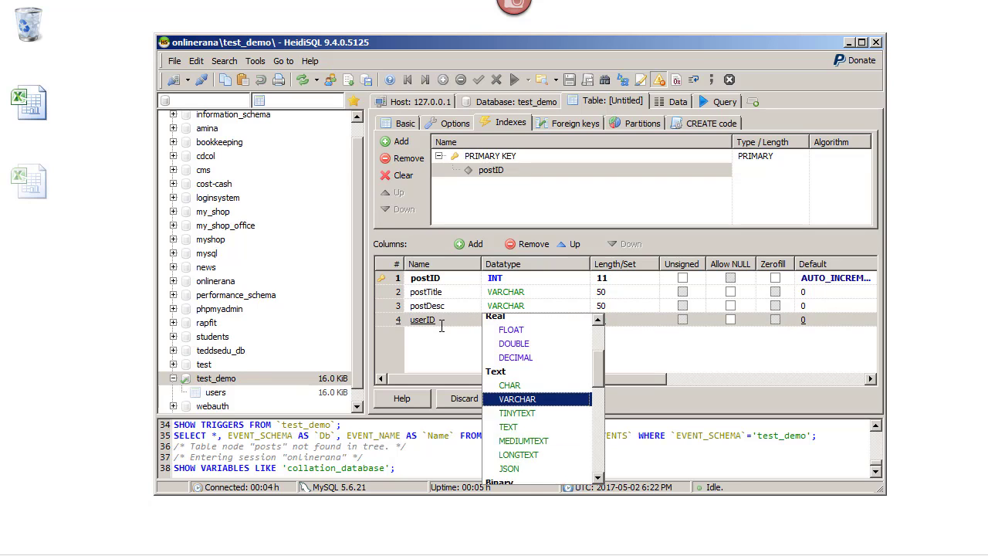
key(i)
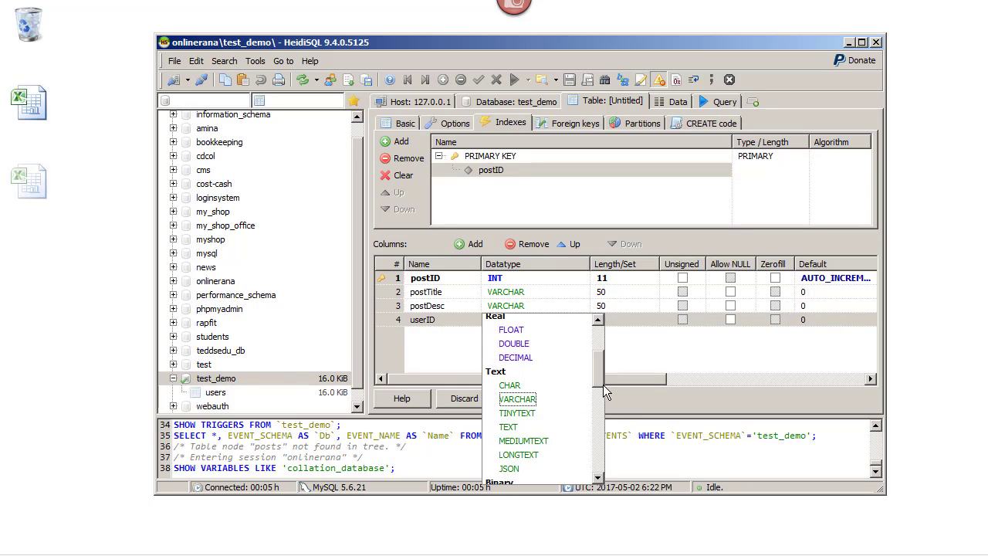
drag(595, 378, 598, 350)
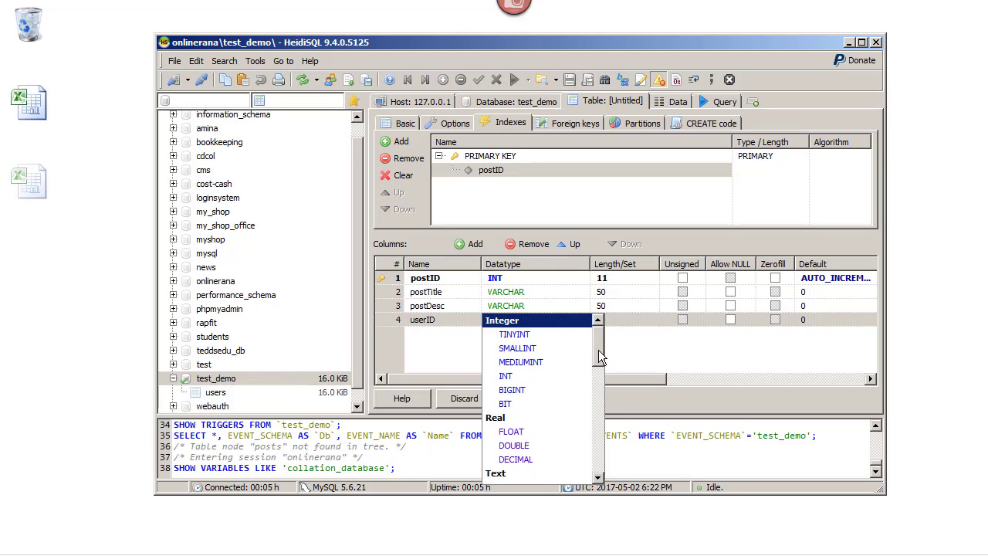
click(508, 378)
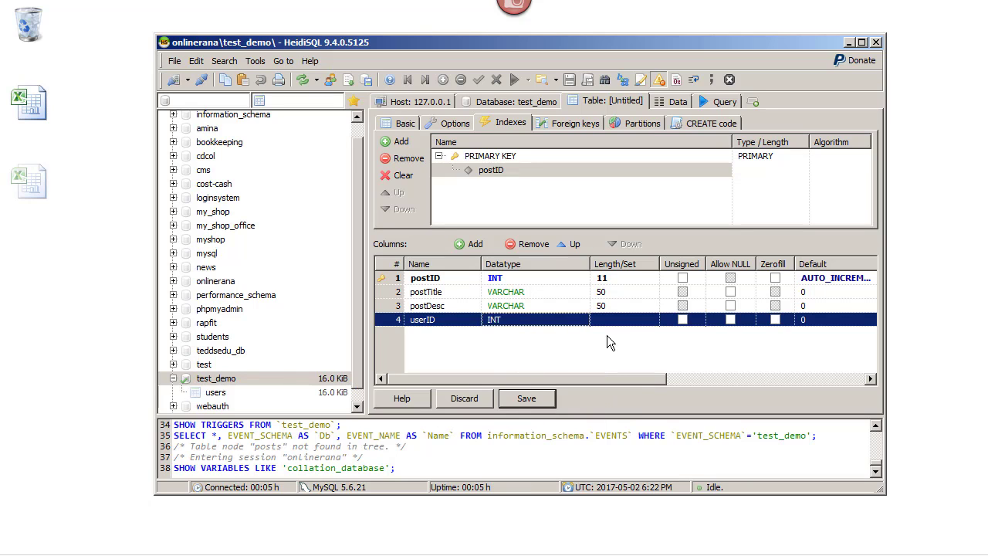
click(526, 345)
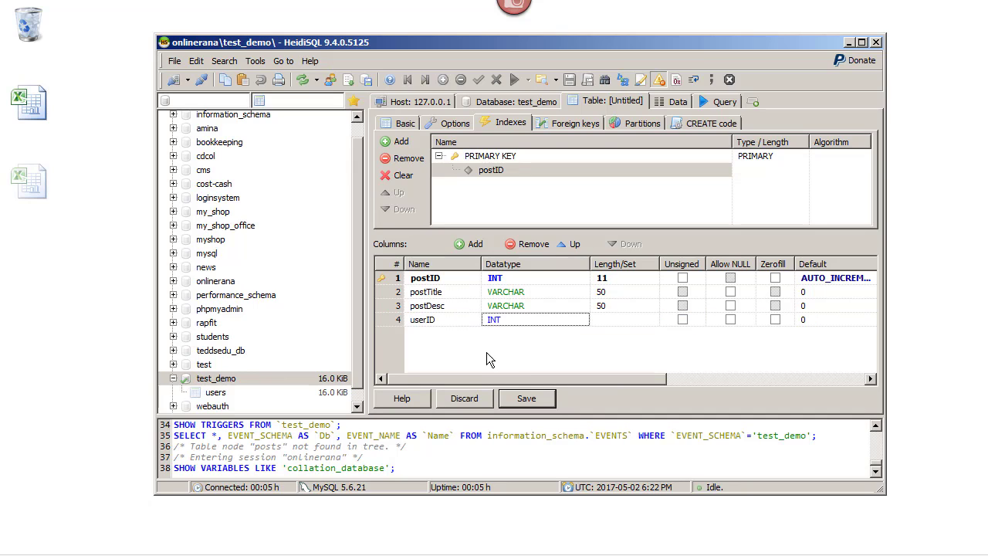
click(538, 403)
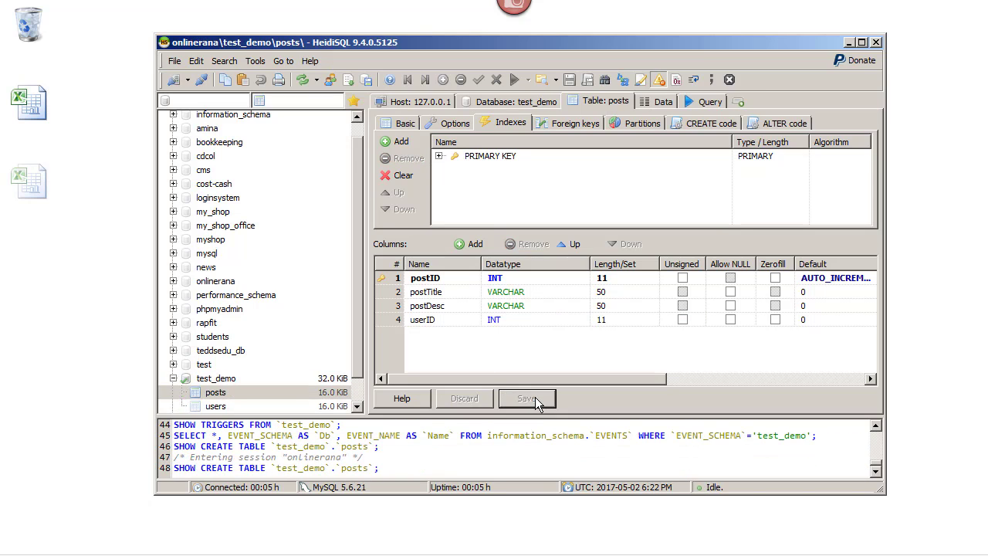
Step: Open the posts table's data and insert a row with the postTitle "it is test post one"
click(218, 394)
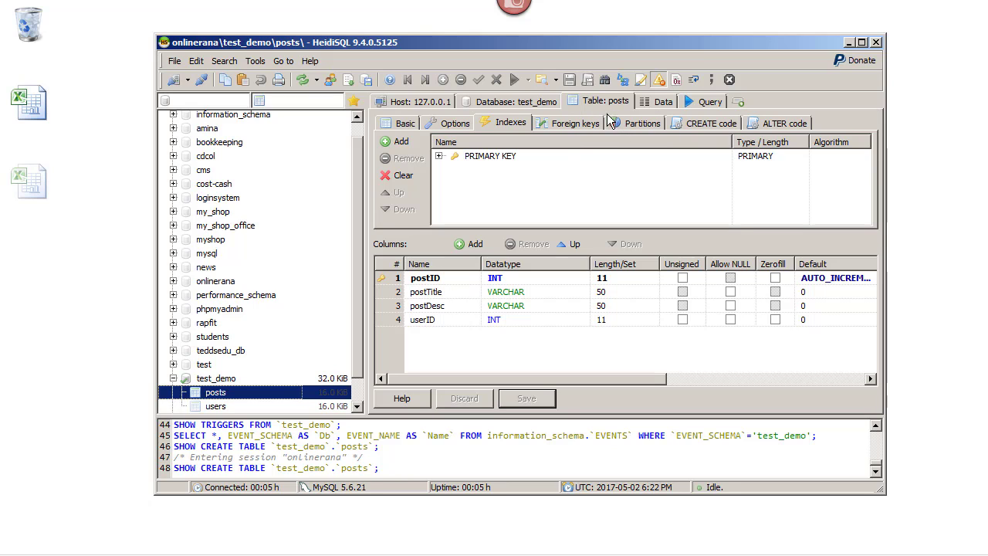
click(656, 103)
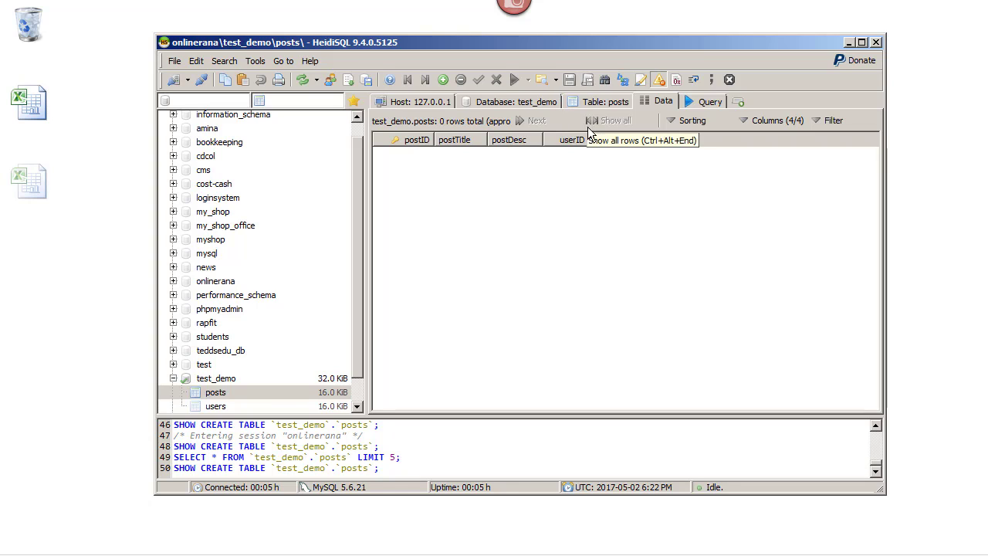
click(443, 81)
click(460, 154)
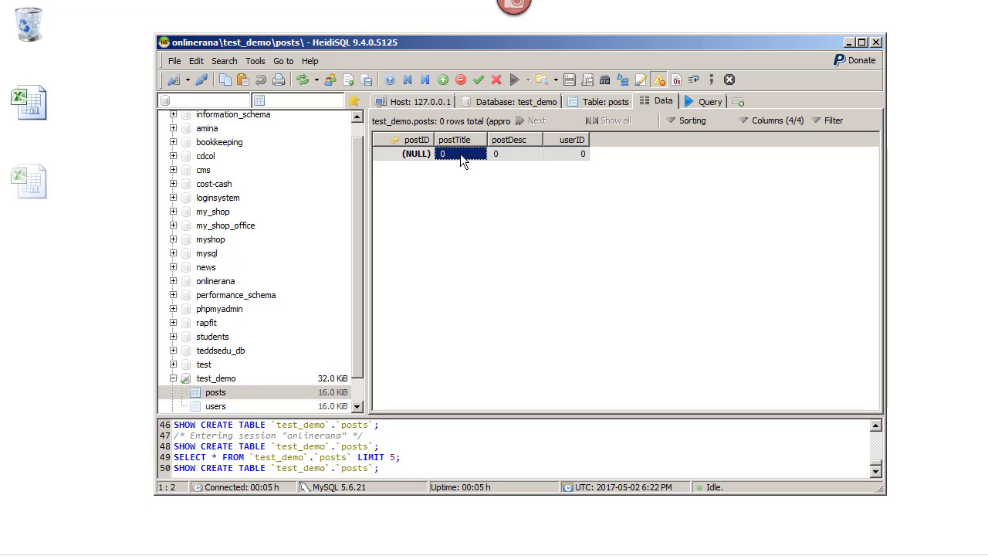
click(460, 154)
text(it i)
text(s test pos)
text(t one)
Step: Set the new row's postDesc to "test post description" and post the row to the table
click(509, 157)
click(509, 157)
key(BackSpace)
text(test p)
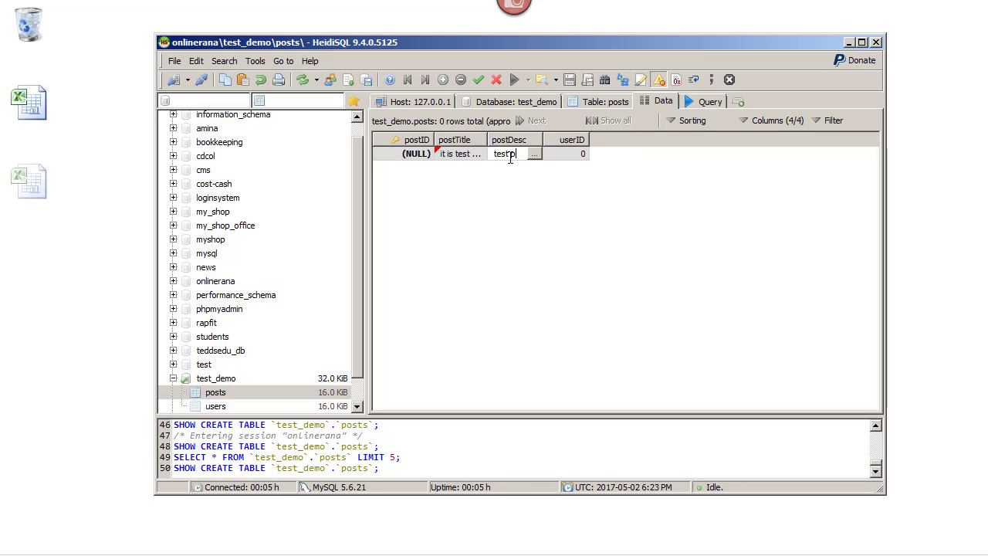
text(ost desc)
text(ription)
click(582, 169)
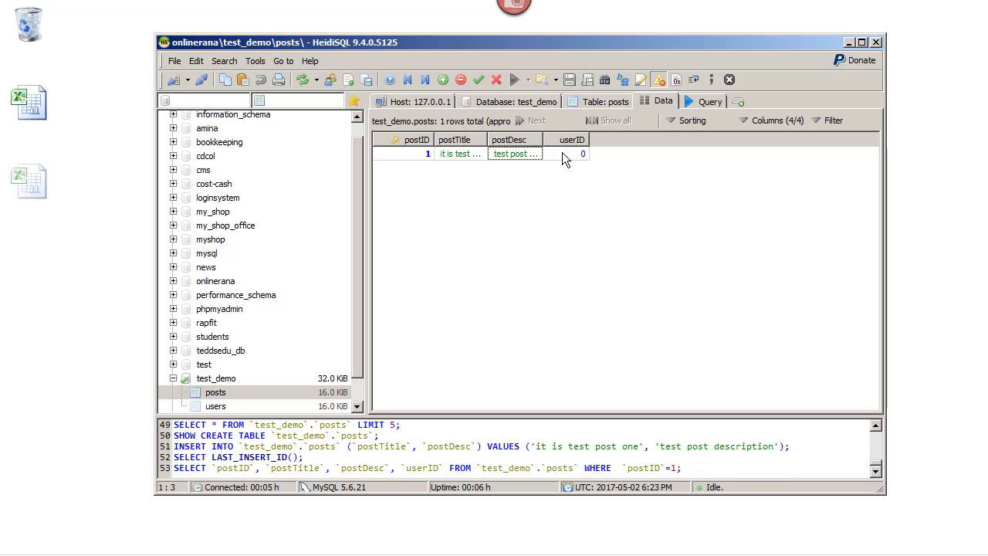
Step: Set the userID of the first post to 1 and save the change
click(562, 153)
click(570, 154)
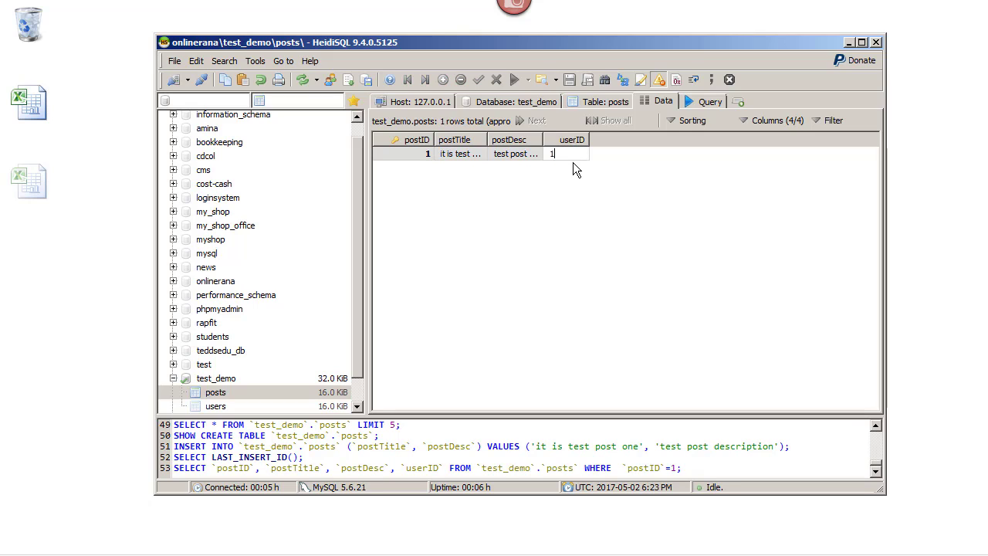
click(613, 183)
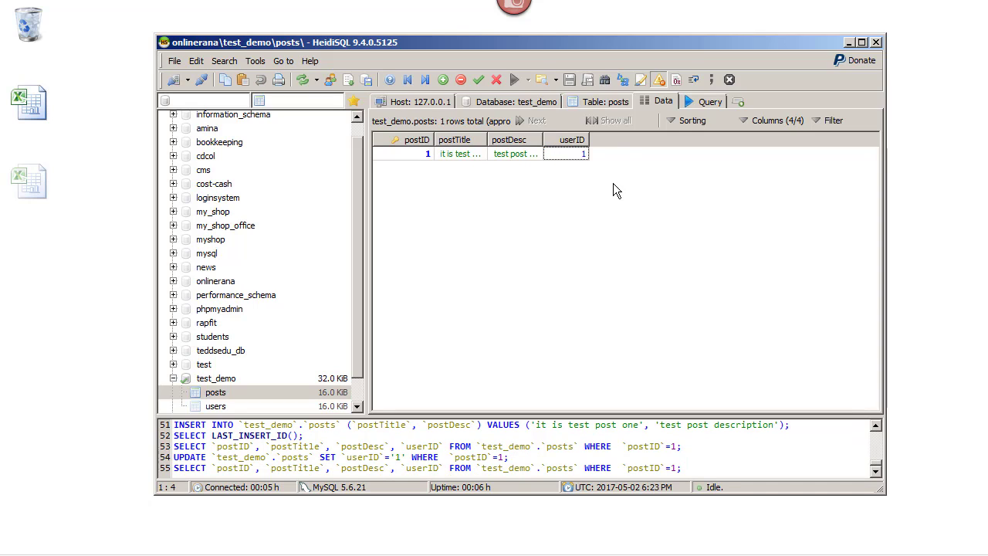
Step: Examine all rows of the users table and return to the posts table's data
click(220, 409)
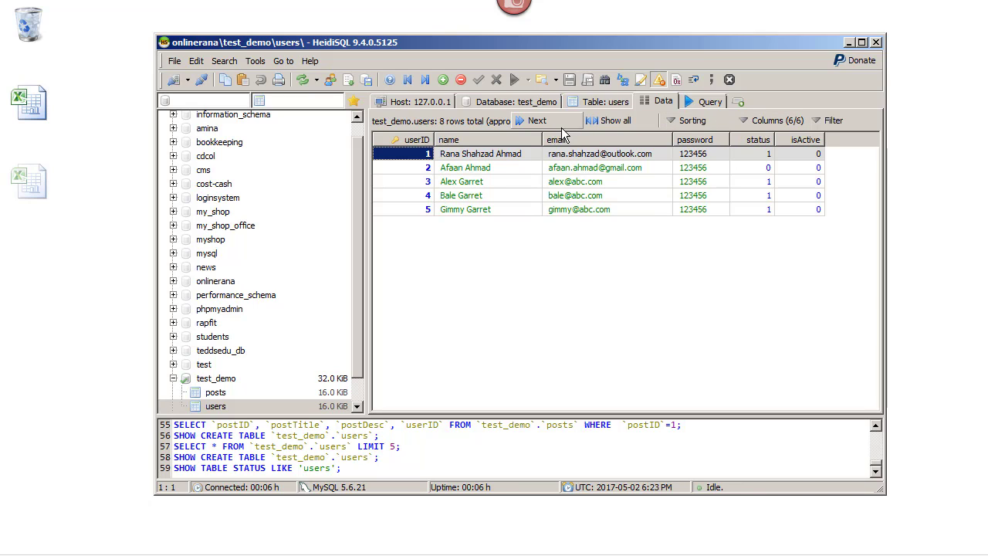
click(603, 122)
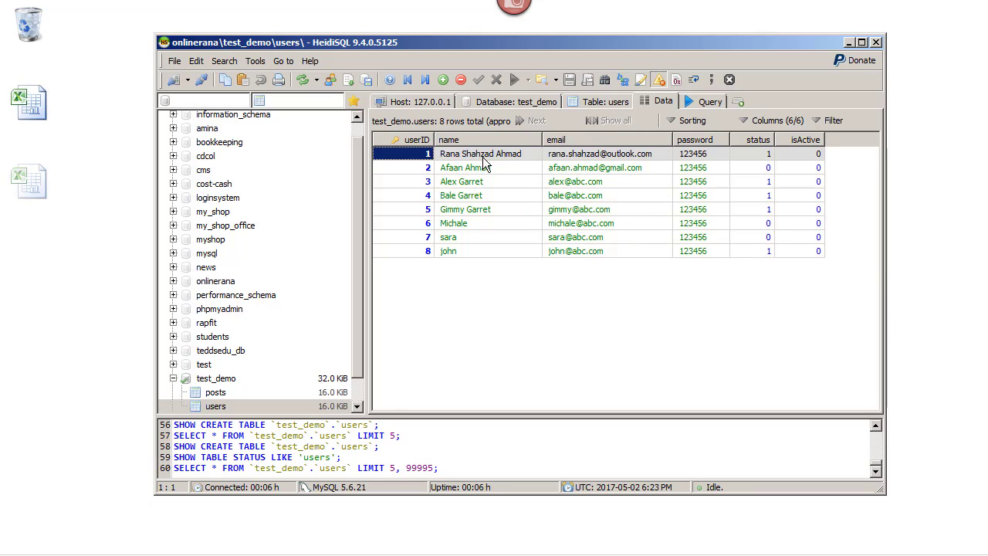
click(217, 394)
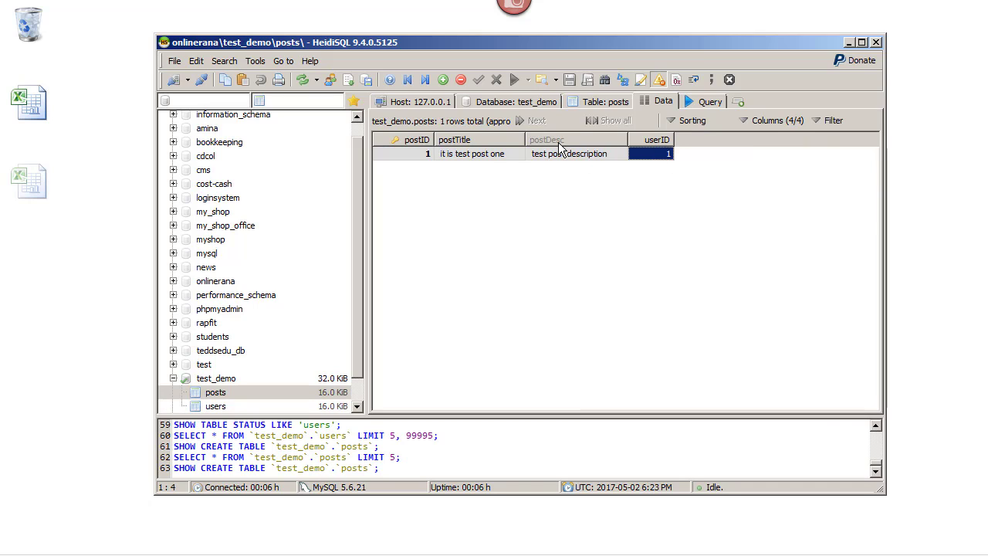
Step: Insert a second row in the posts table with the postTitle "it is test post two"
click(445, 81)
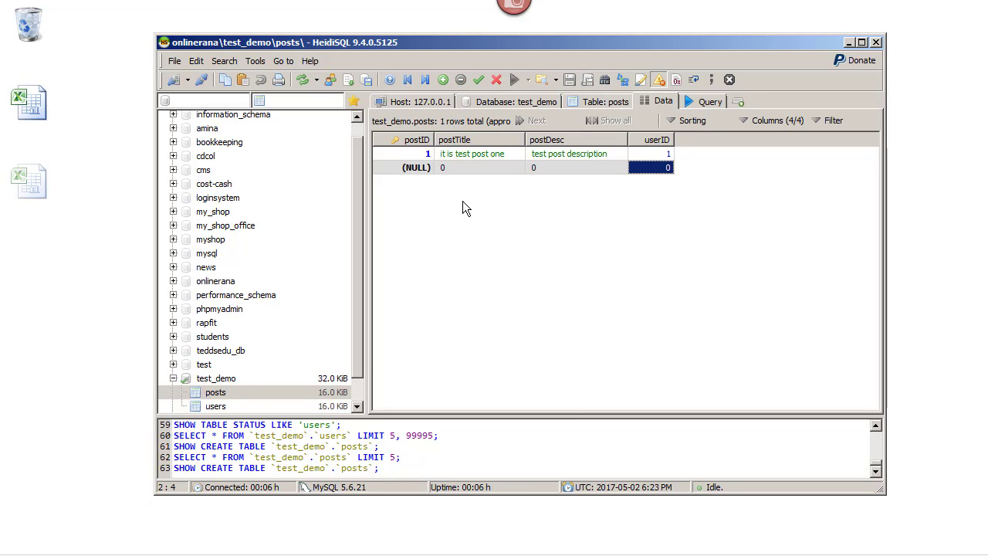
click(474, 168)
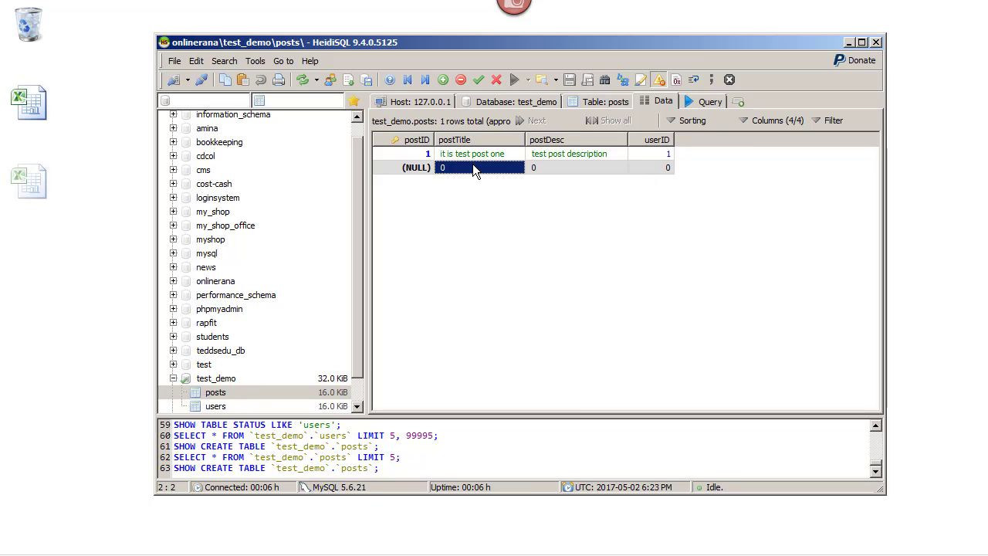
click(456, 168)
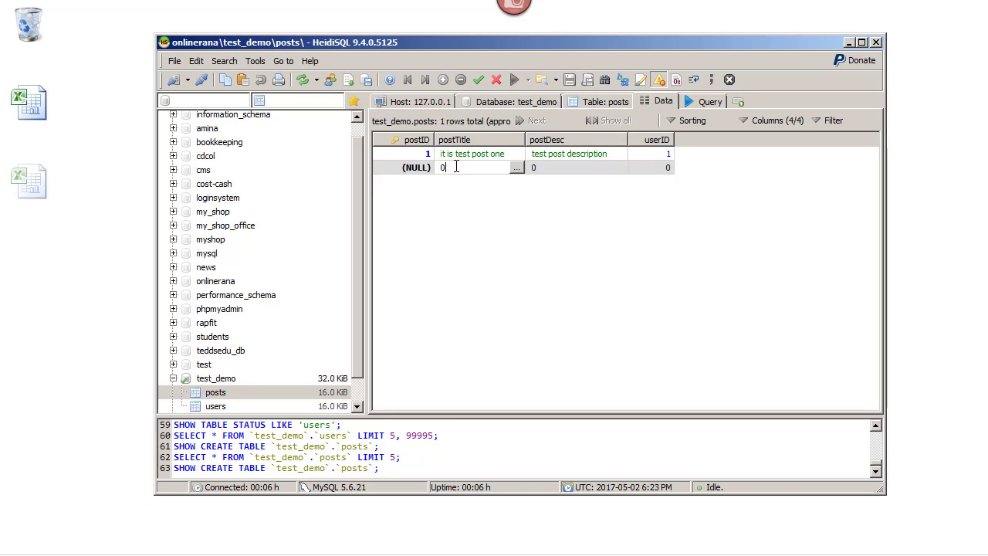
key(BackSpace)
text(it is test post tow)
key(BackSpace)
key(BackSpace)
text(wo)
Step: Set the second post's postDesc to "test post two description"
click(551, 174)
click(545, 168)
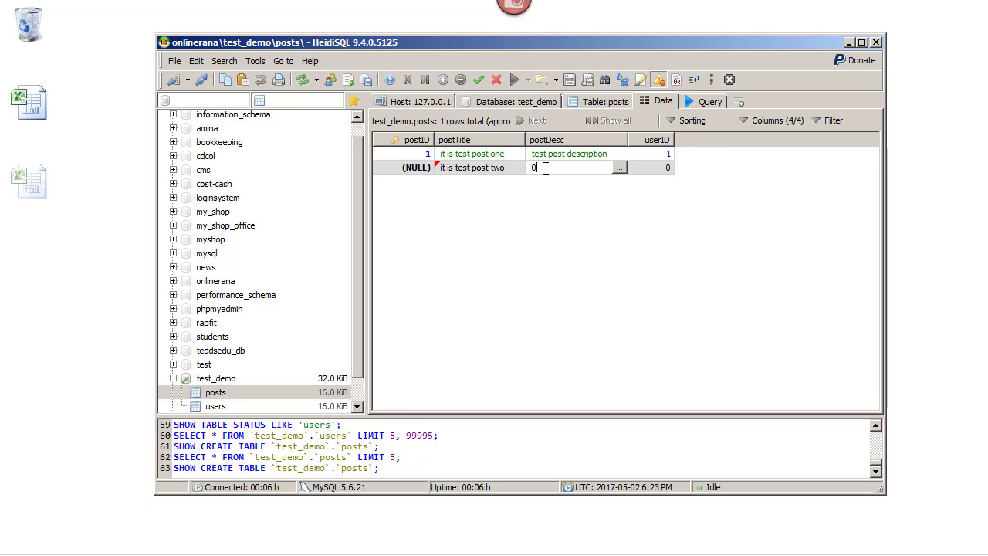
key(BackSpace)
text(test post )
text(two)
text( desc)
text(ription)
Step: Set the second post's userID to 1 and save the row to the posts table
click(655, 168)
click(667, 168)
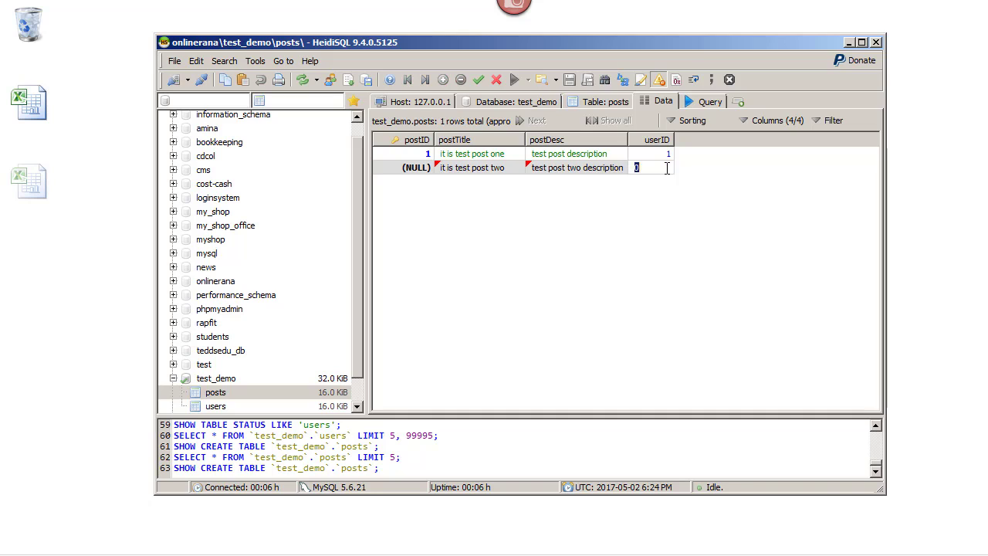
click(668, 169)
key(BackSpace)
text(1)
key(Return)
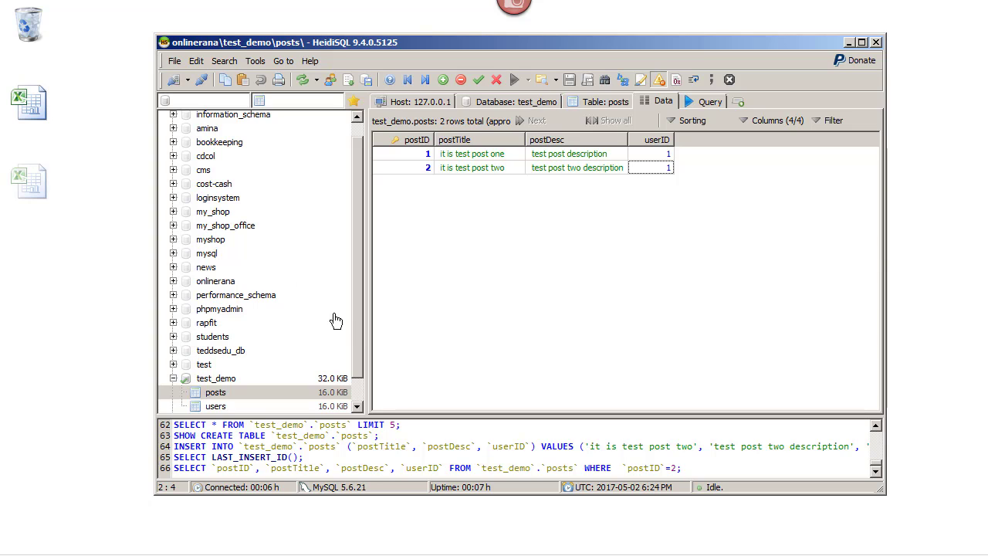
Step: Create a new table in the test_demo database named download with the comment "download table"
right_click(234, 384)
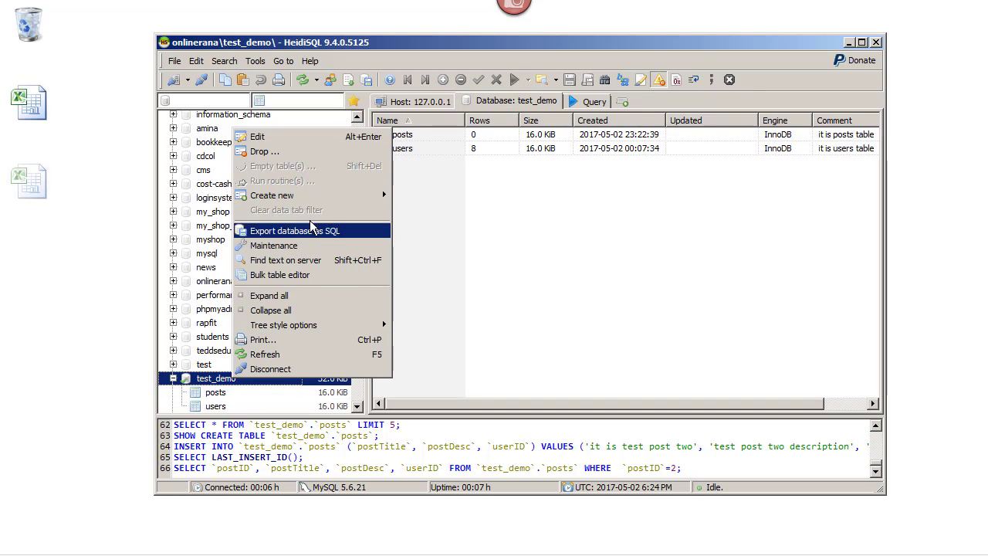
mouse_move(319, 195)
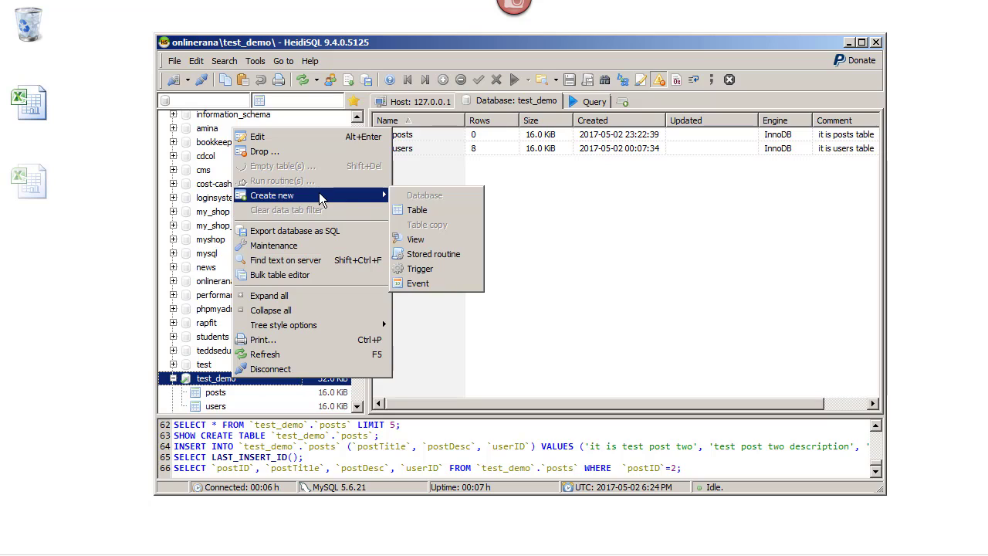
click(417, 210)
click(515, 140)
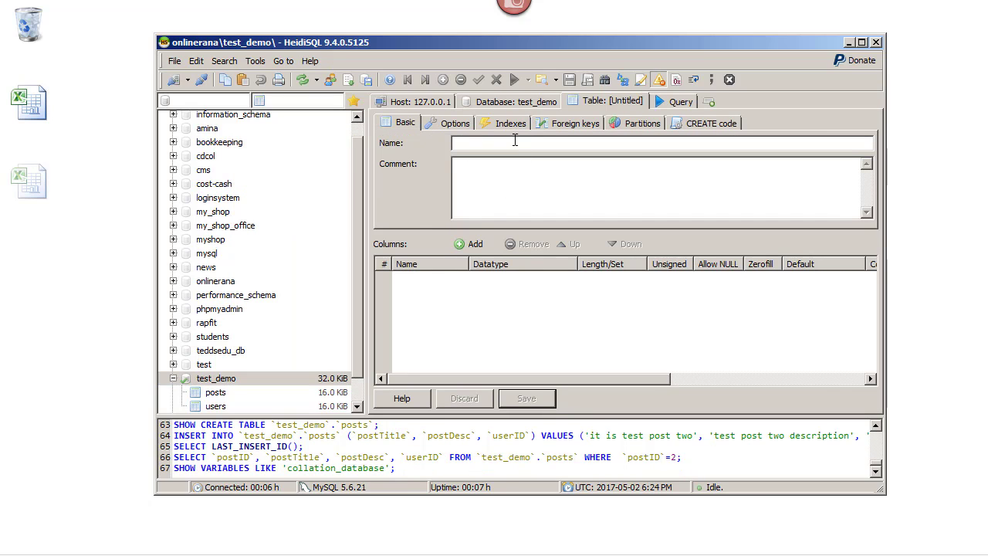
text(download)
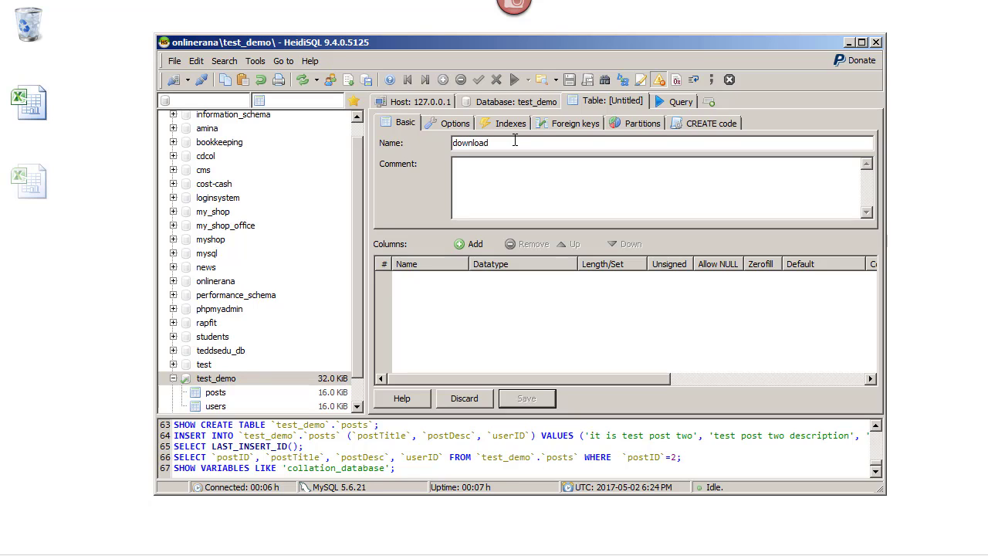
click(491, 177)
text(download table)
Step: Give the download table a single column named downloadID, removing the surplus second column
double_click(474, 244)
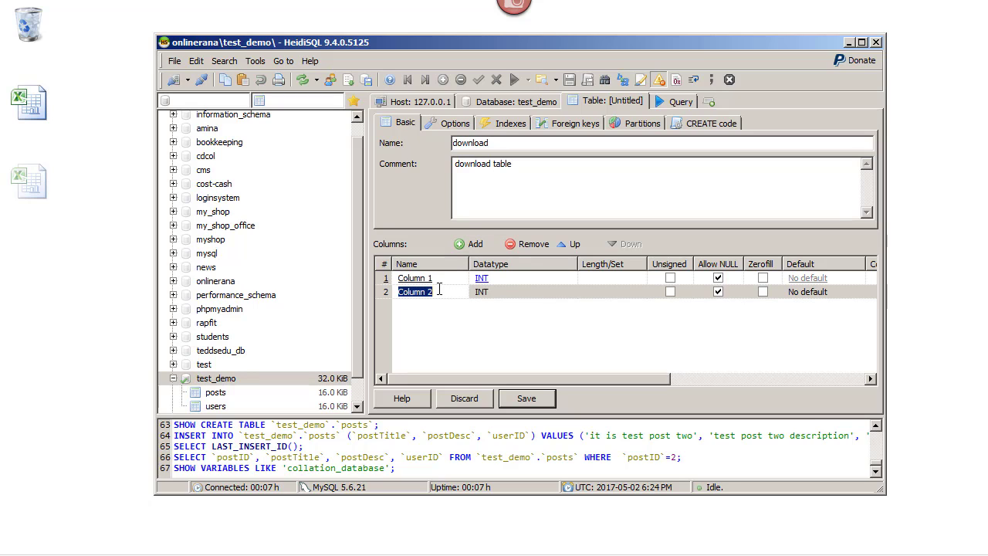
click(435, 279)
click(417, 293)
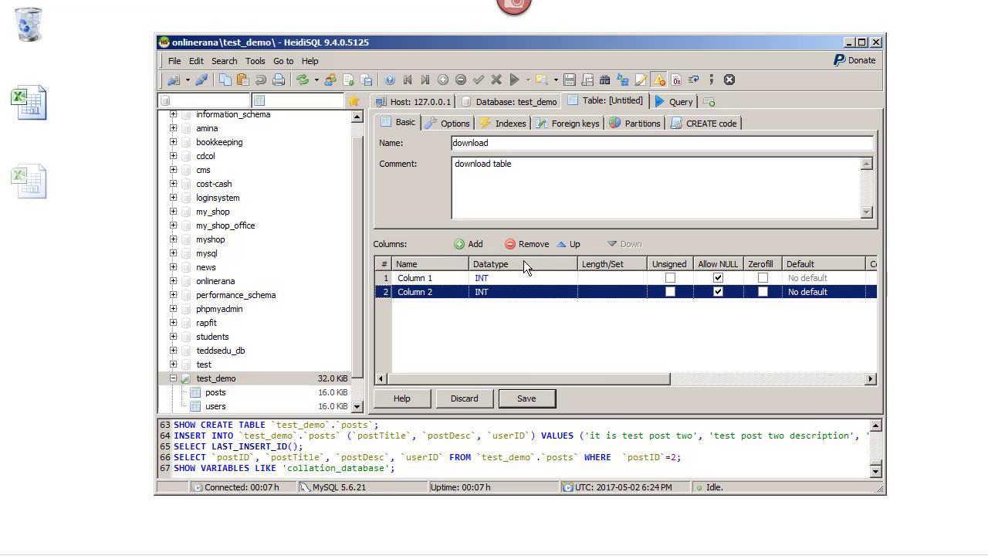
click(529, 244)
click(447, 279)
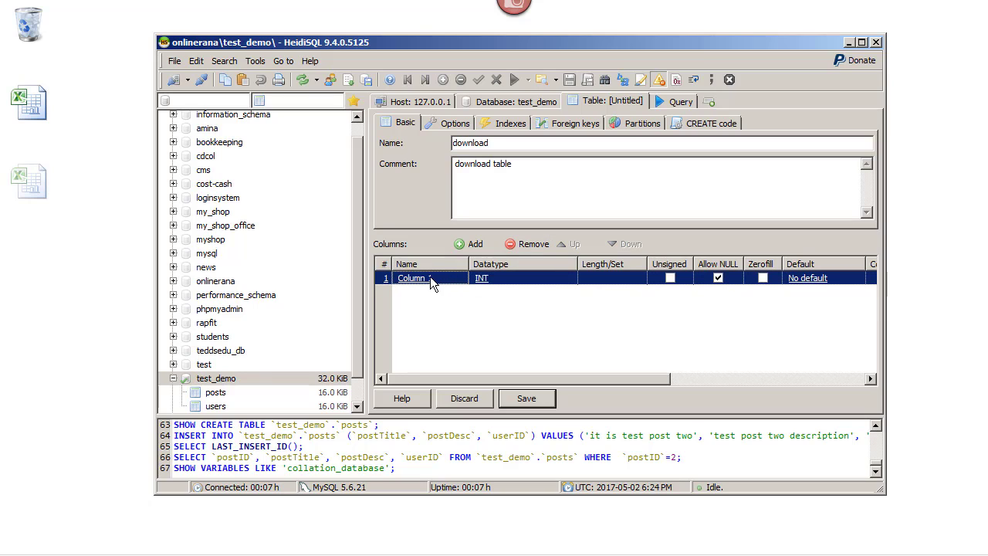
click(431, 280)
drag(444, 278, 400, 281)
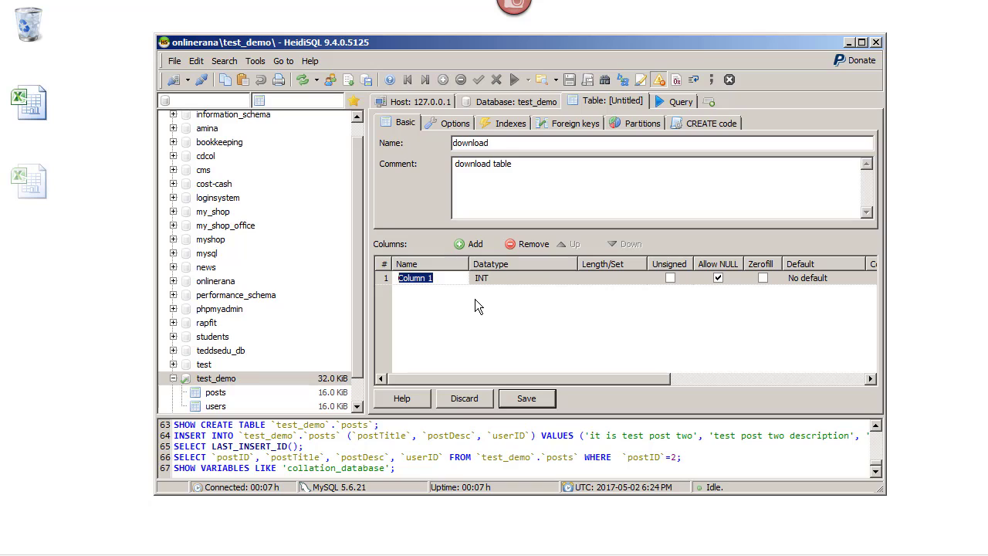
text(downloadID)
Step: Set the downloadID column's length to 11 and its default to AUTO_INCREMENT
click(514, 277)
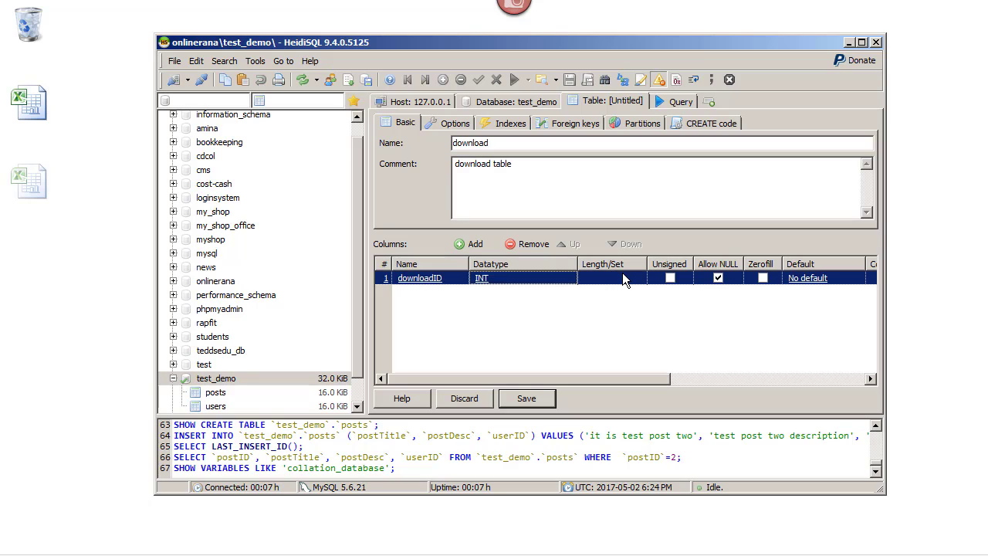
click(623, 273)
click(618, 278)
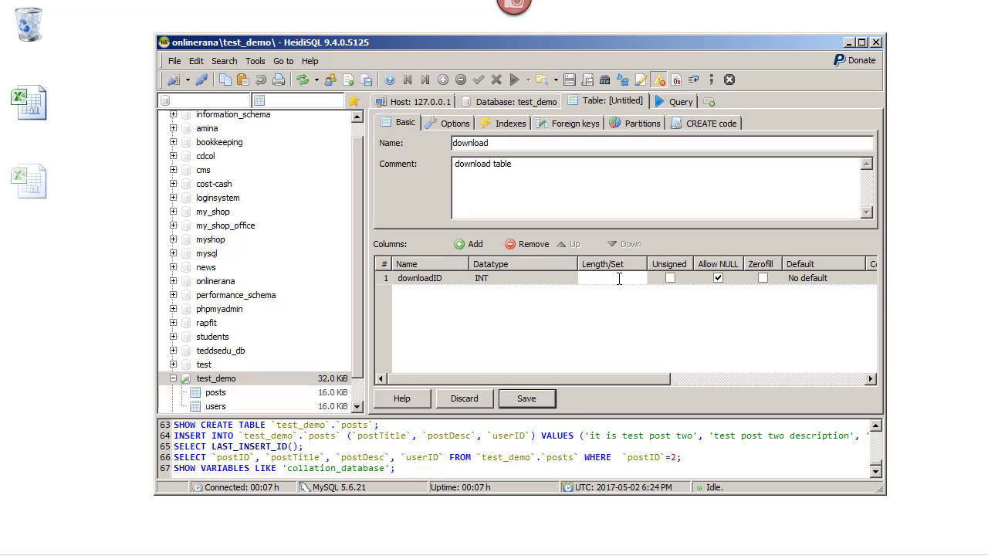
text(11)
click(807, 279)
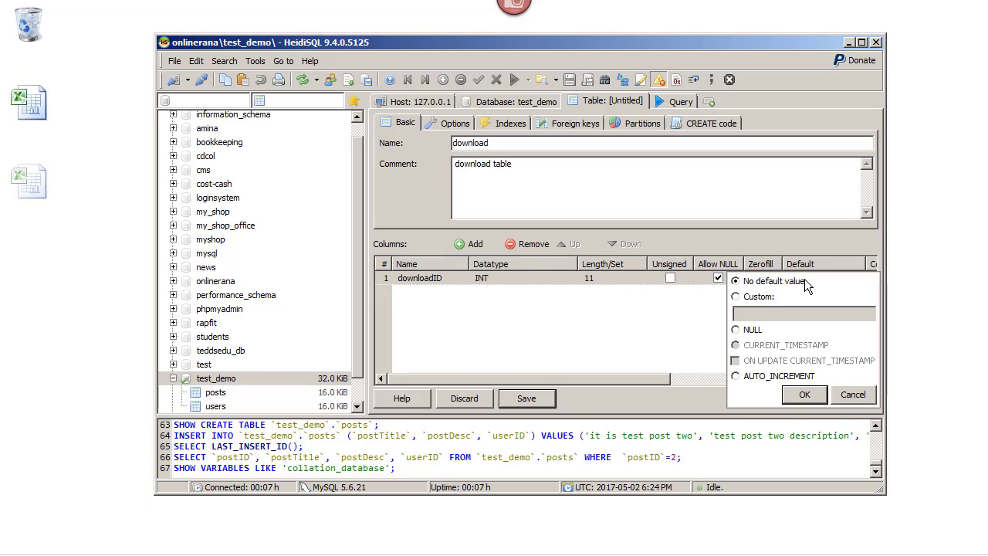
click(746, 377)
click(813, 394)
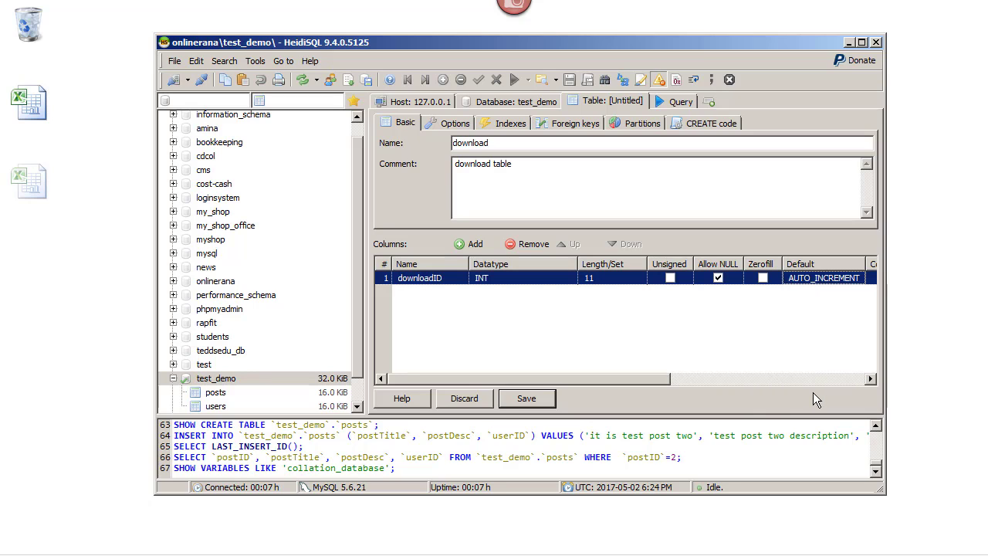
Step: Create a PRIMARY index on the downloadID column
right_click(383, 279)
mouse_move(478, 397)
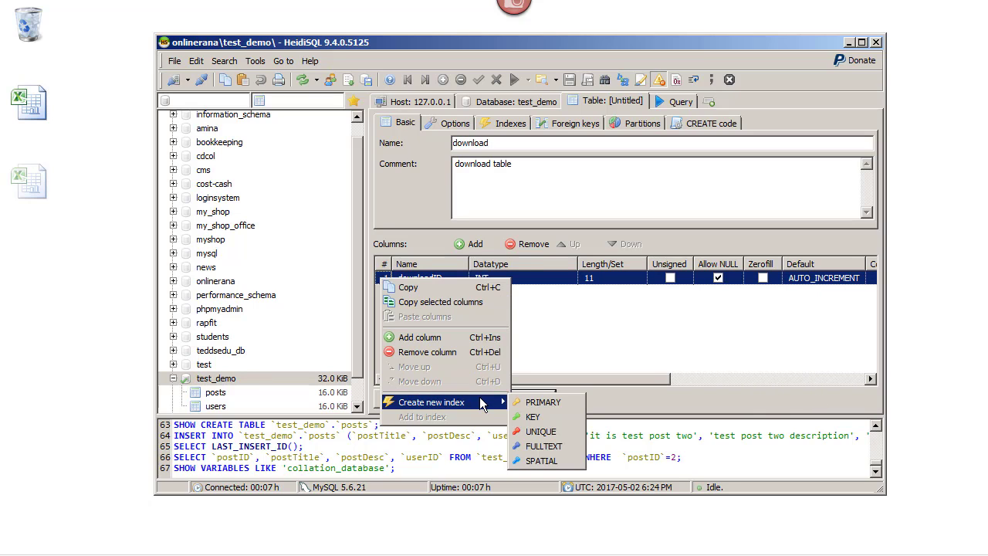
click(532, 402)
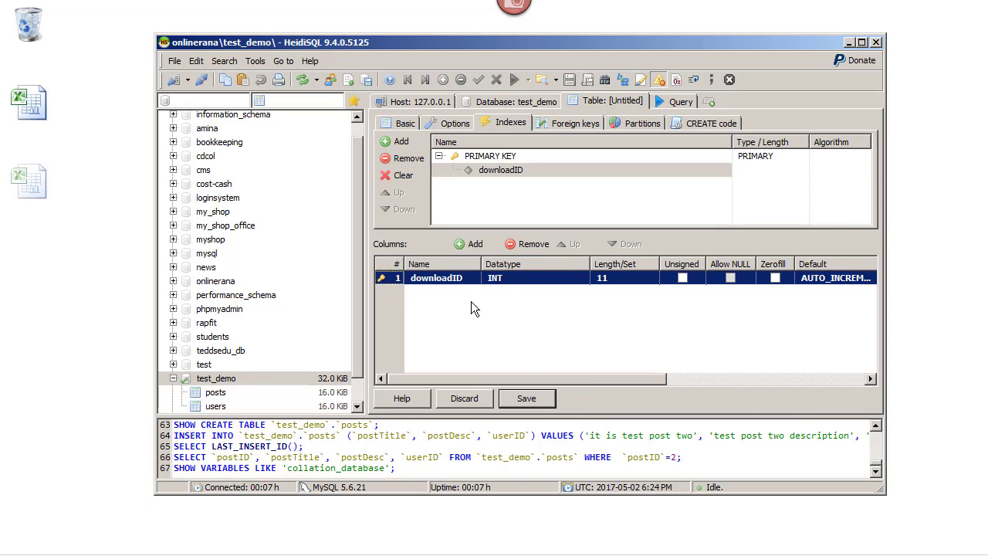
Step: Add a second column named hitCount with the INT datatype to the download table
click(475, 244)
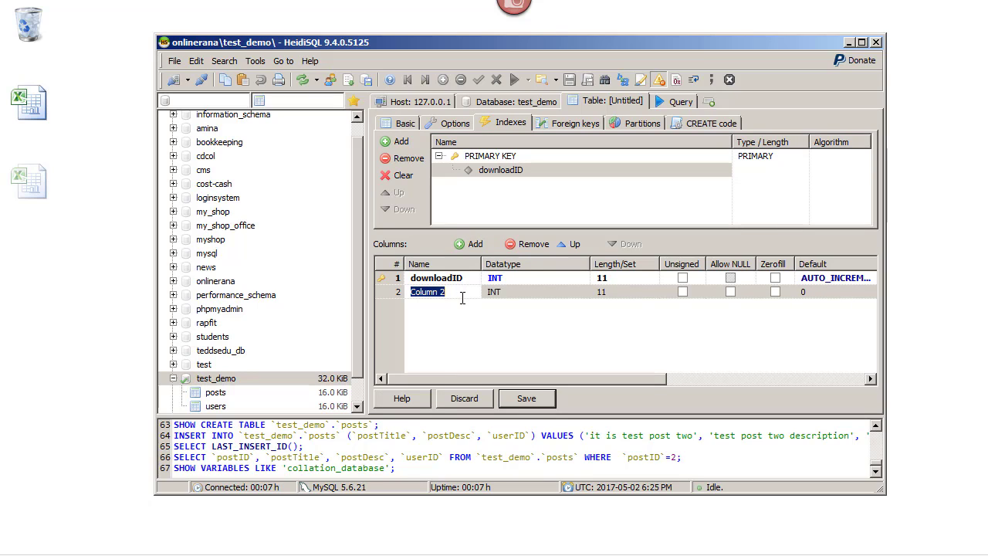
text(hitCount)
key(Tab)
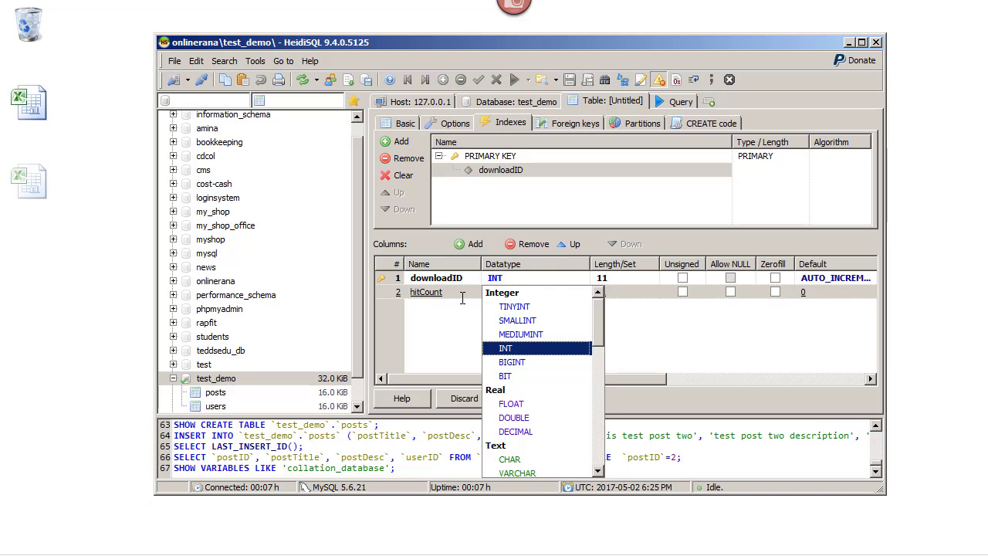
key(t)
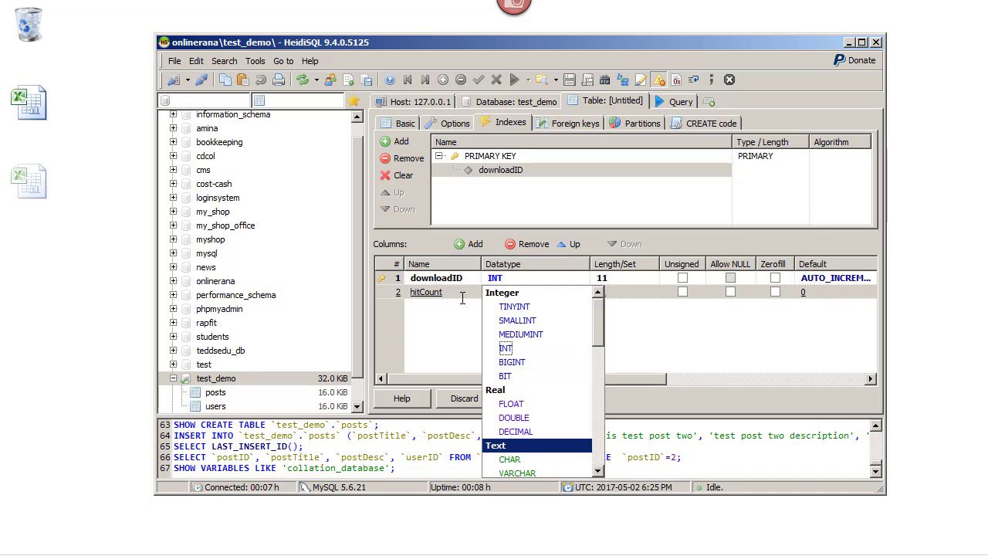
click(506, 348)
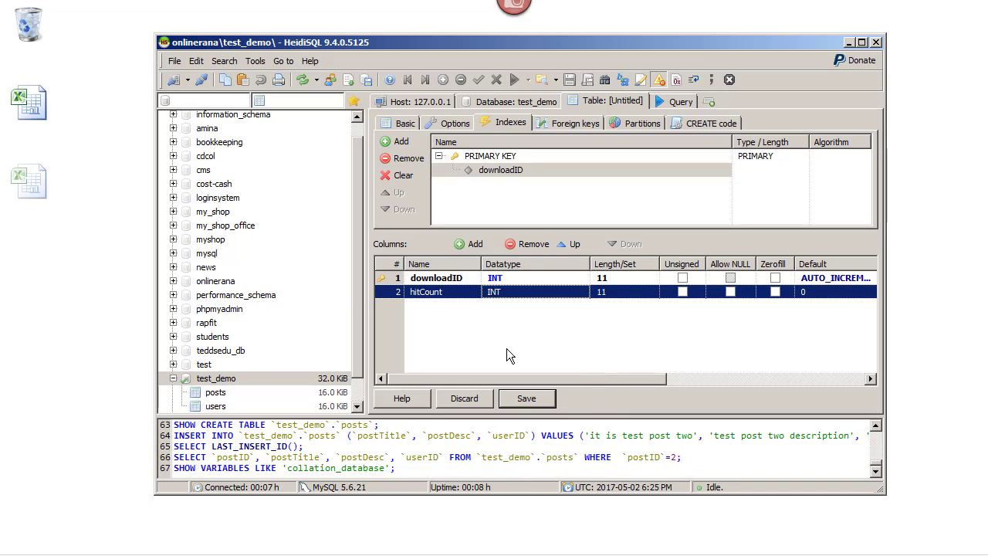
Step: Try TINYINT as the hitCount column's datatype
click(500, 292)
click(533, 307)
click(624, 291)
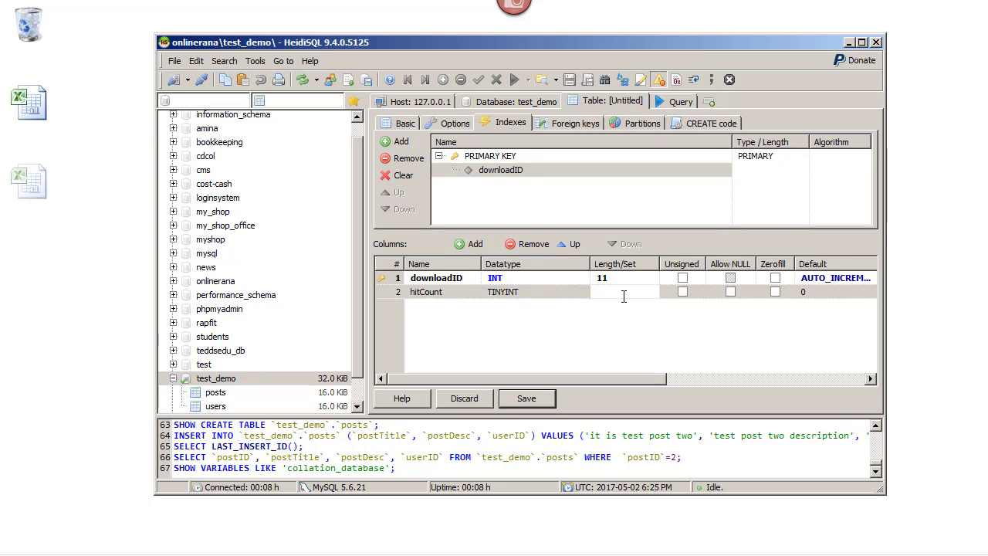
Step: Set the hitCount column's datatype to INT and its length to 4
click(525, 296)
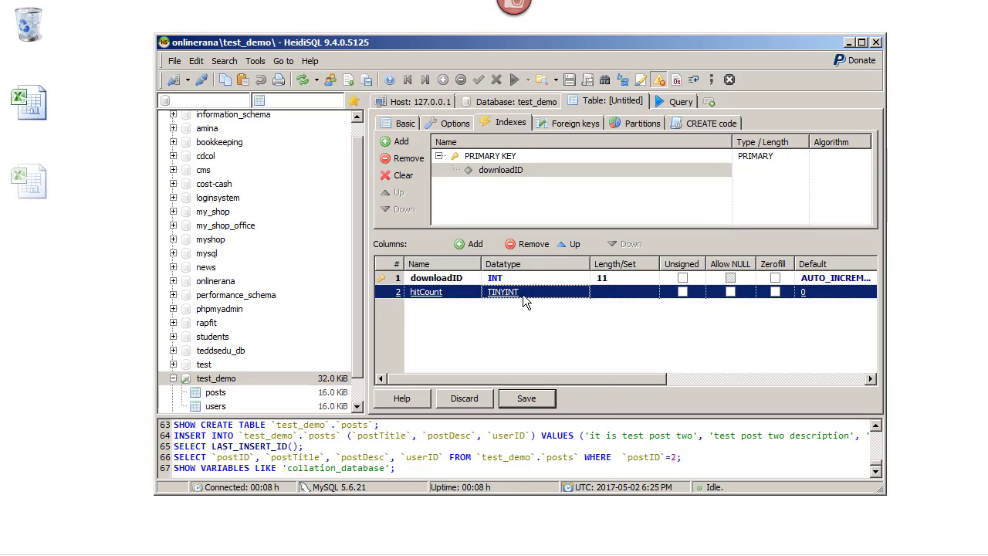
click(530, 294)
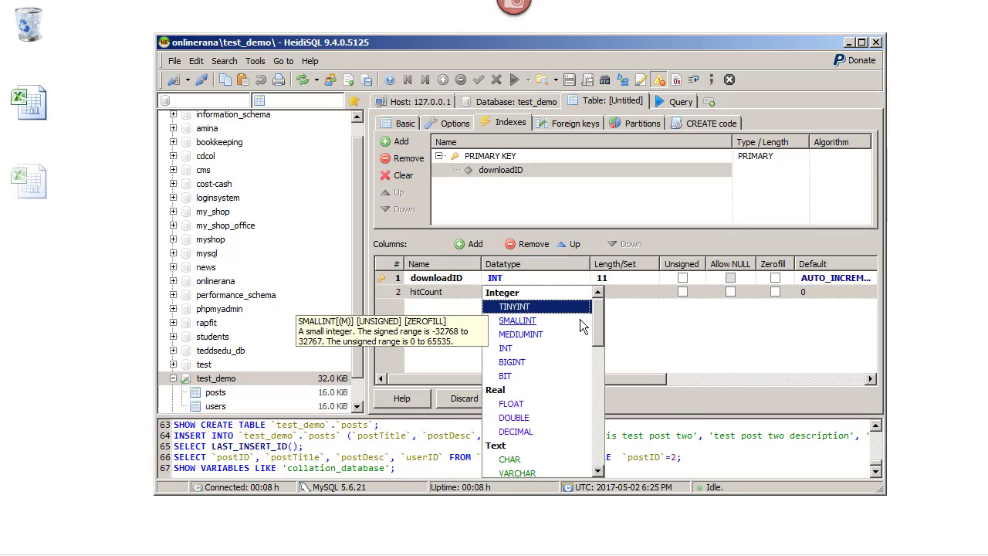
click(507, 348)
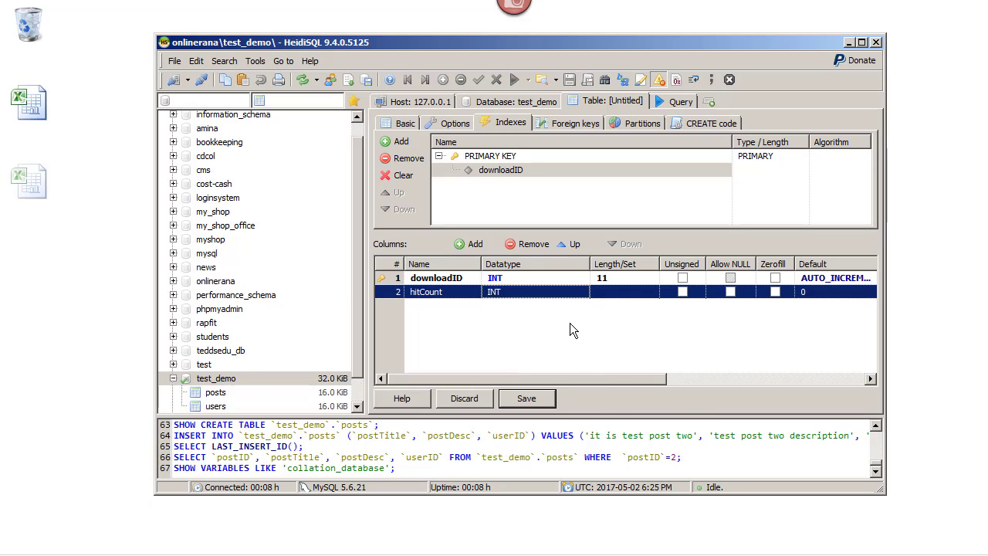
click(619, 291)
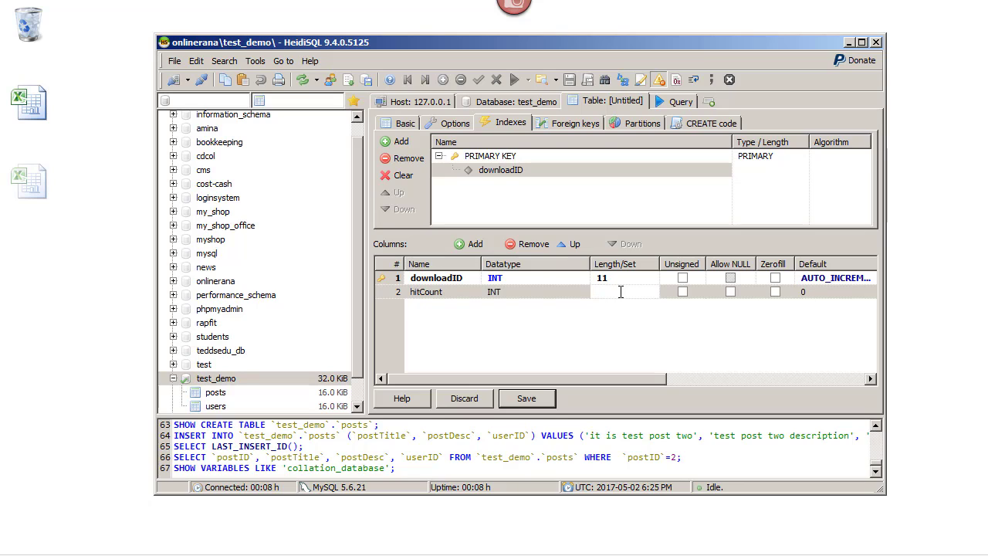
text(4)
Step: Add a third column named postID with the INT datatype to the download table, consulting the Excel table diagram
click(473, 244)
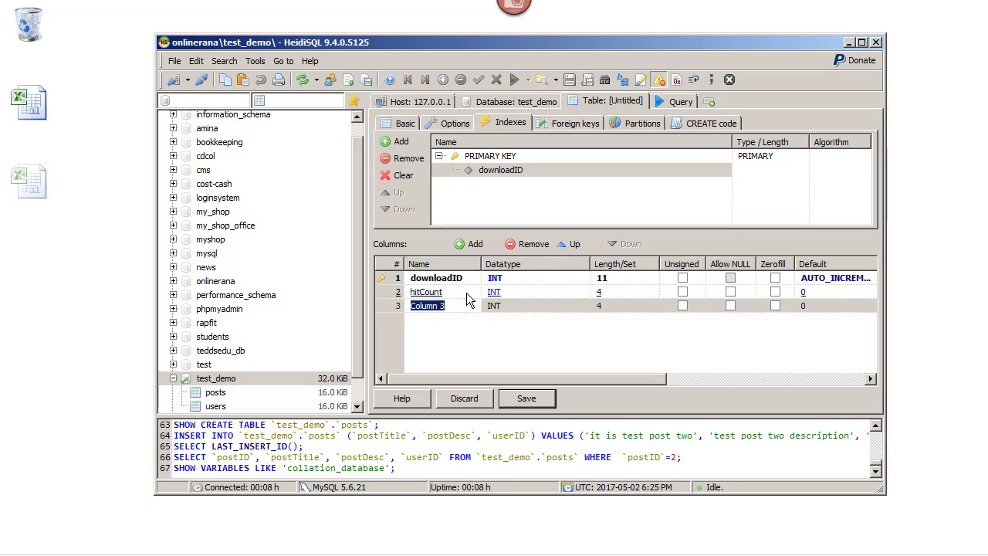
mouse_move(199, 547)
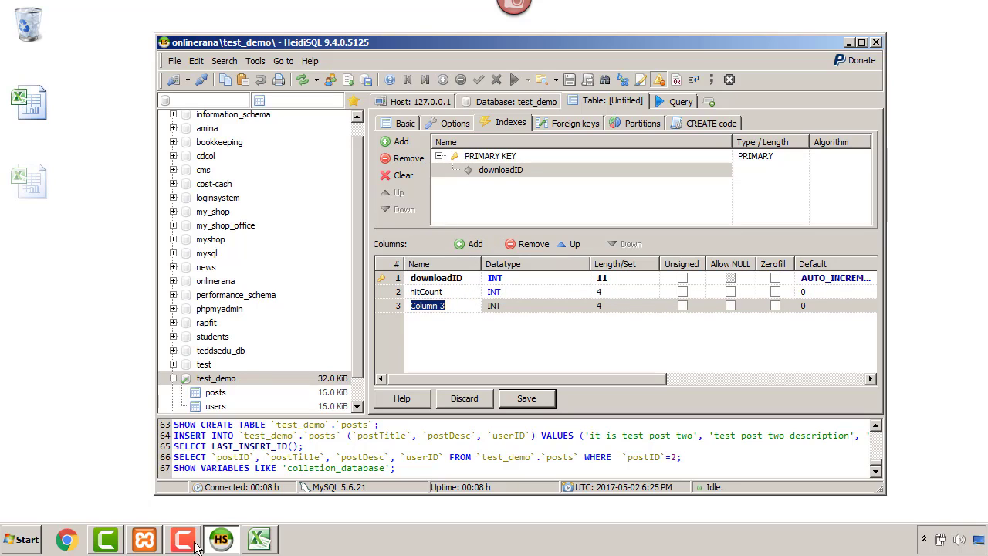
click(258, 540)
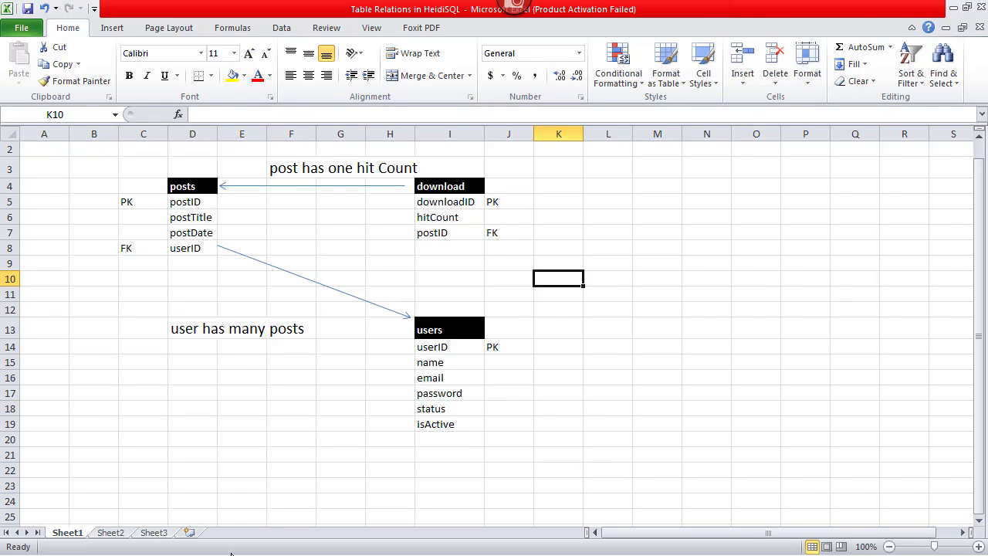
mouse_move(263, 550)
click(955, 8)
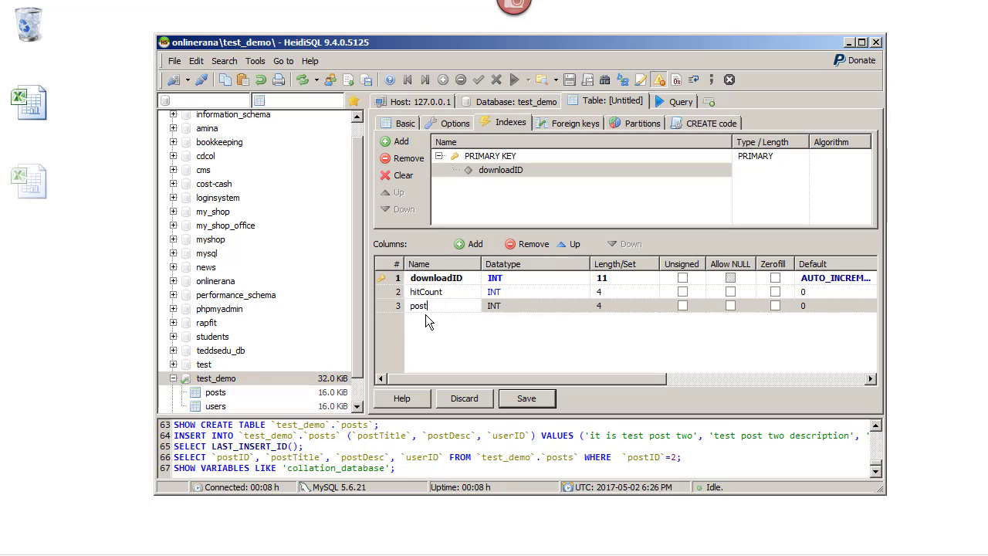
key(Tab)
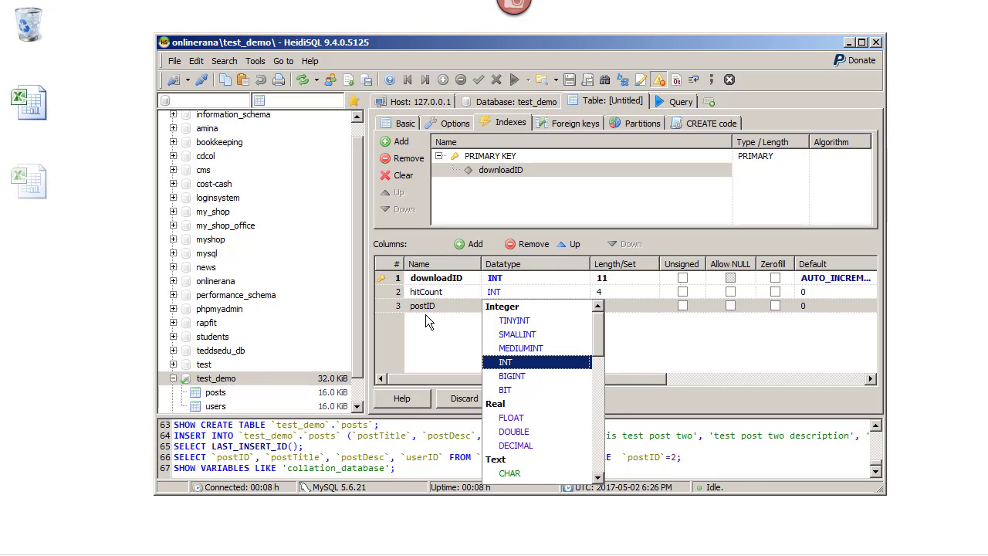
key(Return)
Step: Set the postID column's length to 11 and save the download table
click(612, 312)
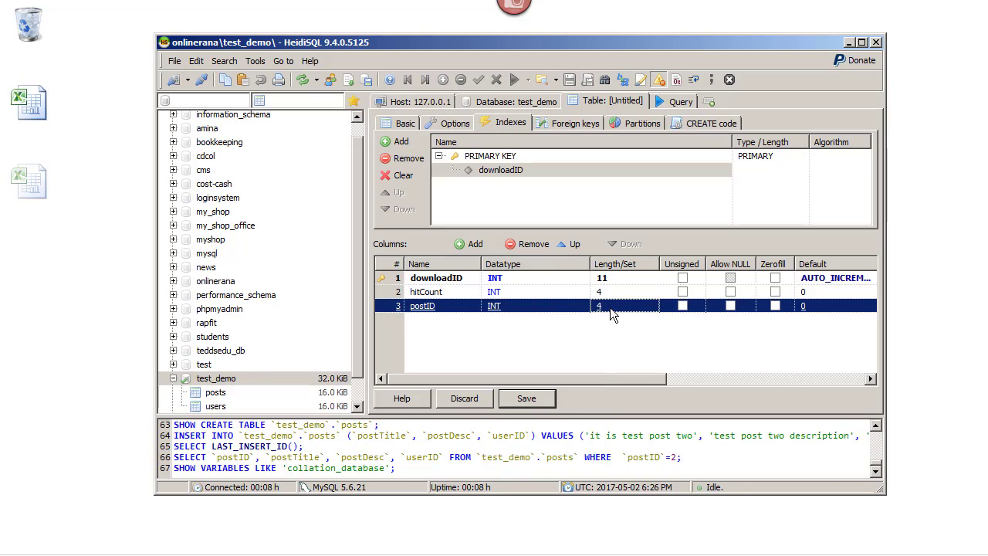
click(611, 309)
key(BackSpace)
text(11)
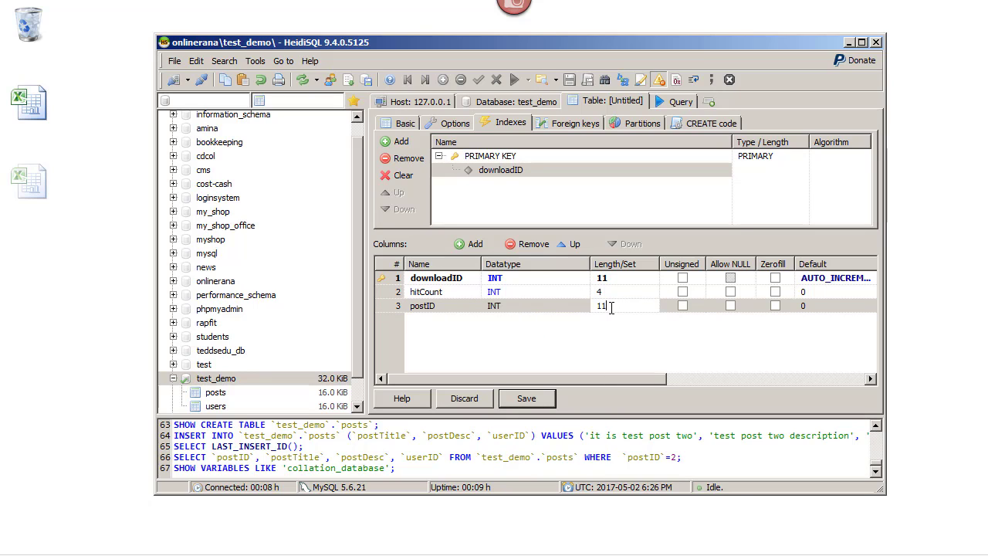
key(Return)
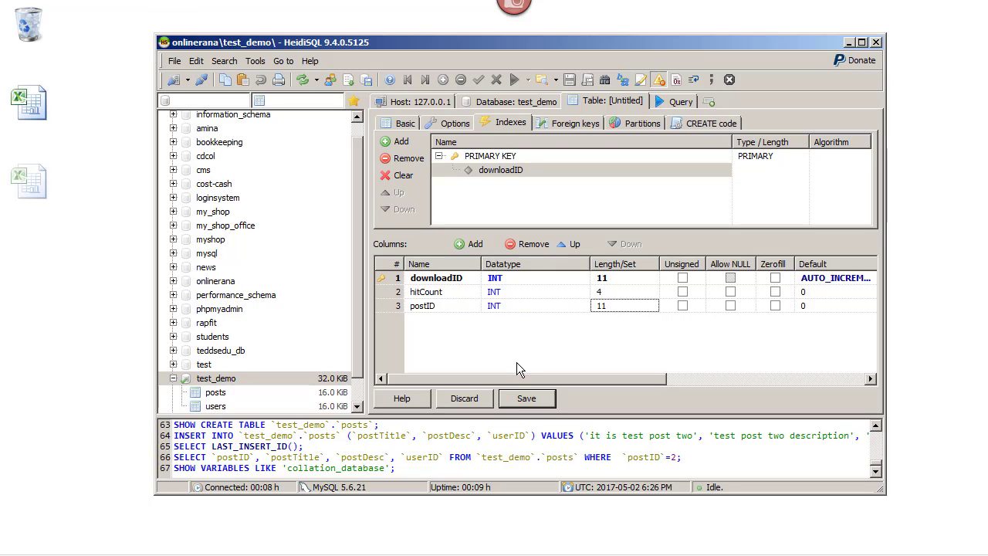
click(544, 405)
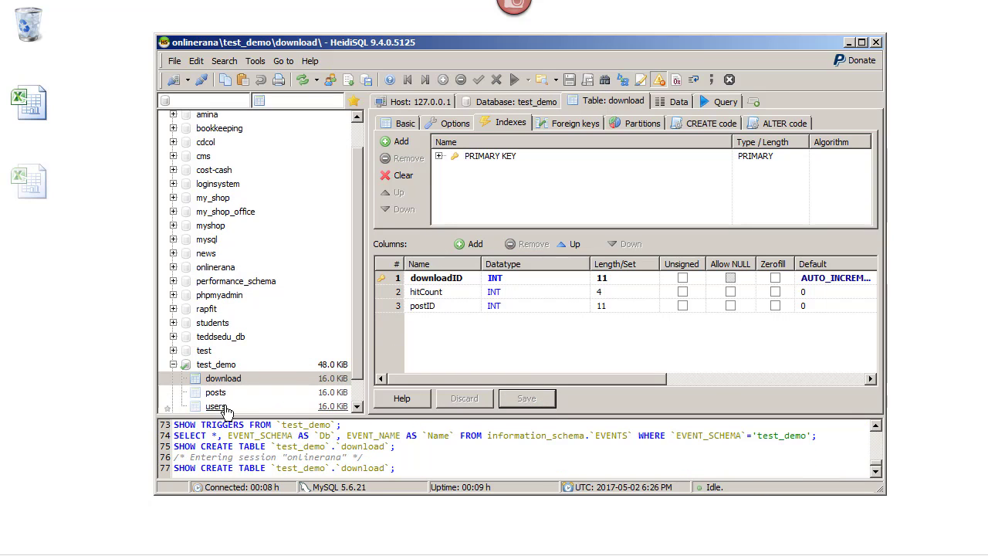
Step: Switch to Excel and review the relations between the posts, download and users tables in the diagram
mouse_move(316, 548)
click(258, 539)
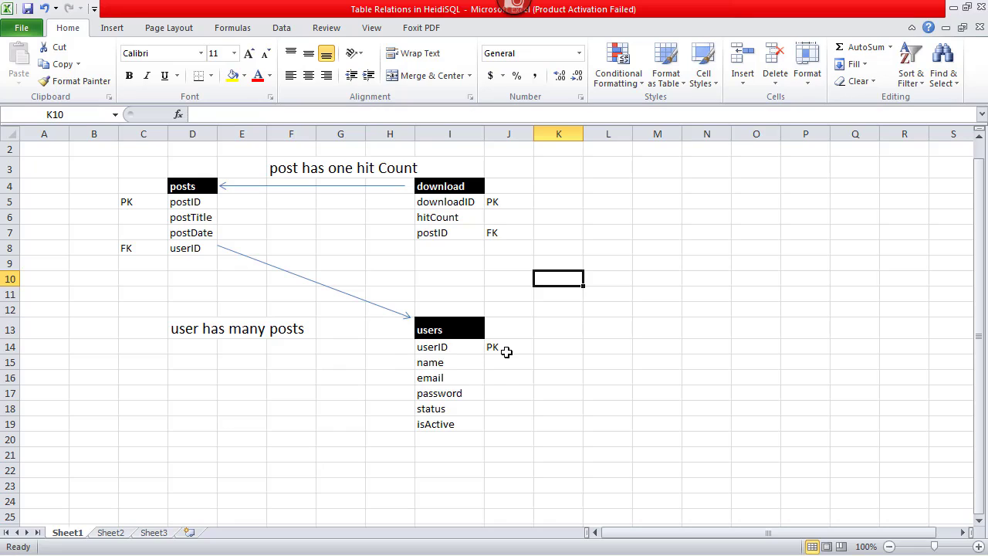
click(512, 353)
click(523, 376)
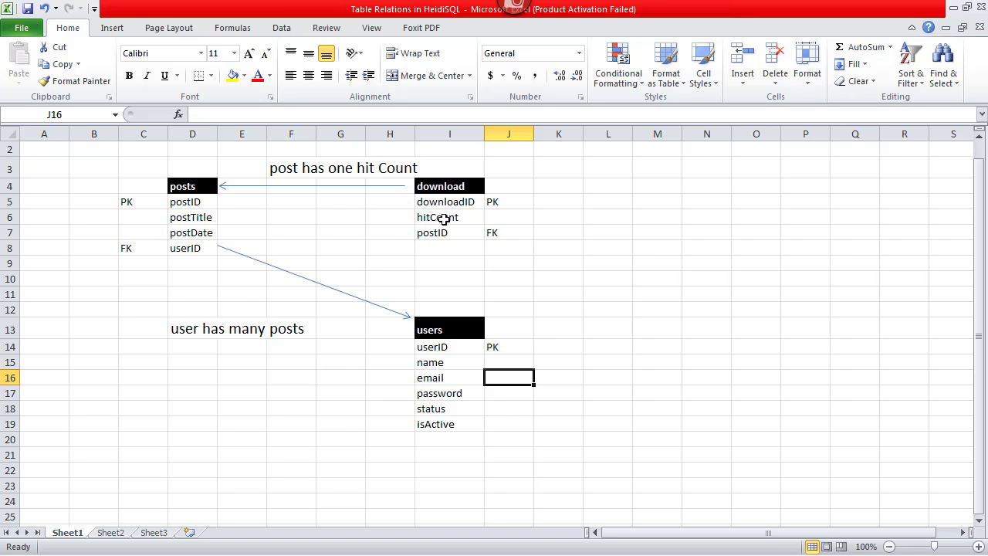
click(954, 7)
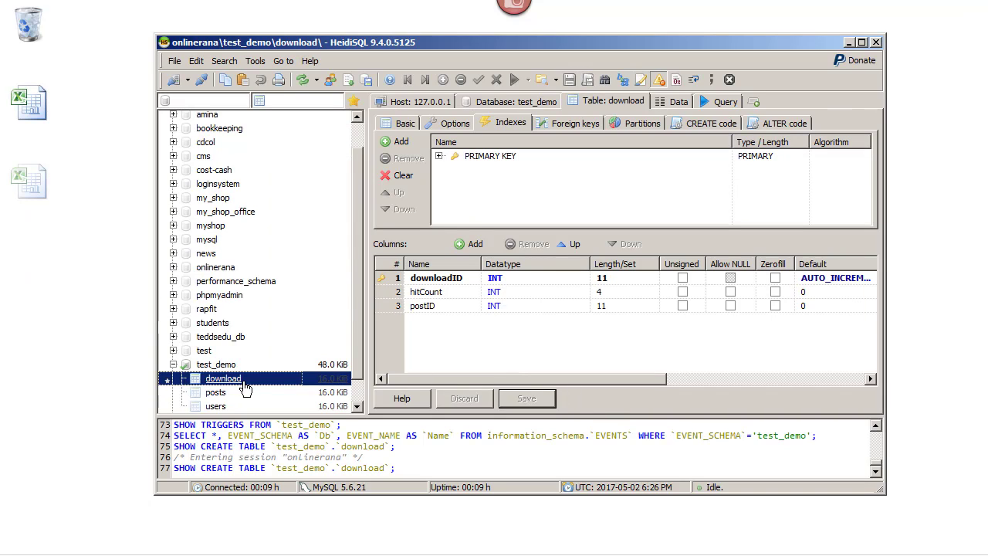
Step: Insert a first data row in the download table with hitCount 1, leaving postID at its default
click(664, 102)
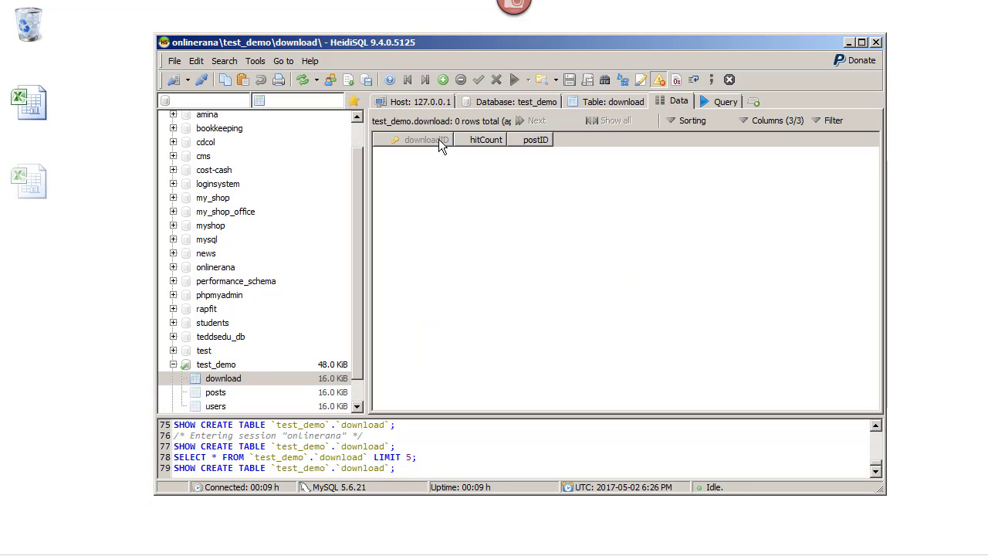
click(444, 80)
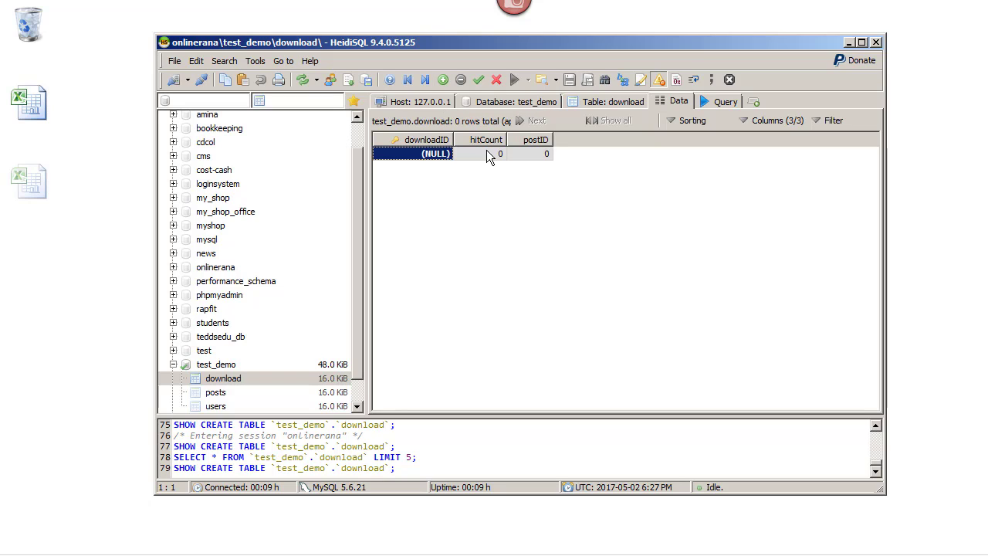
click(490, 153)
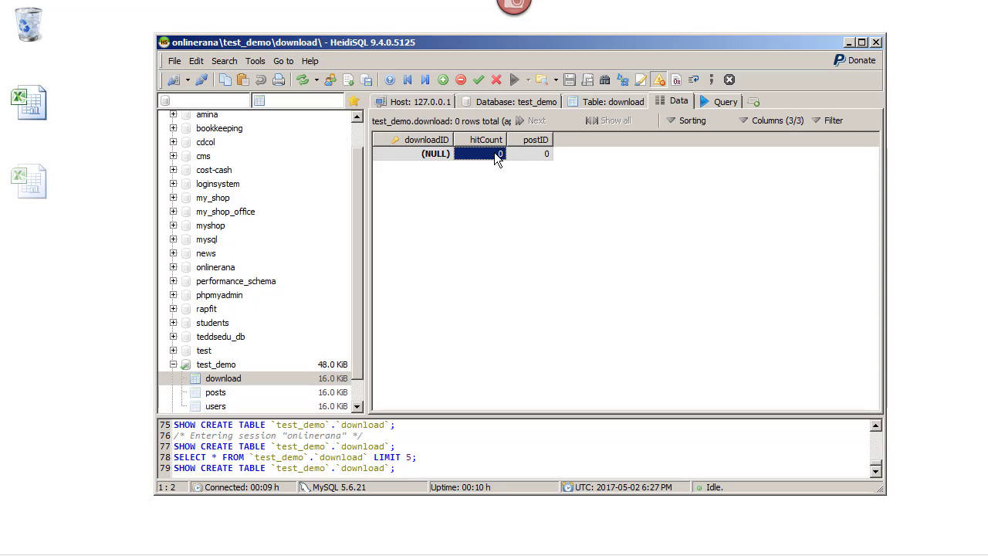
click(498, 159)
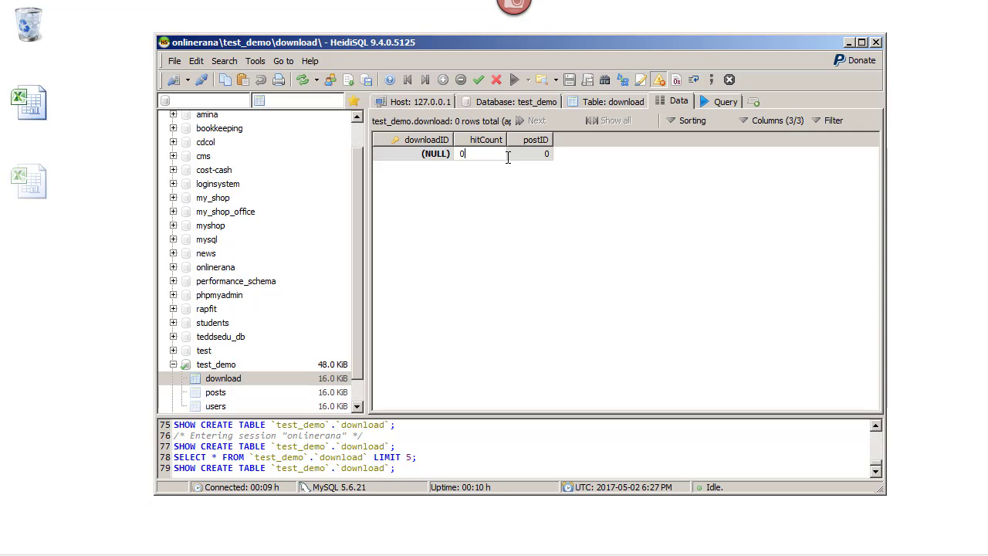
key(BackSpace)
text(1)
click(260, 539)
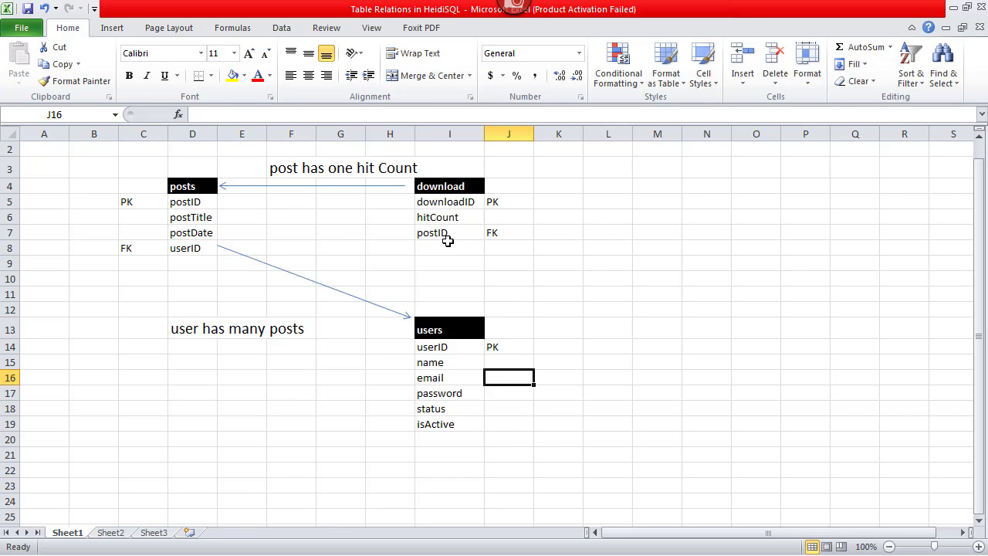
click(954, 7)
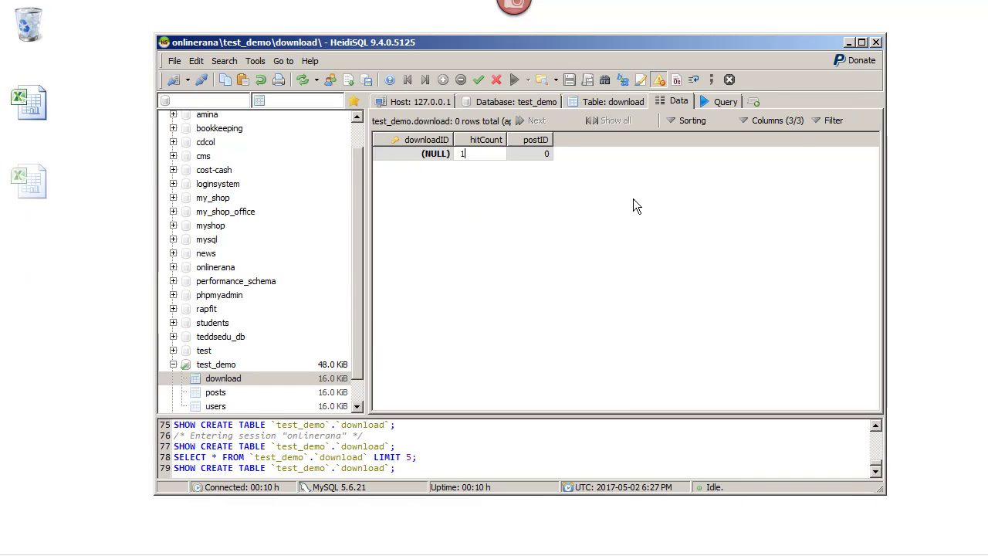
click(539, 154)
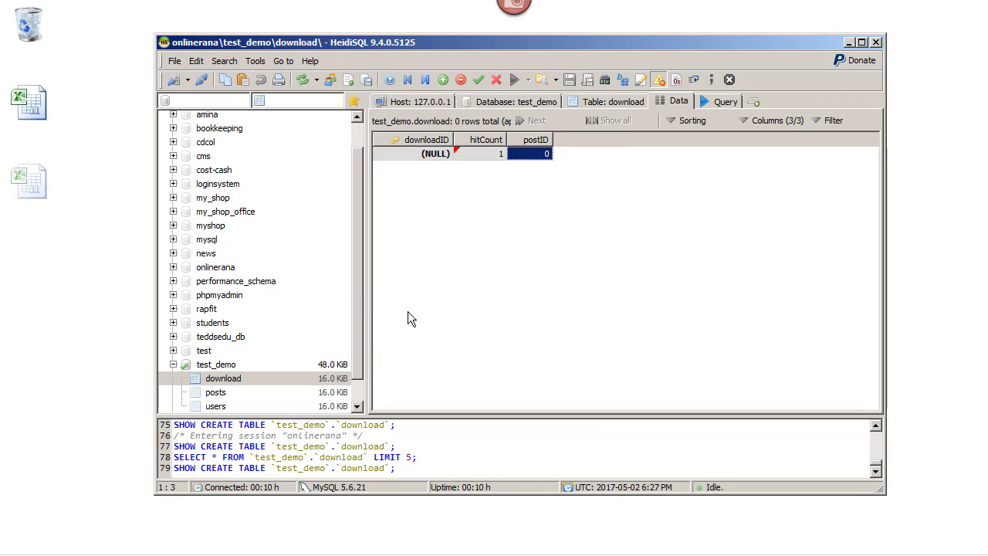
Step: Insert a second row in the download table with hitCount 3 and post it
click(444, 80)
click(474, 166)
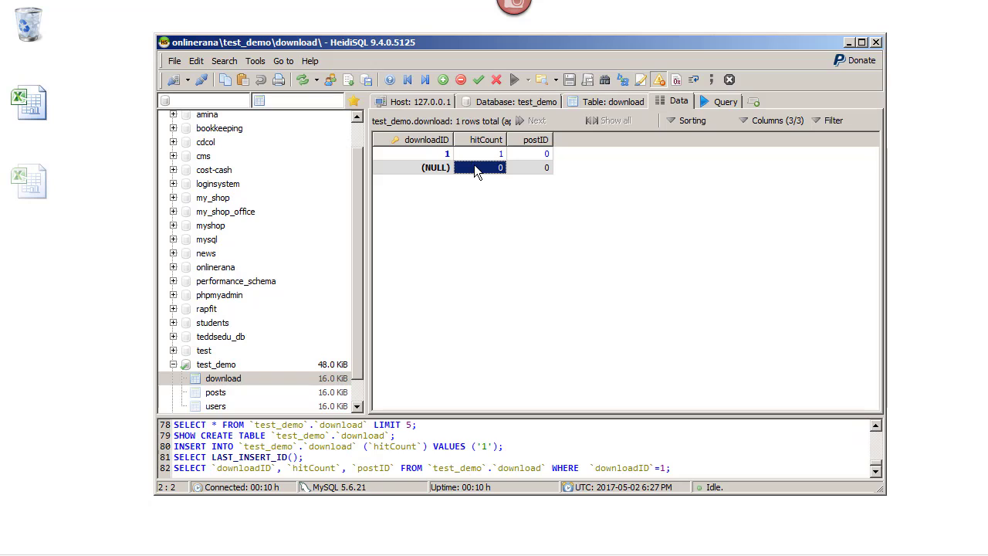
click(490, 166)
key(BackSpace)
text(3)
key(Return)
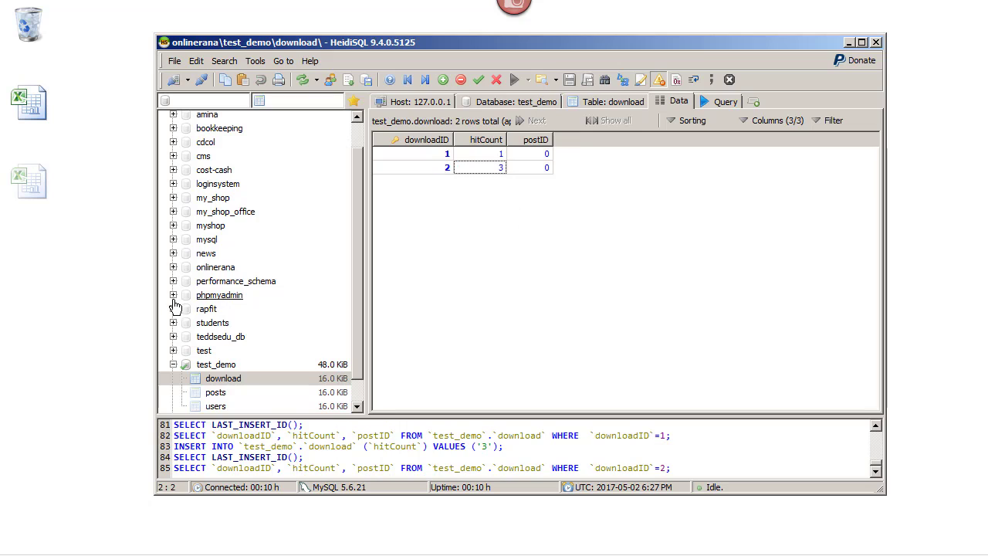
Step: Set userID to 0 in both rows of the posts table and post the changes
click(220, 394)
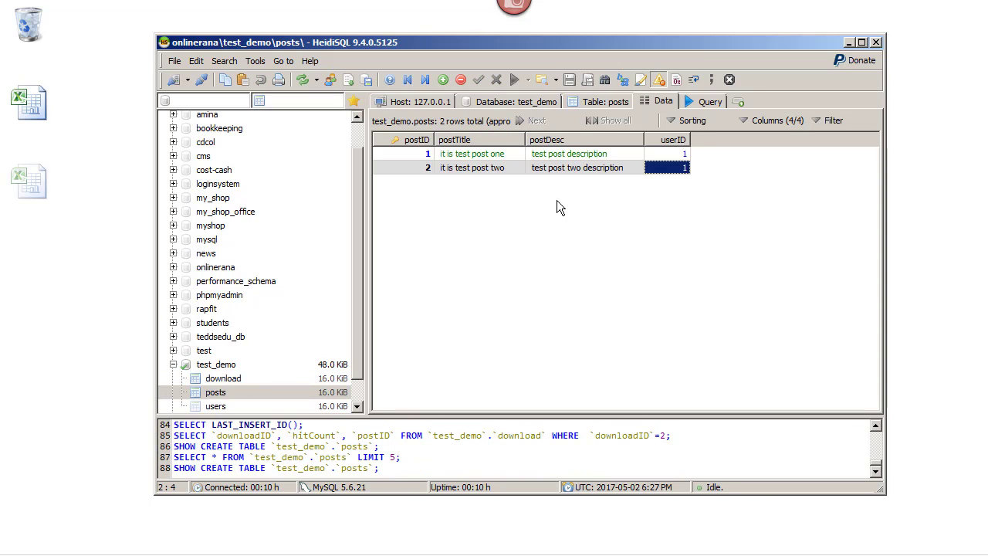
click(677, 154)
click(682, 168)
click(679, 154)
click(675, 154)
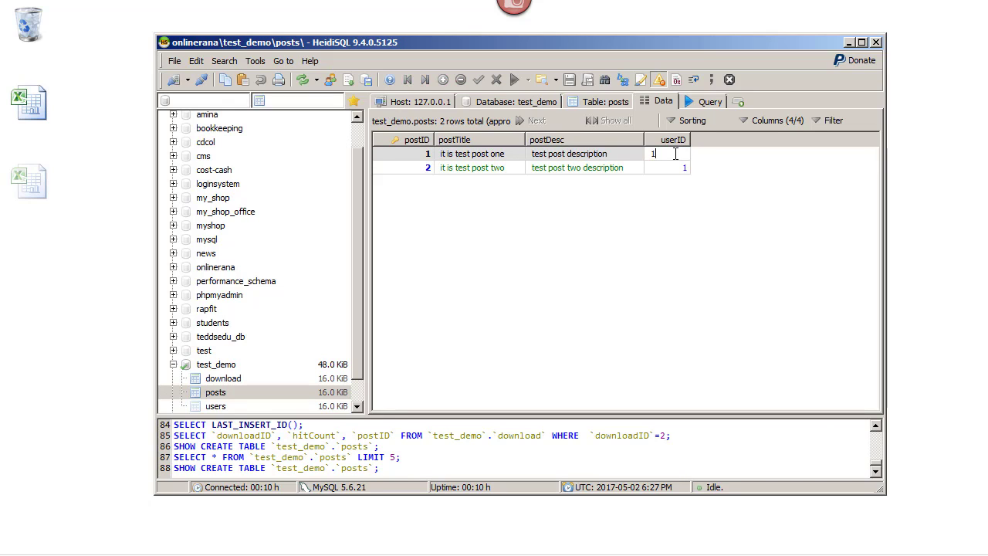
key(BackSpace)
text(0)
click(680, 169)
click(679, 169)
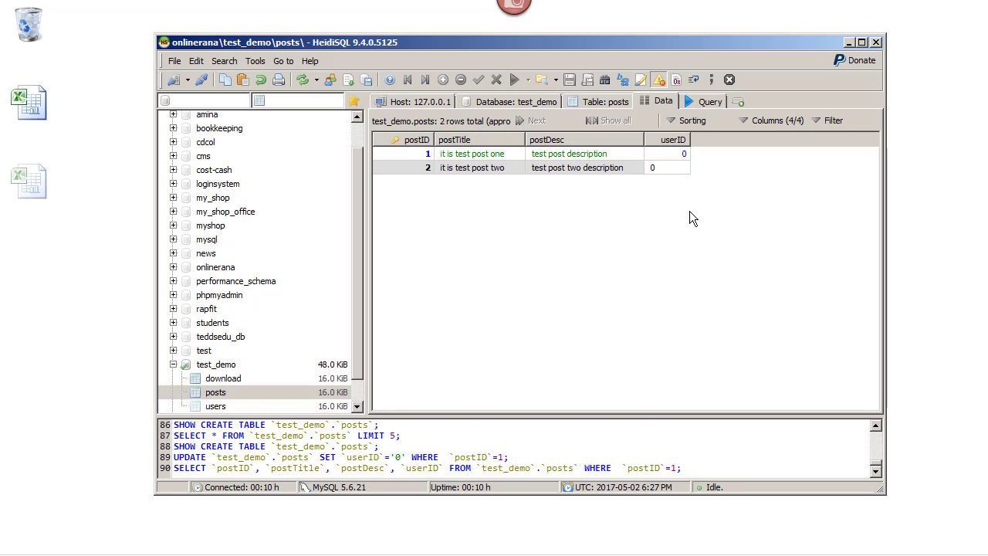
key(Return)
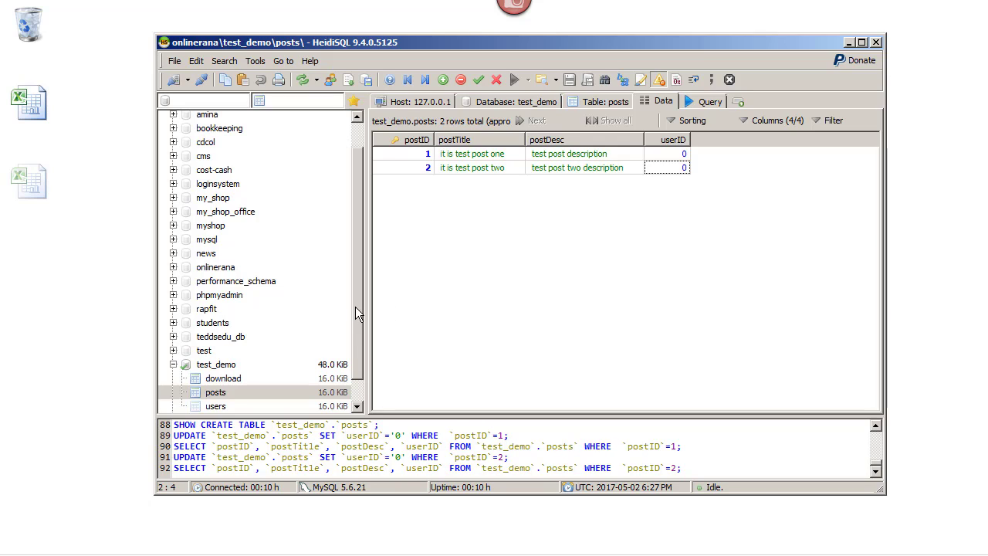
Step: Examine the posts table's structure: basic settings, options, indexes, foreign keys, partitions and CREATE code
drag(356, 306, 358, 331)
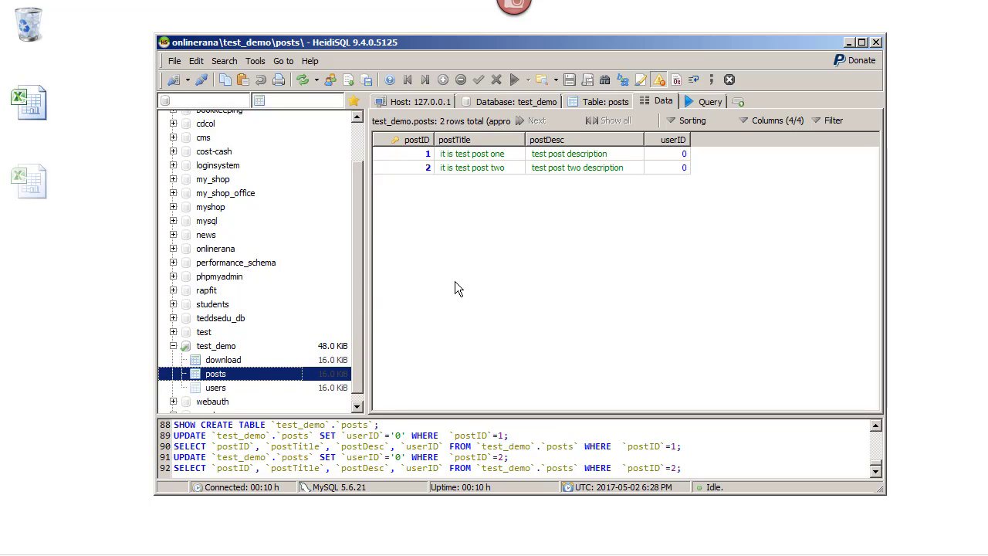
click(605, 102)
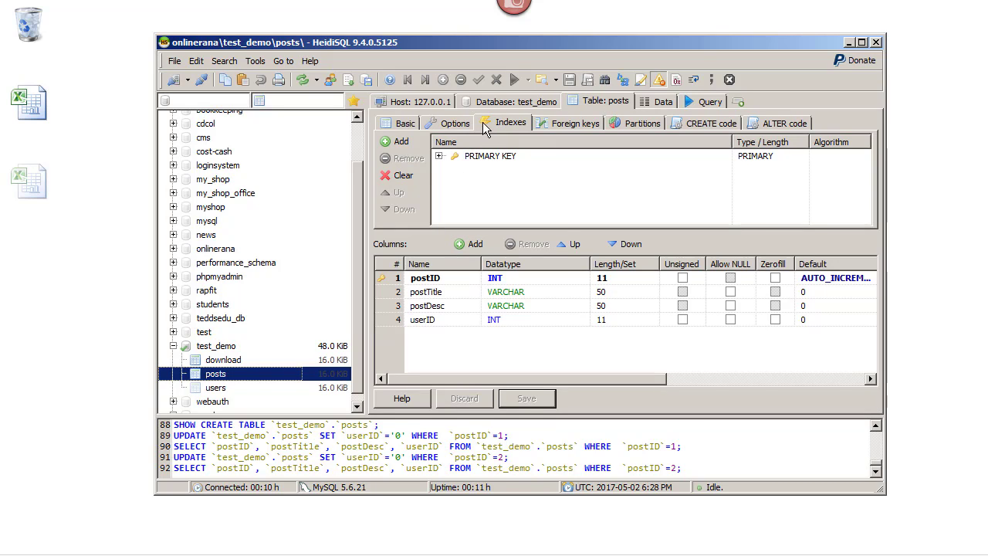
click(412, 131)
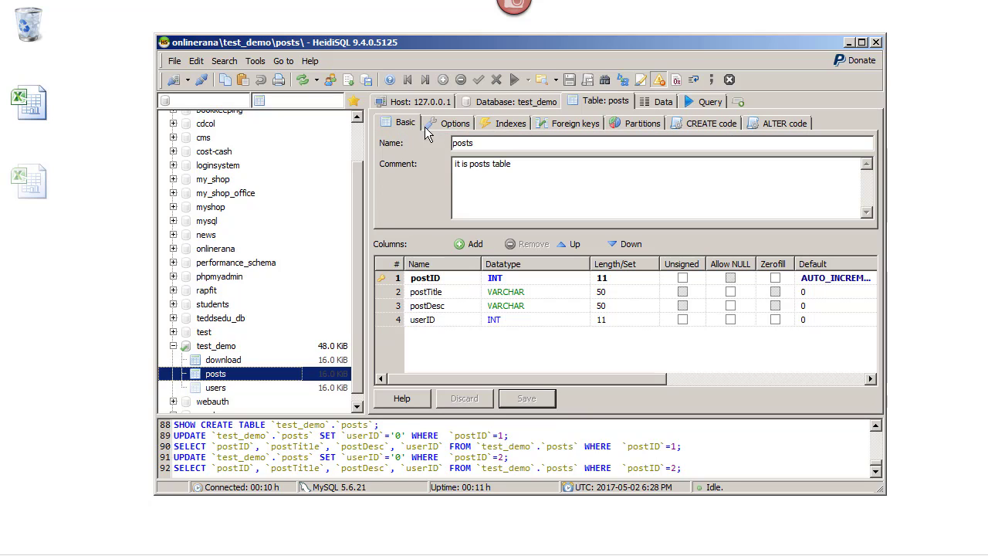
click(456, 130)
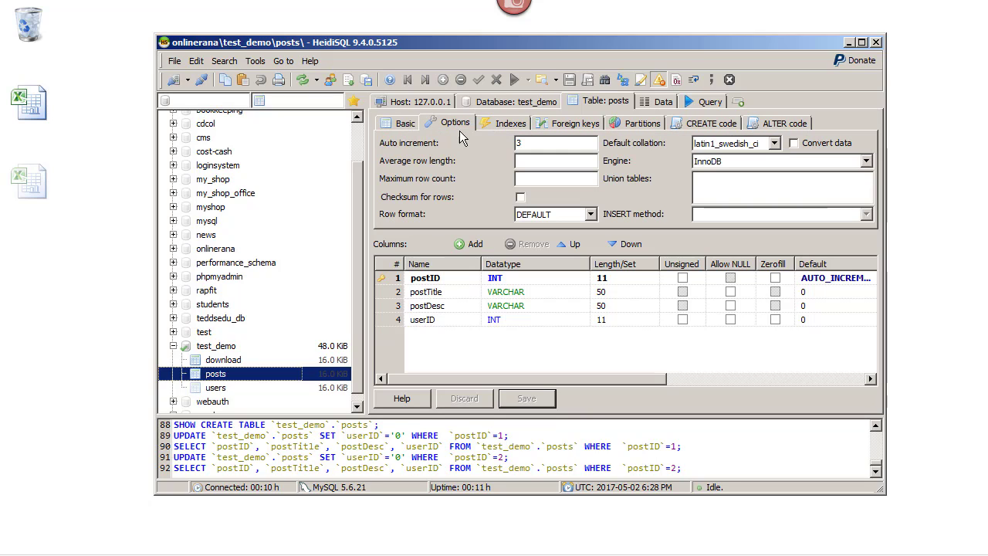
click(517, 127)
click(578, 124)
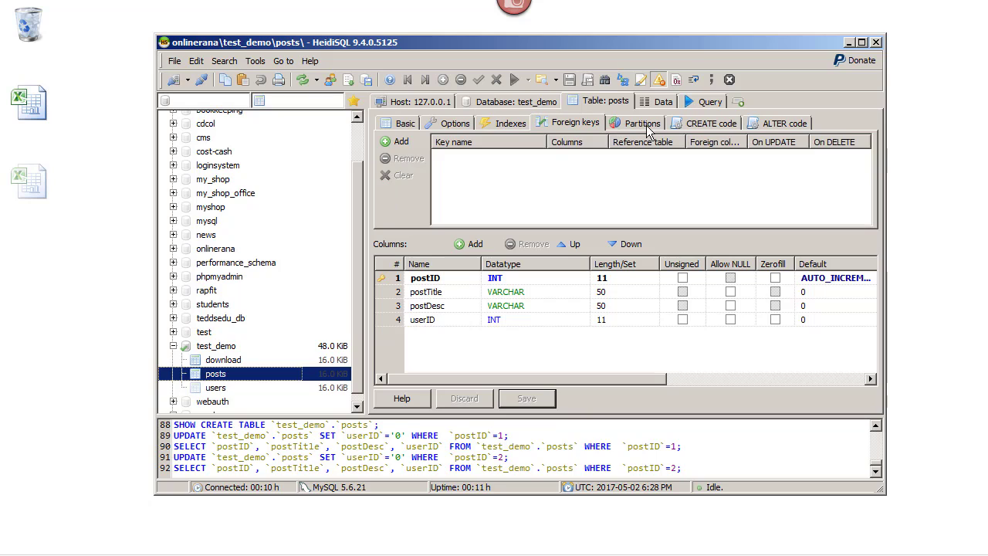
click(646, 128)
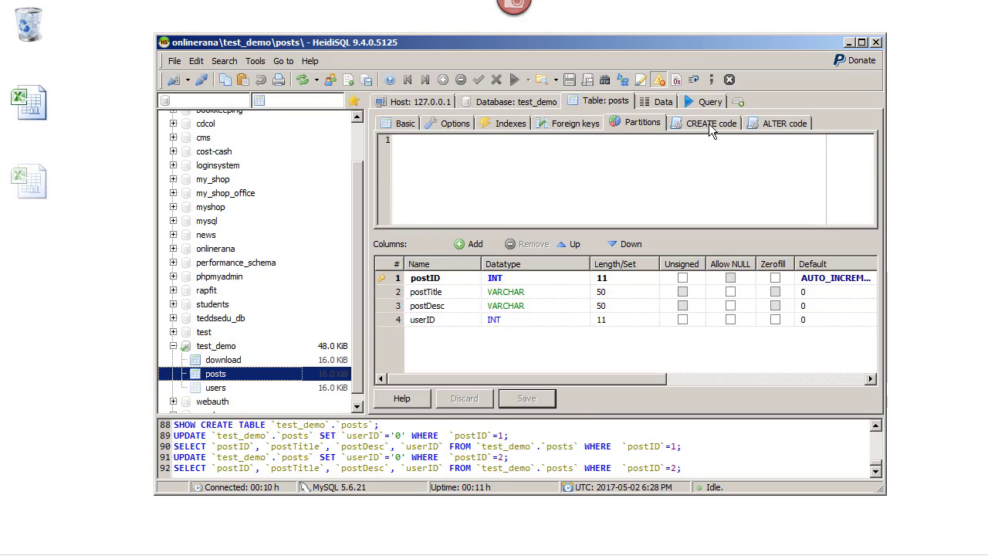
click(710, 124)
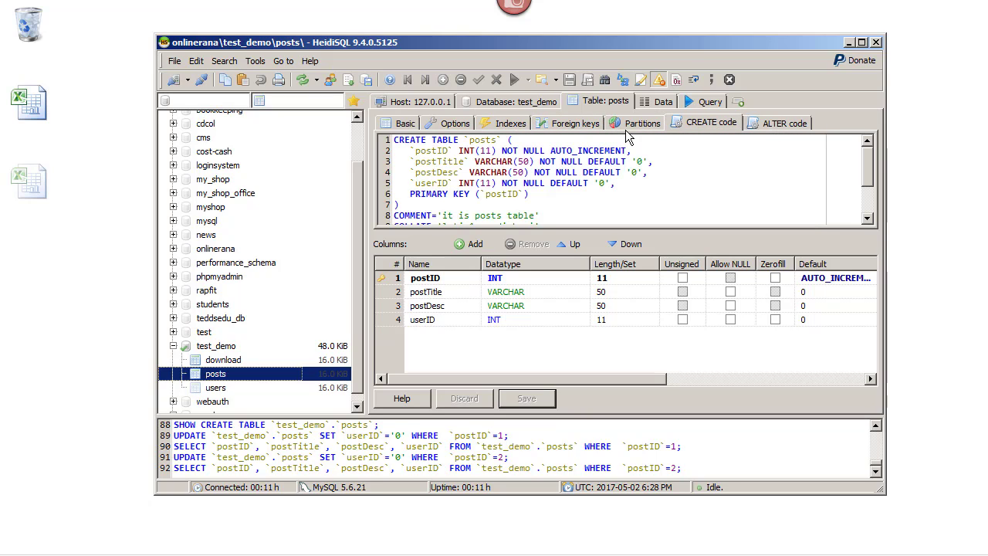
Step: Add a foreign key to the posts table on the userID column
click(560, 126)
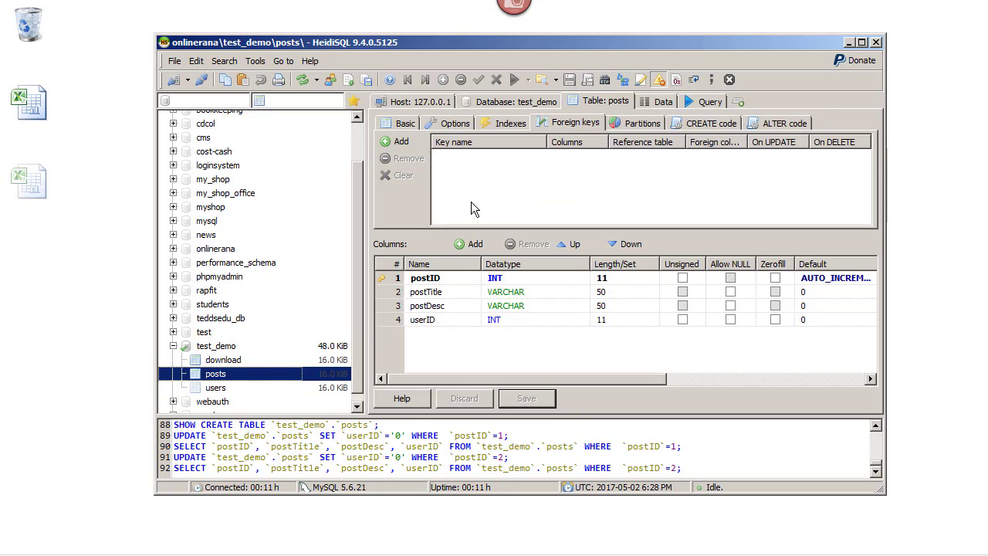
click(400, 142)
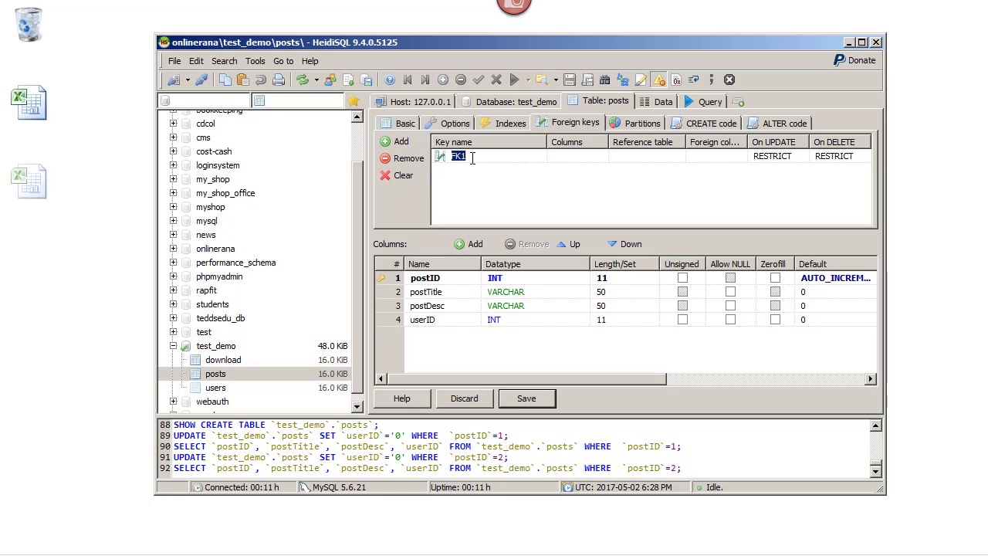
click(573, 157)
click(640, 159)
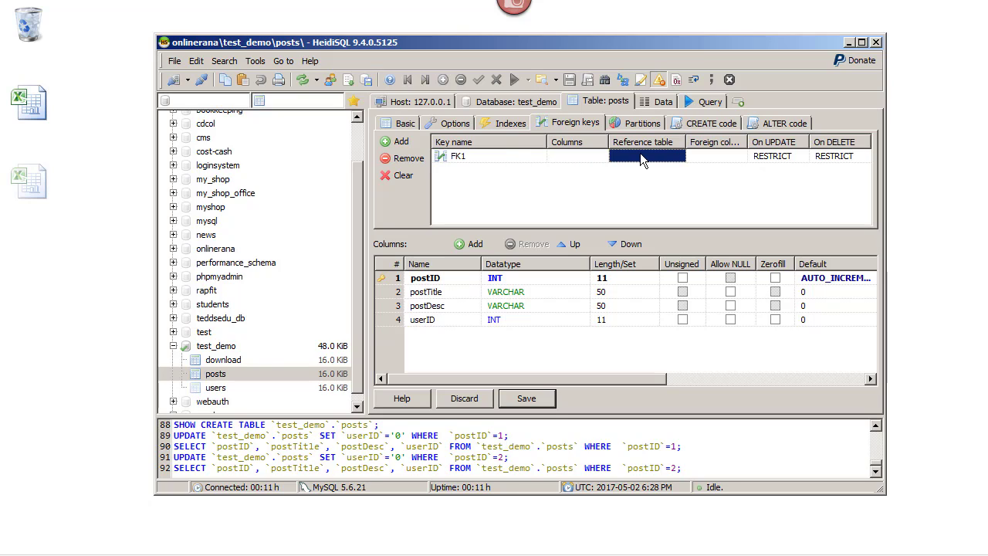
click(640, 158)
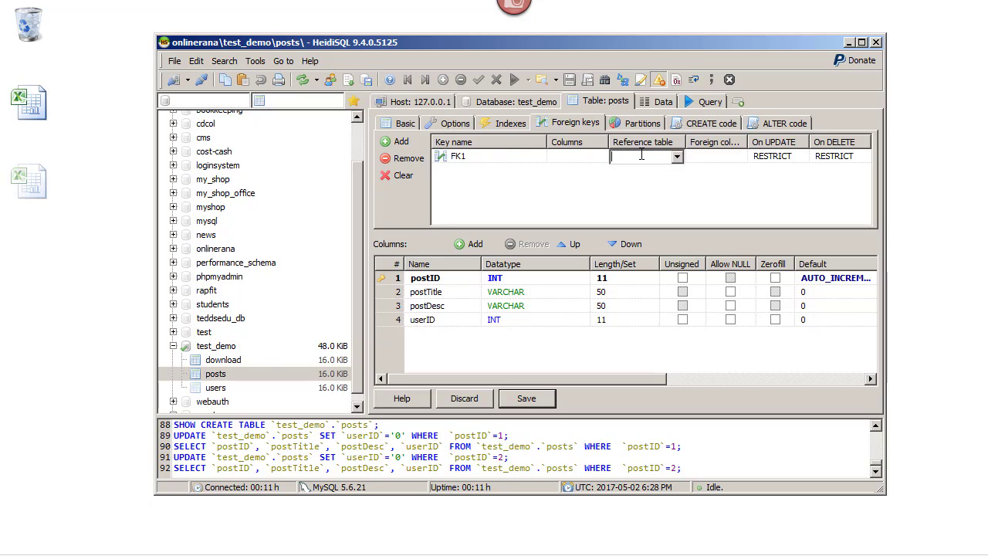
click(576, 156)
click(575, 156)
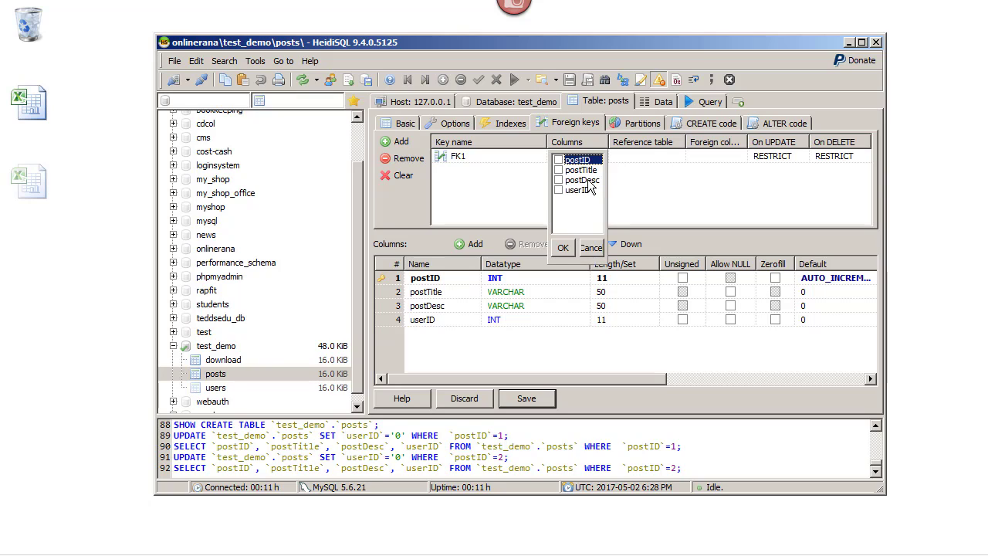
click(559, 190)
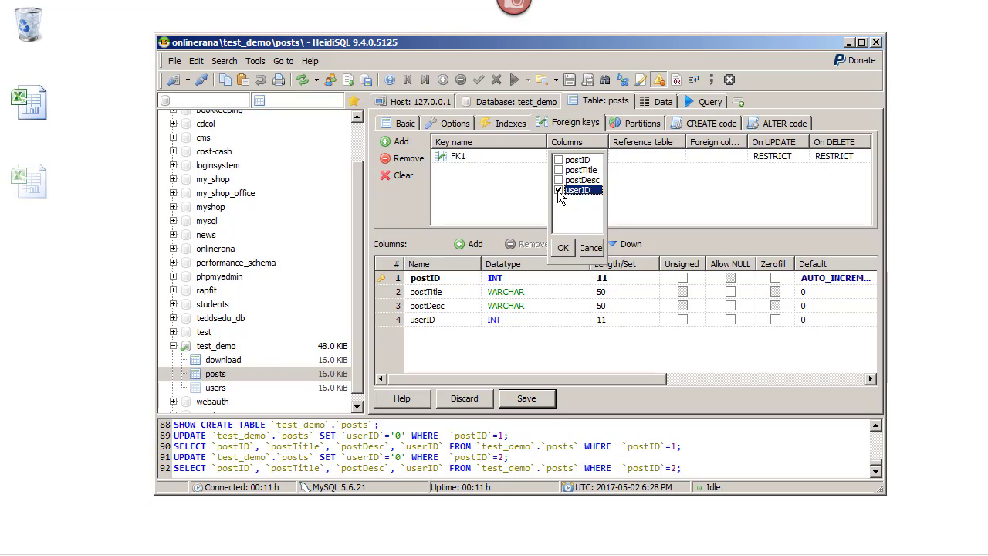
click(565, 247)
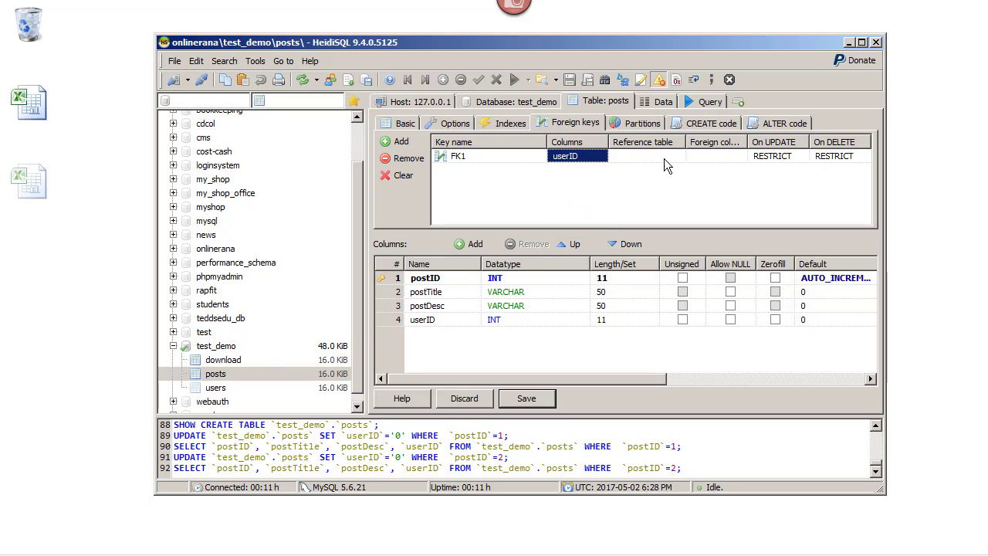
Step: Point the posts foreign key at the users table, with userID as the foreign column
click(645, 159)
click(654, 156)
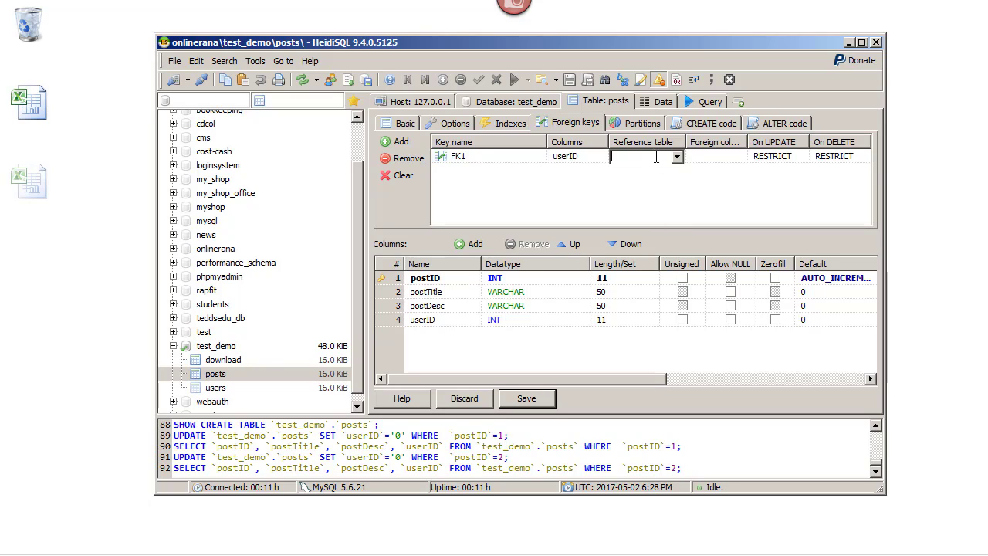
click(676, 157)
click(641, 190)
click(726, 155)
click(725, 154)
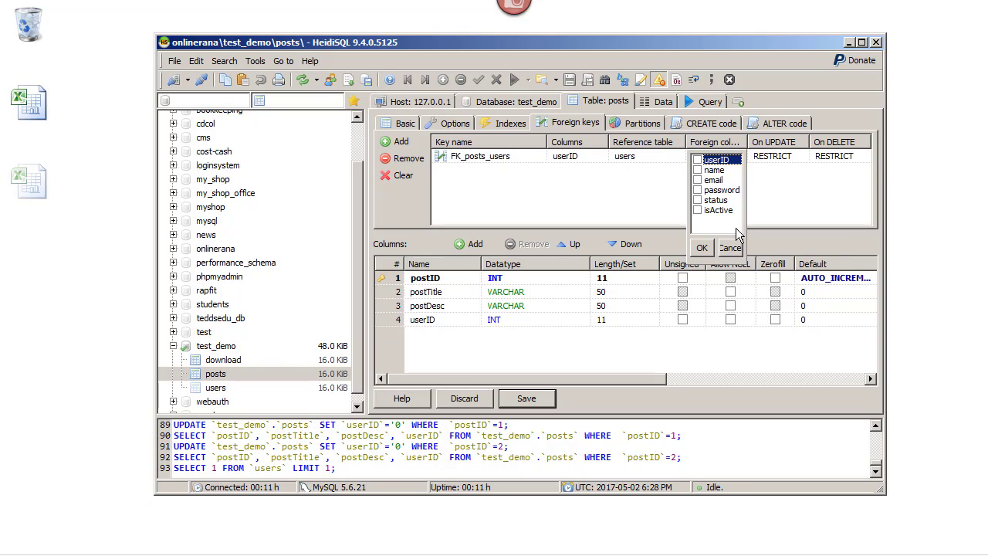
click(698, 159)
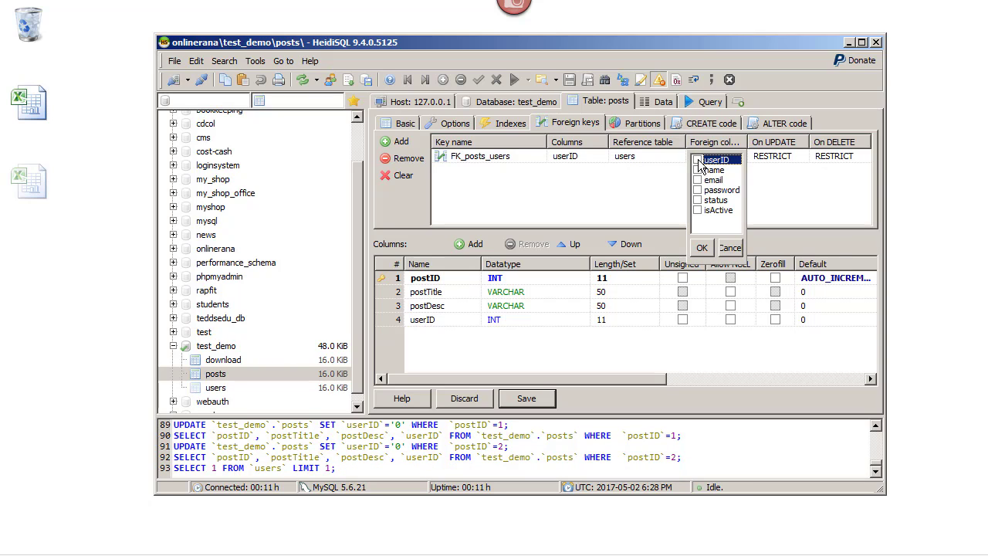
click(703, 249)
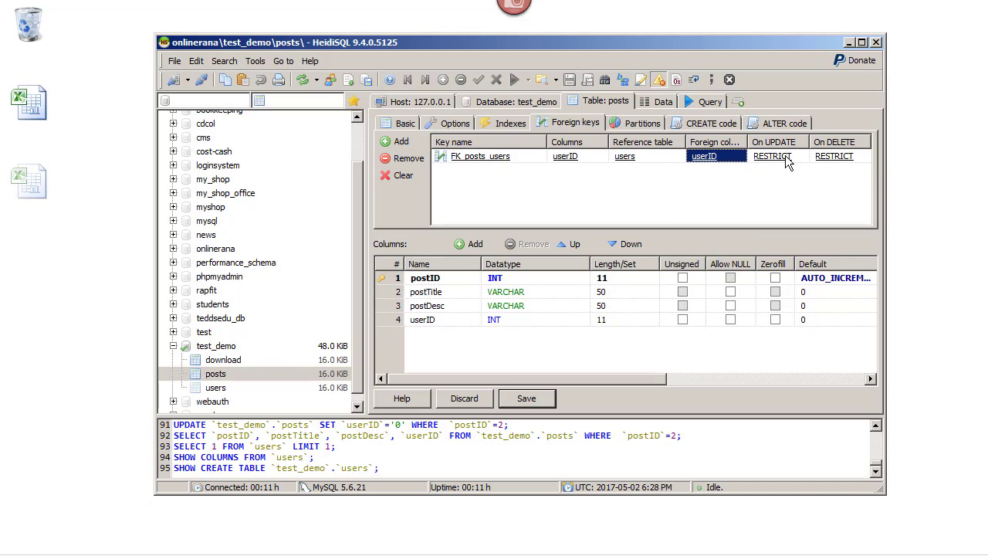
Step: Set the foreign key's ON UPDATE and ON DELETE actions to CASCADE and try to save the posts table
click(791, 160)
click(800, 158)
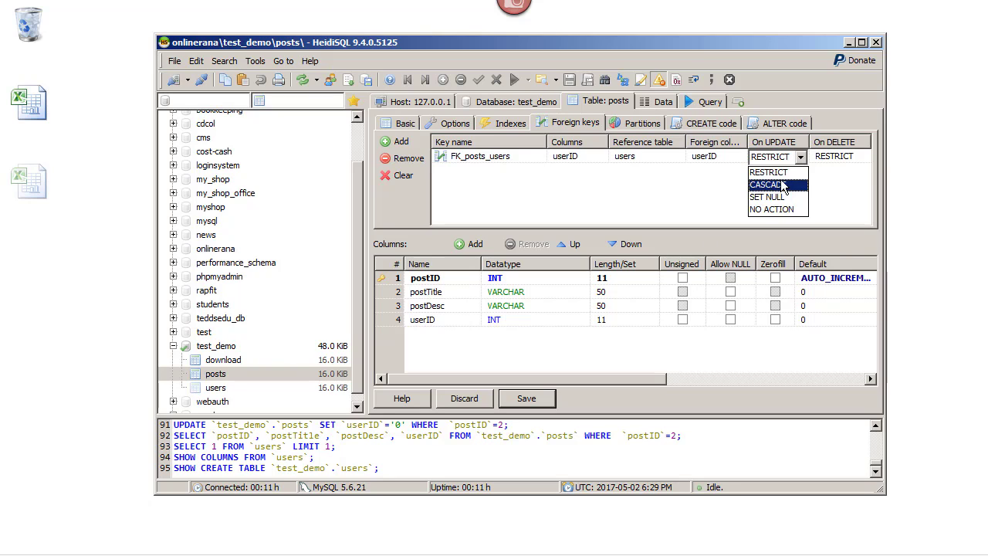
click(778, 185)
click(853, 158)
click(864, 157)
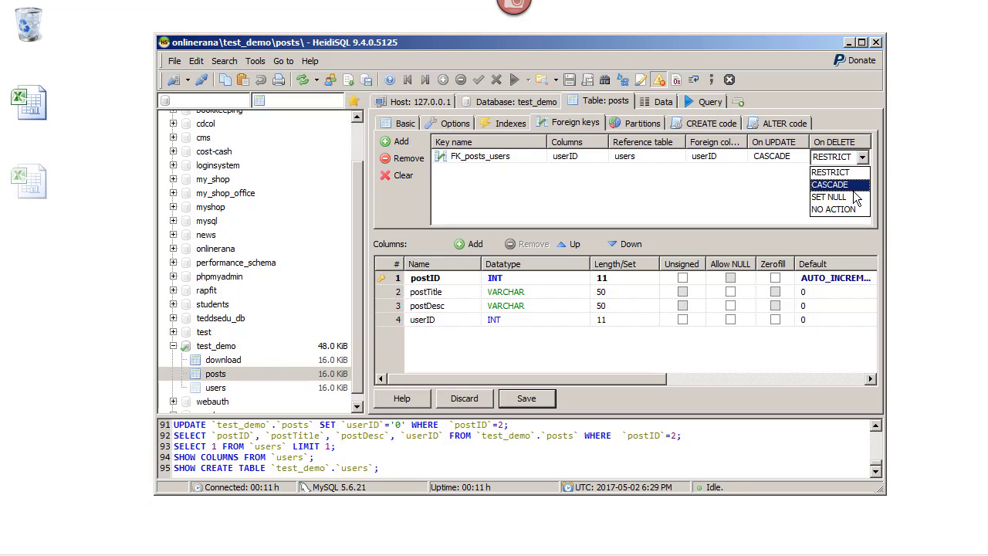
click(842, 186)
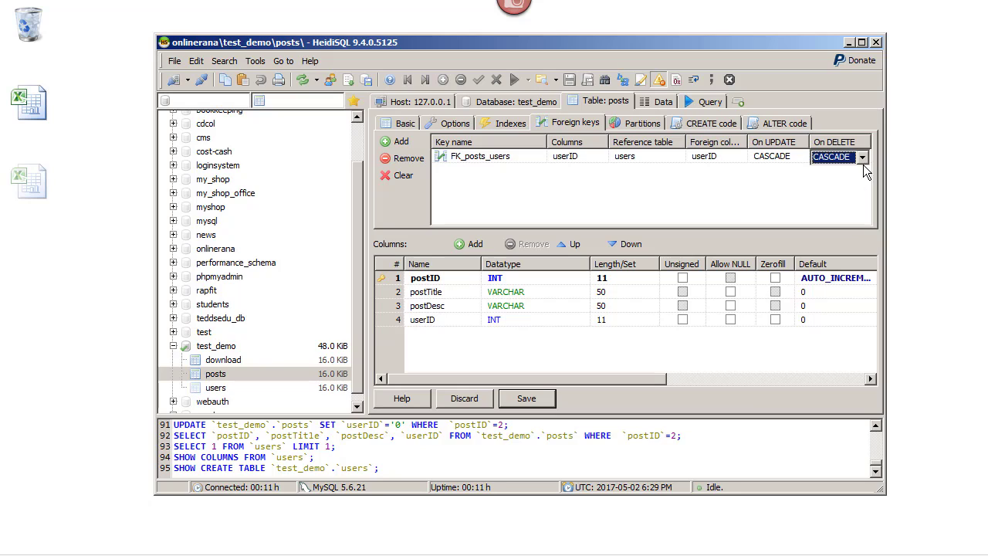
click(511, 400)
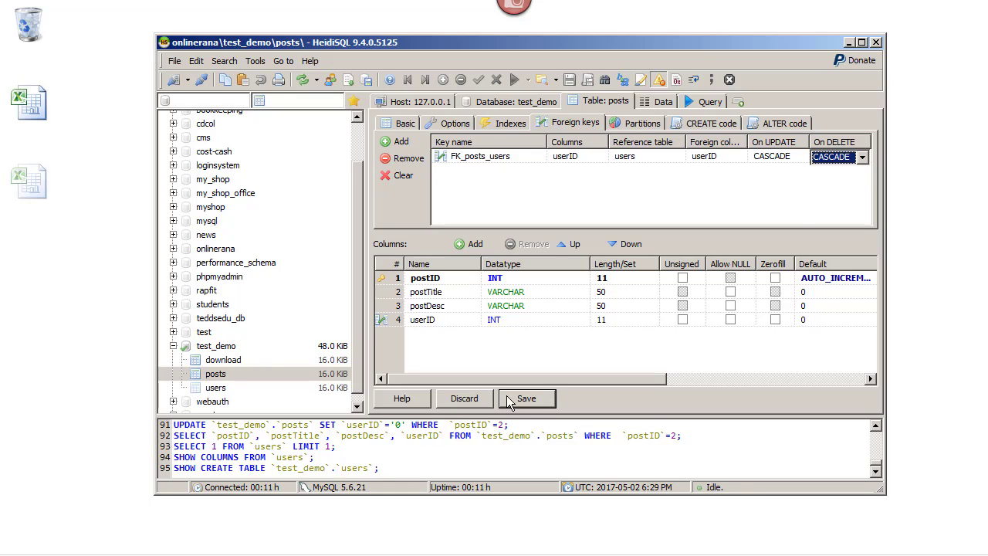
click(550, 400)
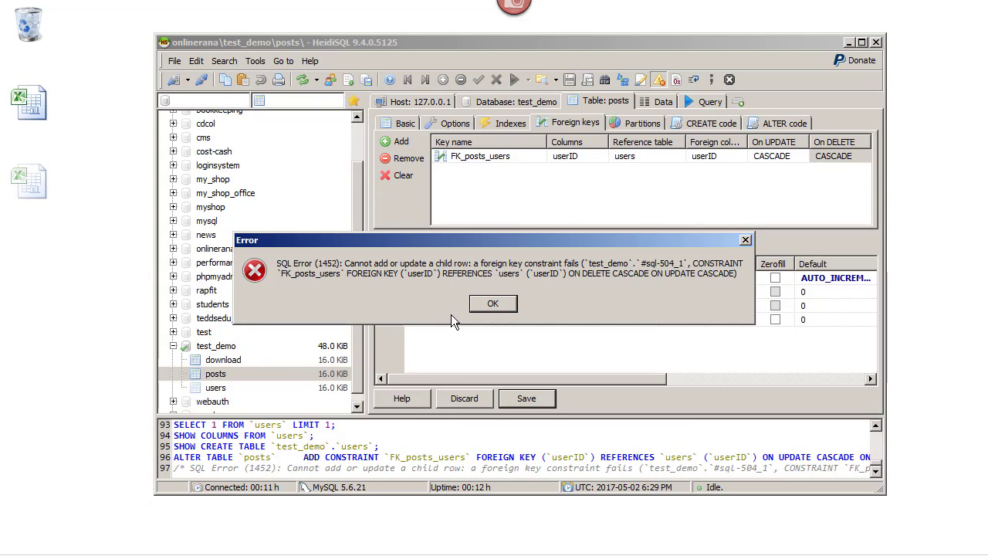
click(493, 305)
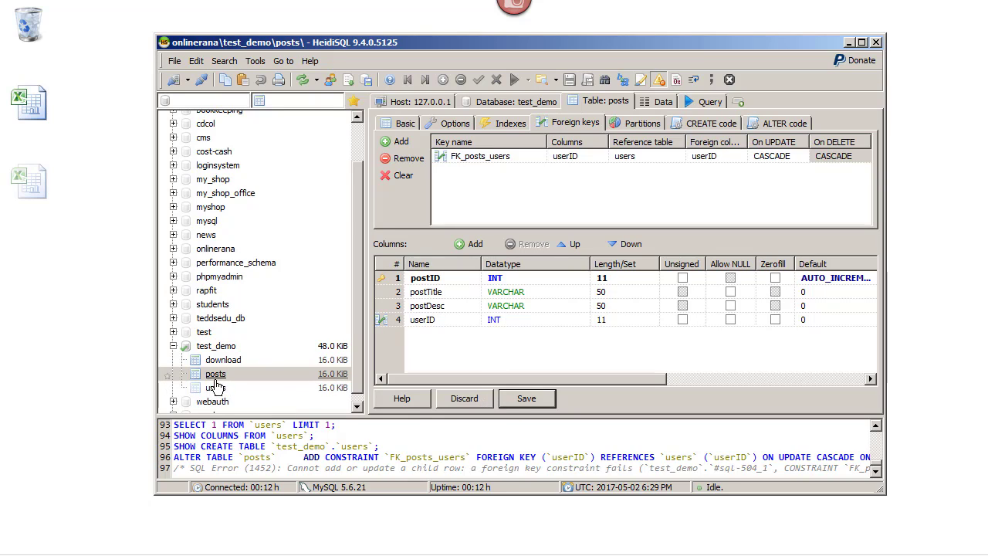
Step: Set userID to 1 in both rows of the posts table and save the table with its foreign key
click(234, 375)
click(658, 103)
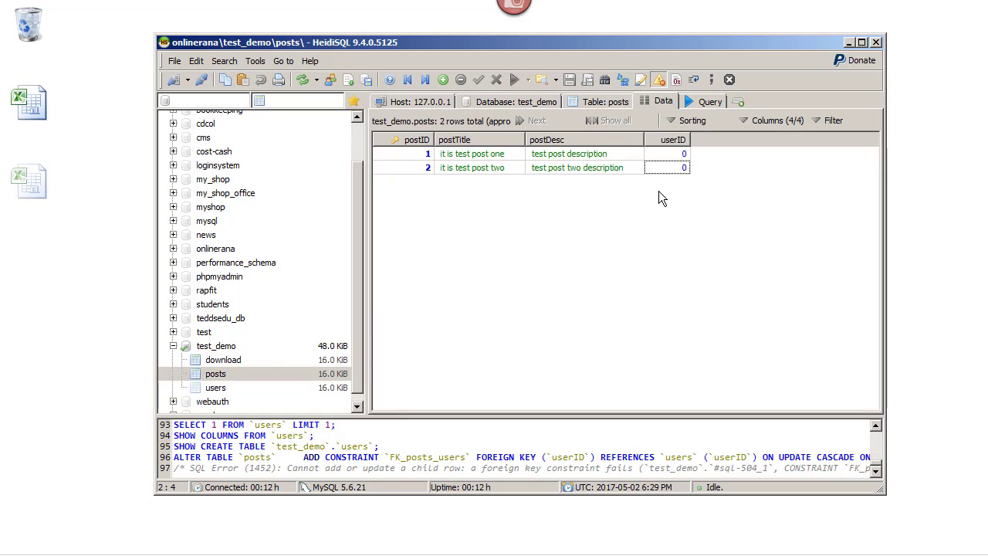
click(671, 154)
click(672, 154)
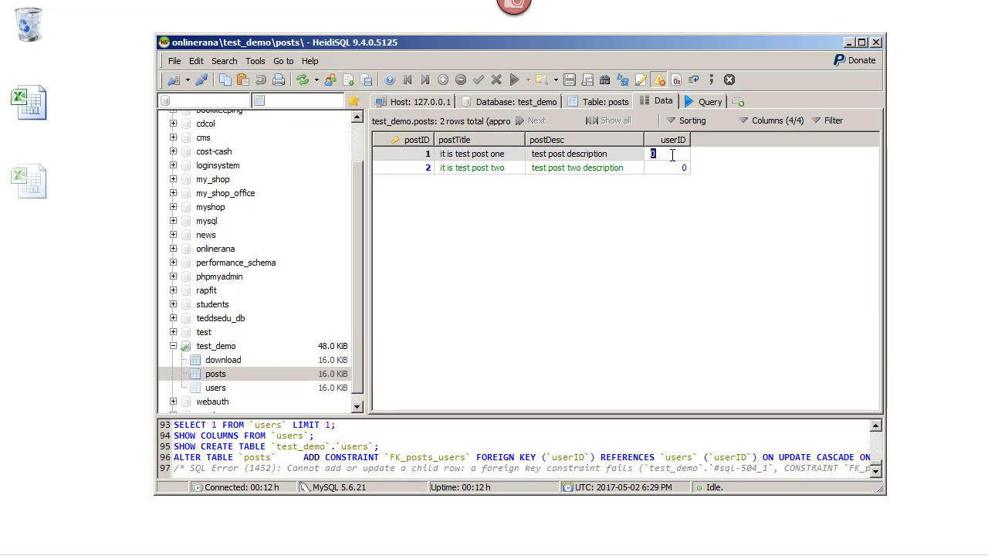
text(1)
click(660, 172)
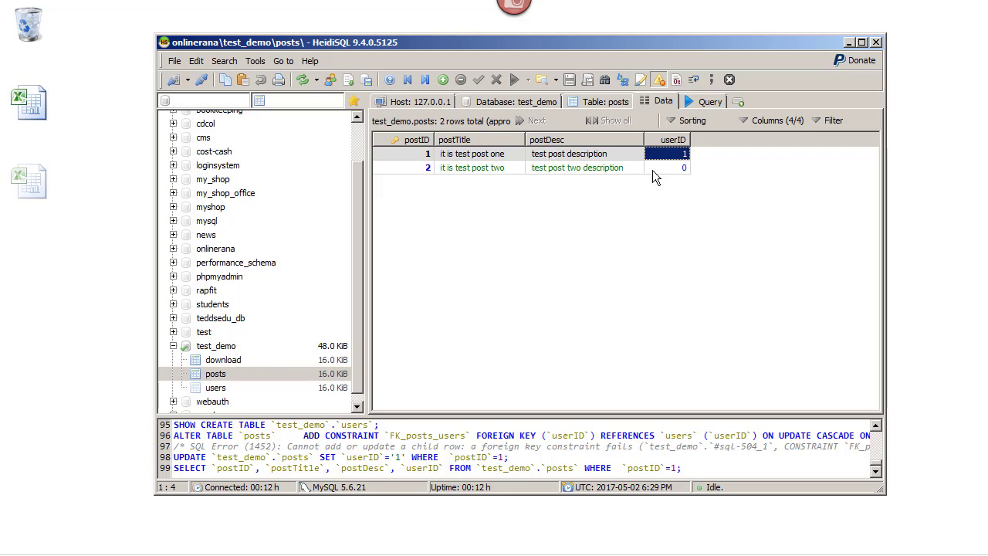
click(681, 169)
click(681, 170)
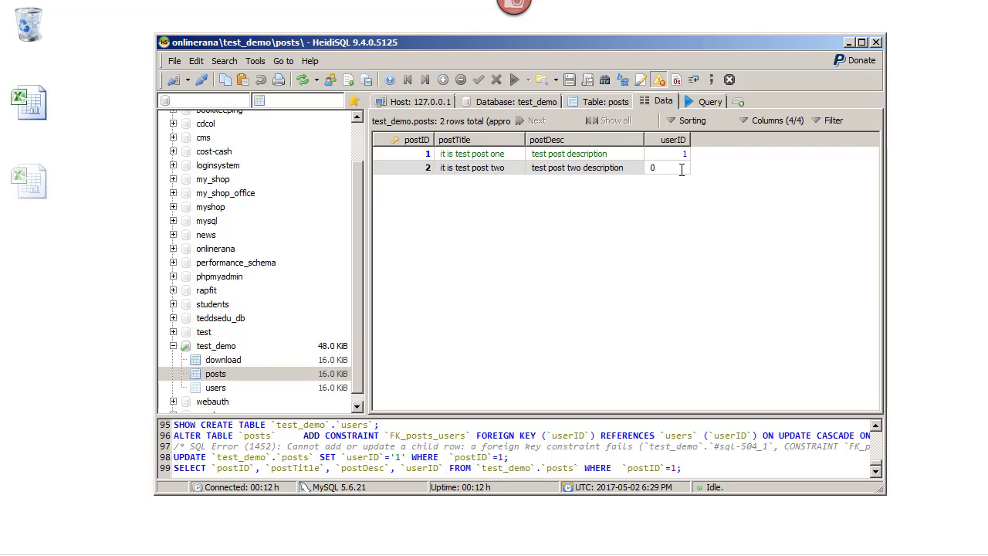
key(BackSpace)
text(1)
click(645, 186)
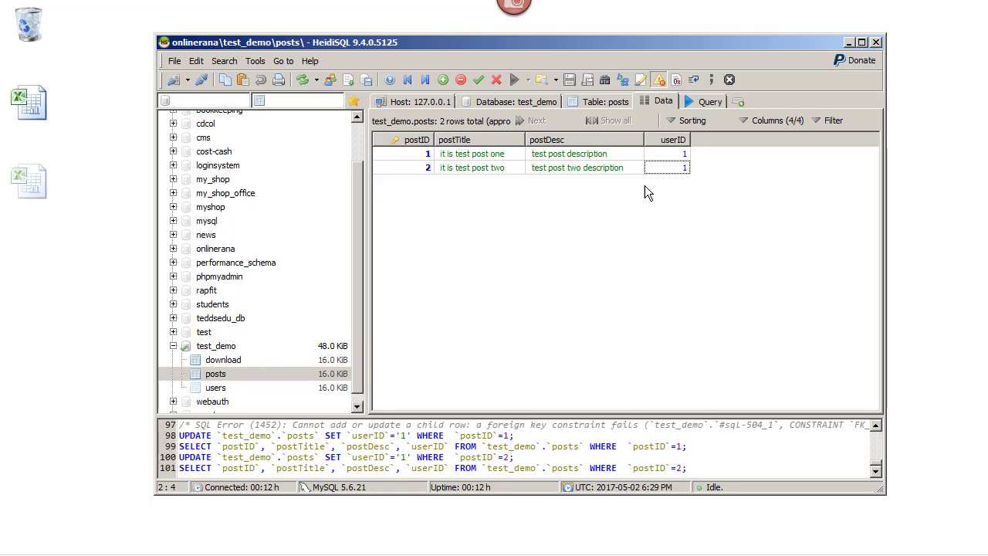
click(606, 101)
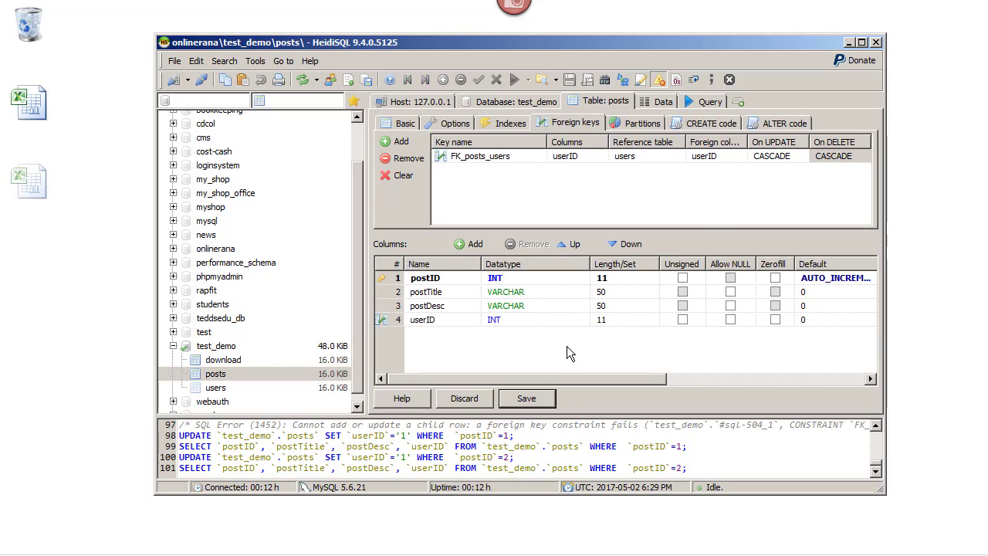
click(541, 398)
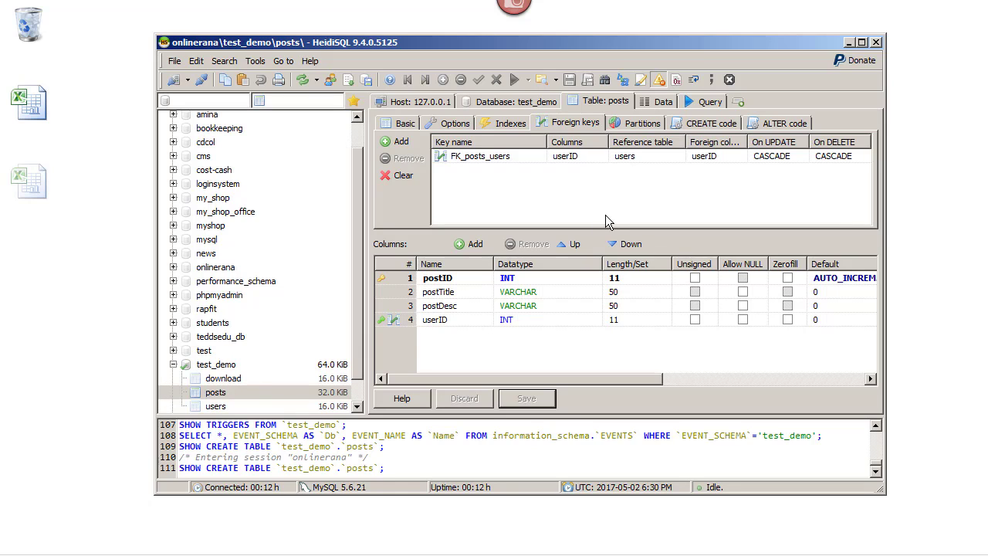
Step: In the download table's data, set postID to 1 in the first row and 2 in the second
click(232, 381)
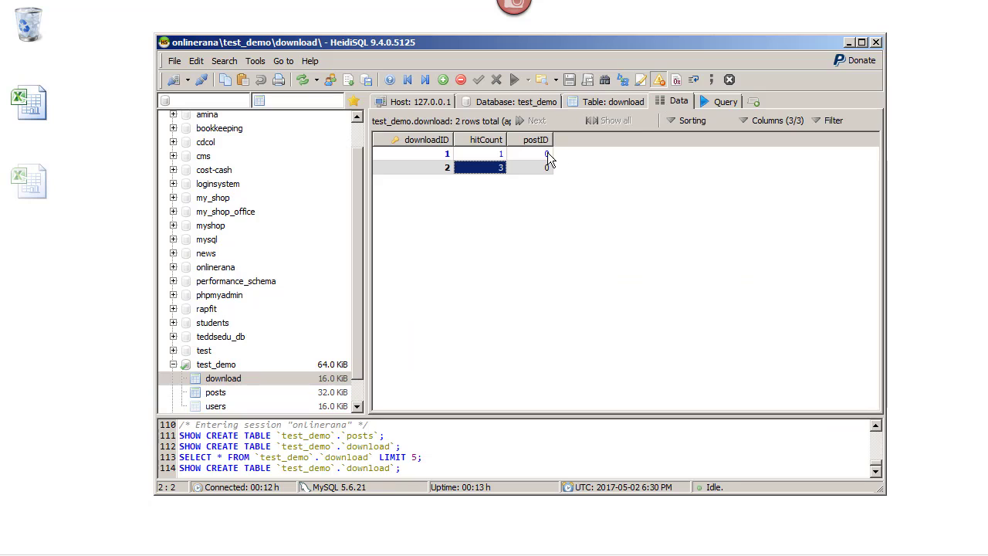
click(541, 154)
click(543, 155)
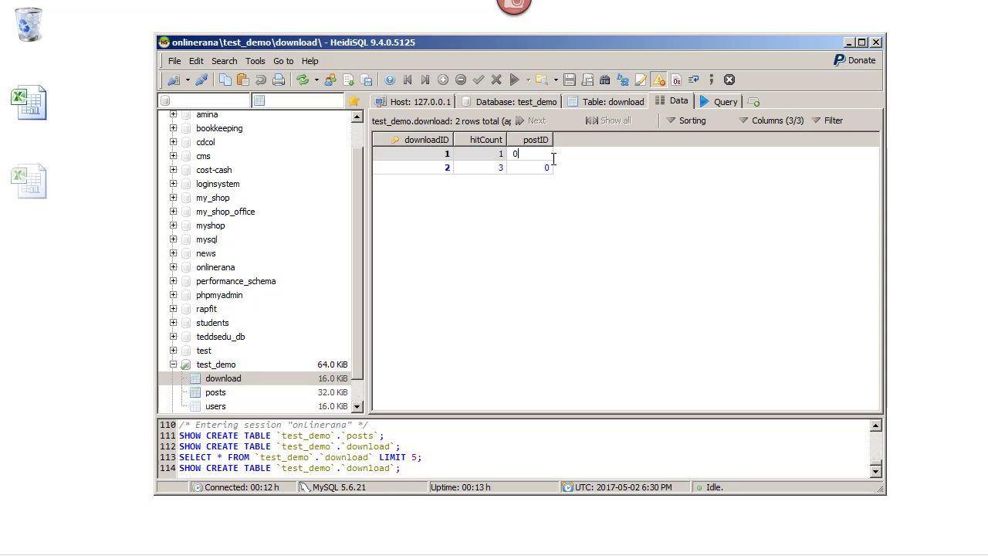
key(BackSpace)
text(1)
click(544, 169)
click(543, 168)
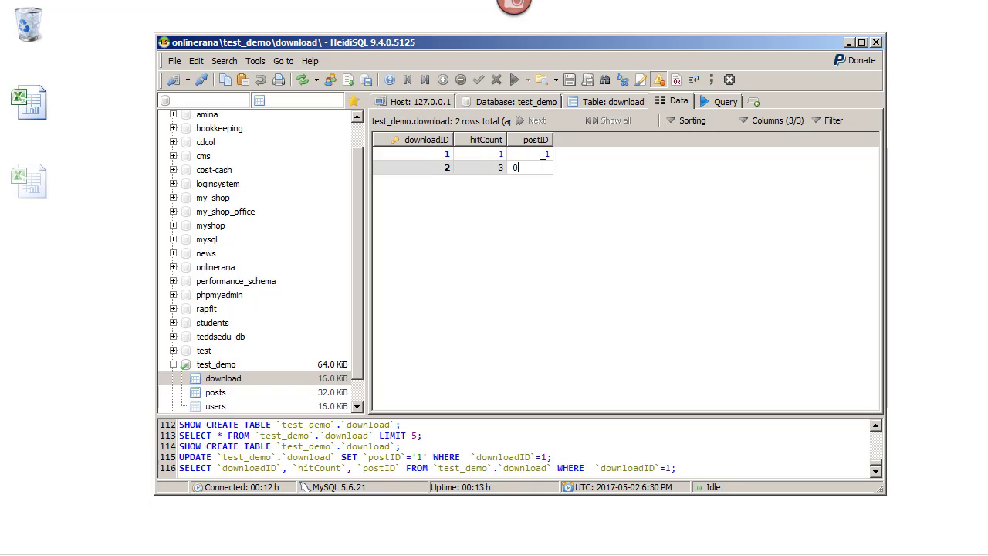
key(BackSpace)
text(2)
key(Return)
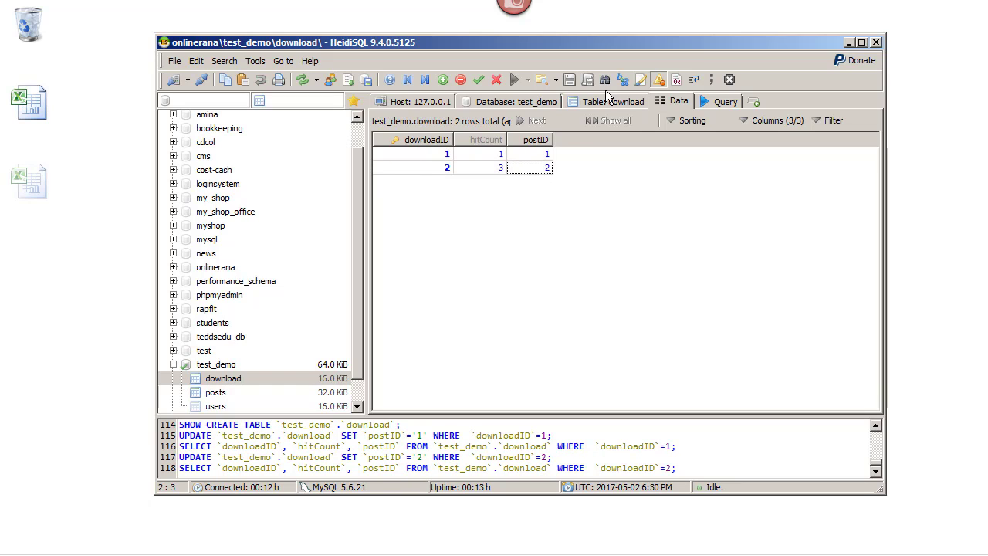
Step: Add a foreign key to the download table on the postID column
click(598, 105)
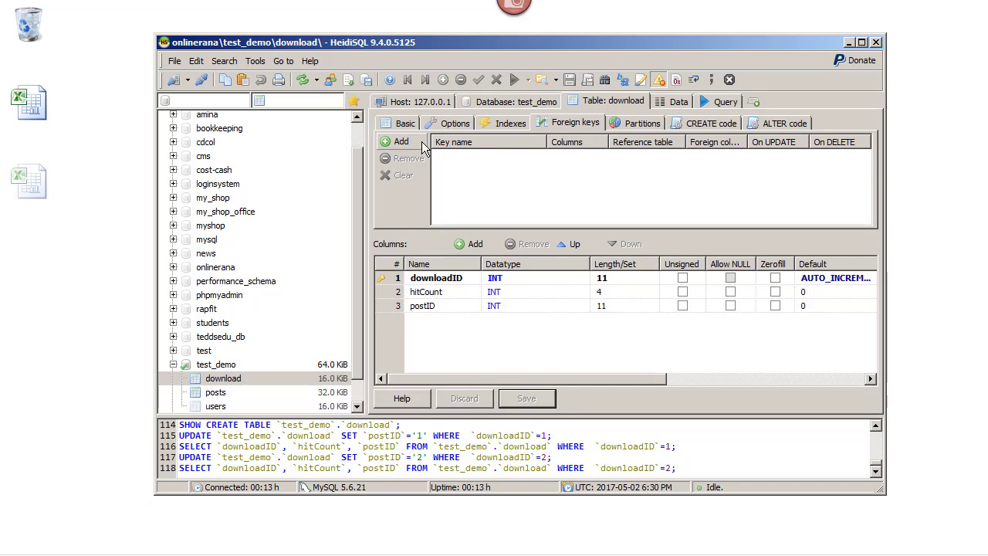
click(396, 142)
click(595, 156)
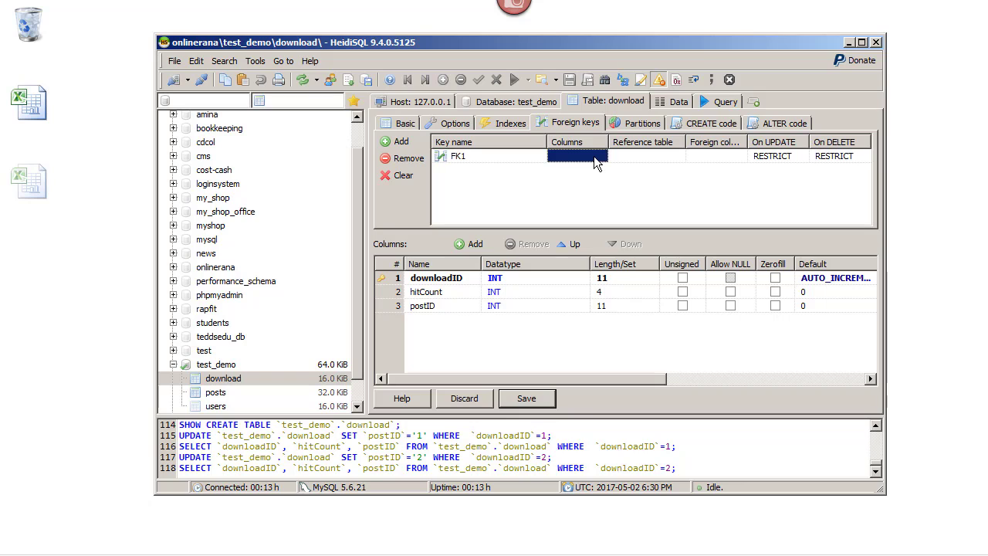
click(577, 182)
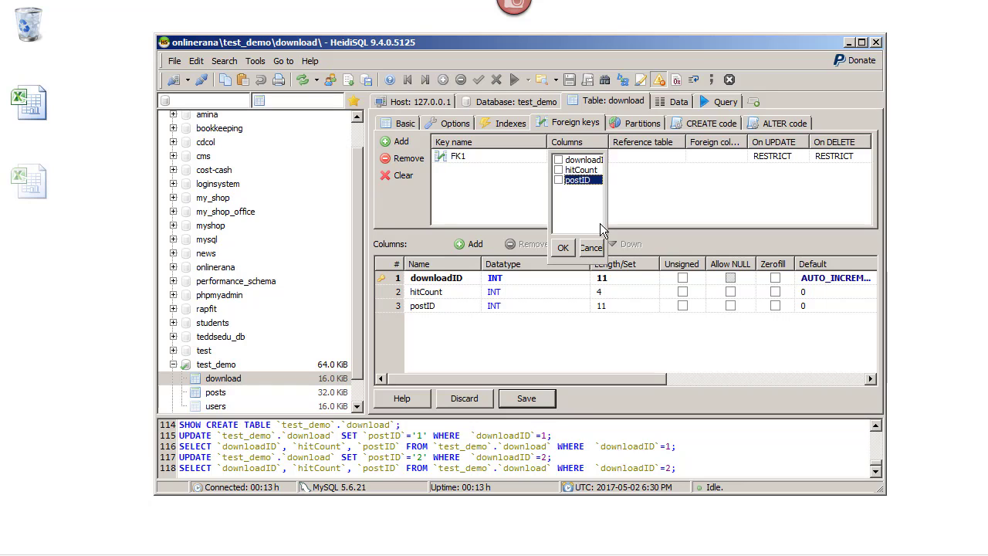
click(563, 248)
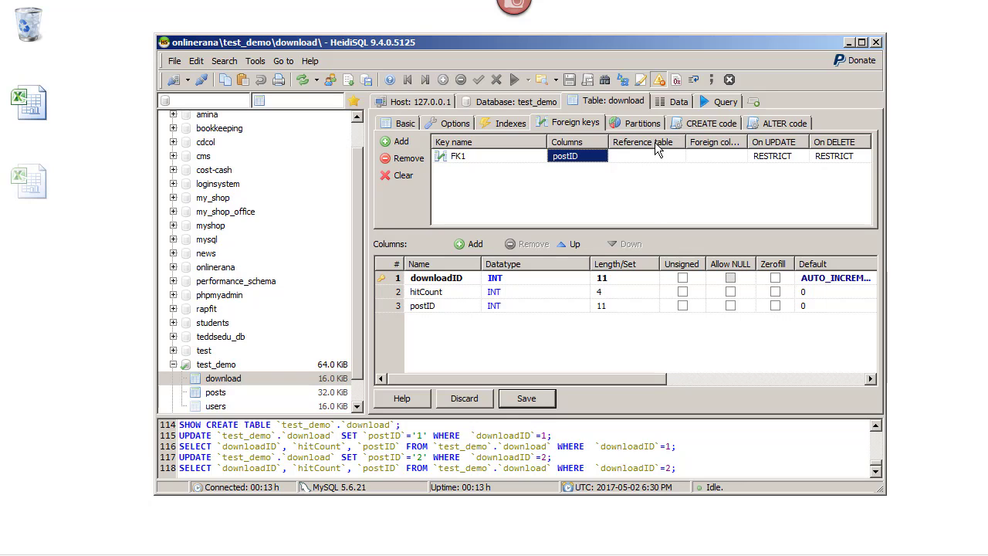
Step: Make the download table's foreign key reference the postID column of the posts table
click(679, 159)
click(678, 157)
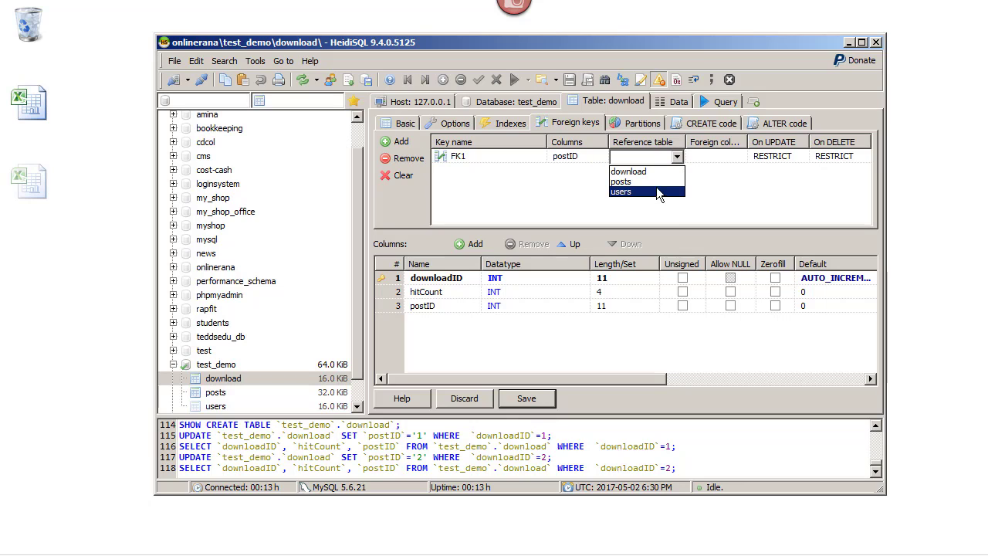
click(651, 182)
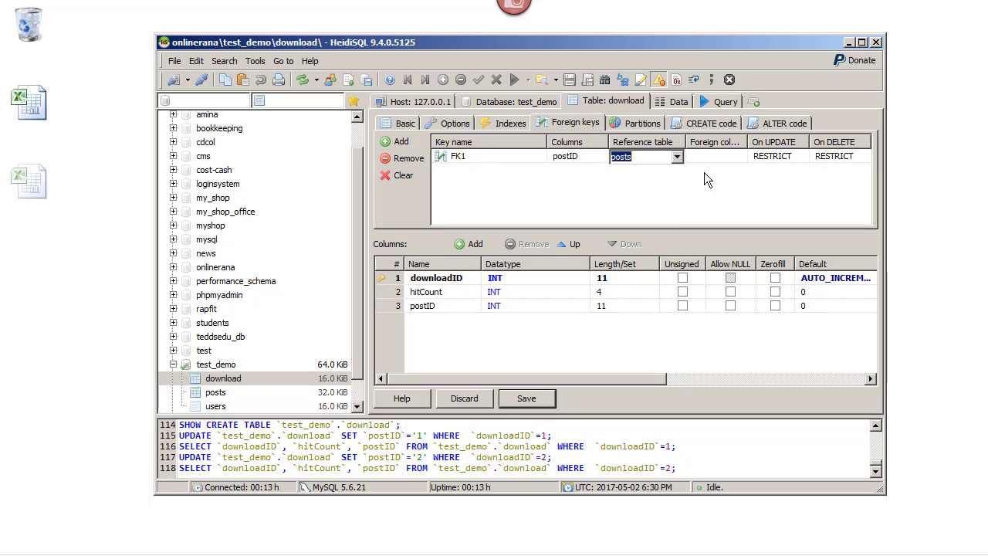
click(735, 156)
click(734, 156)
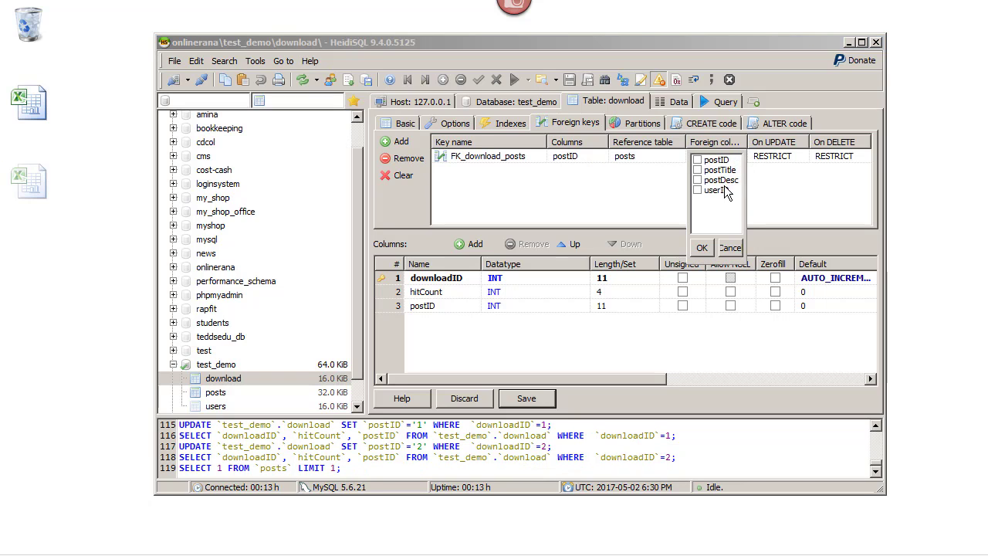
click(699, 161)
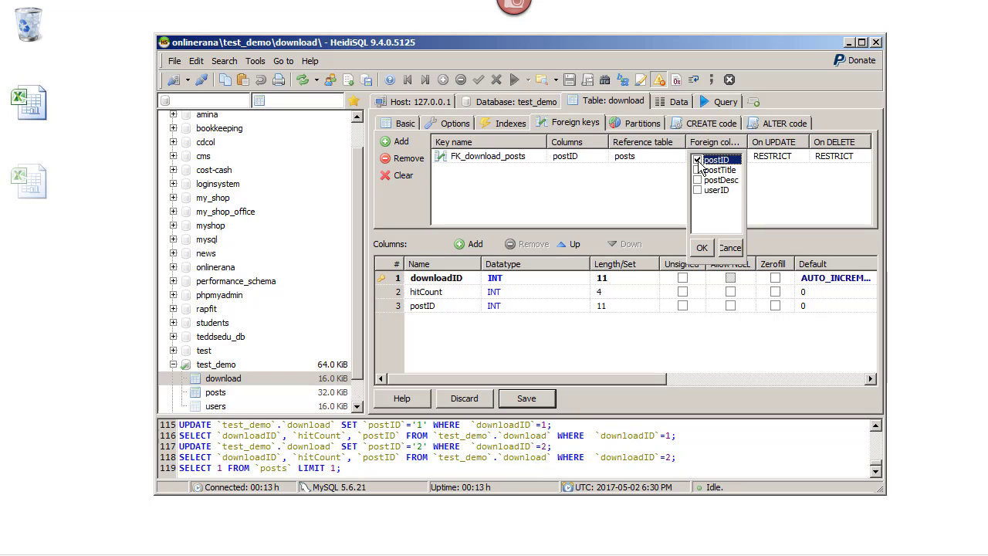
Step: Set the foreign key's ON UPDATE and ON DELETE actions to CASCADE and save the download table
click(796, 160)
click(800, 158)
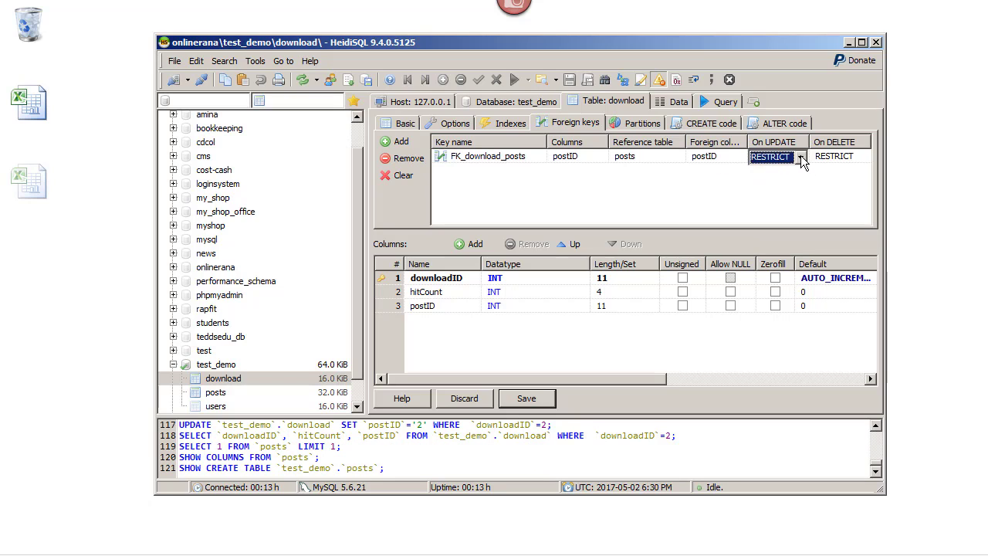
click(802, 157)
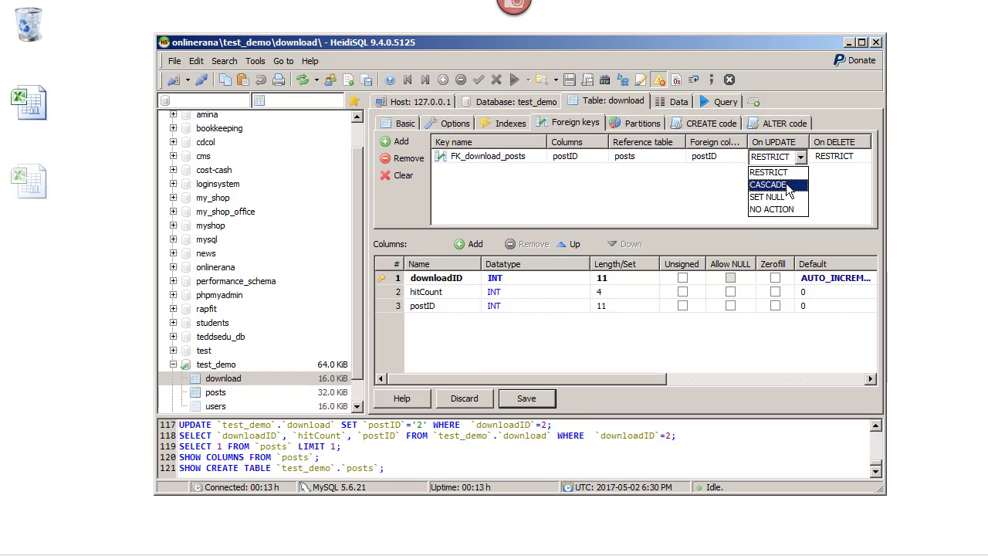
click(786, 184)
click(856, 157)
click(863, 157)
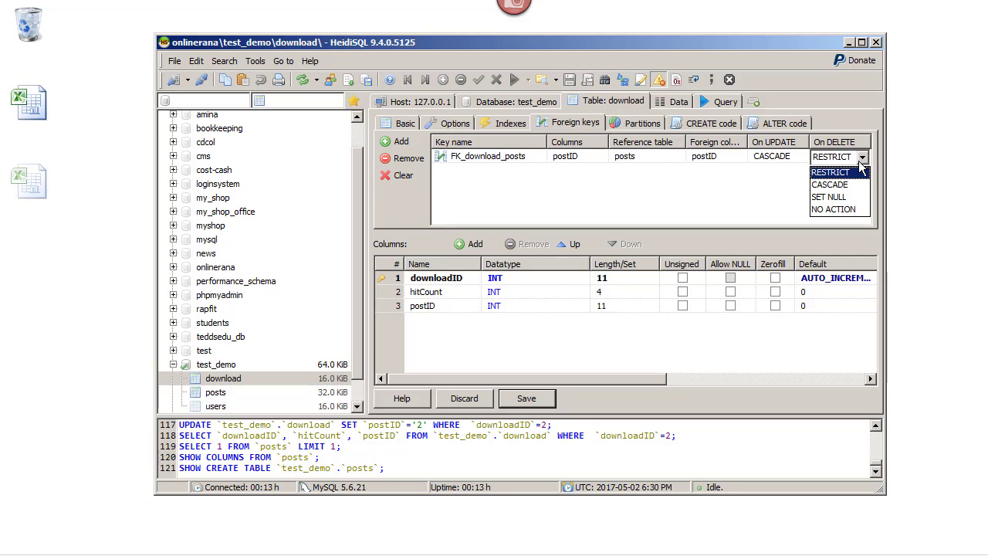
click(848, 185)
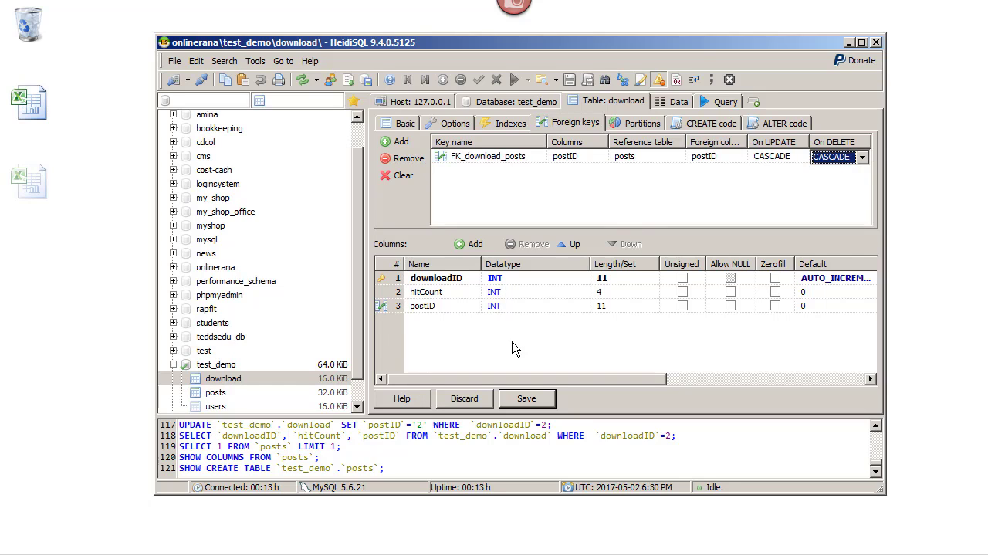
click(528, 401)
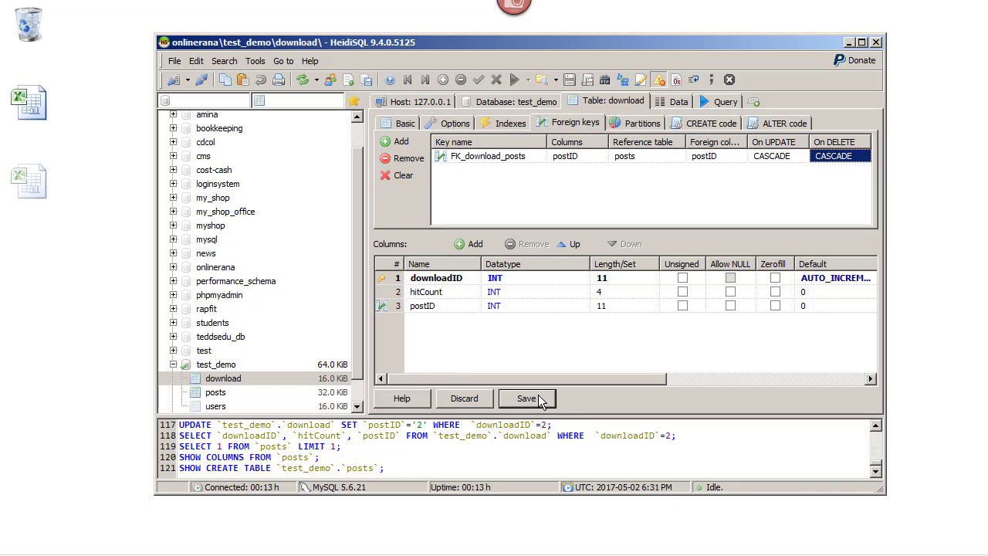
click(541, 401)
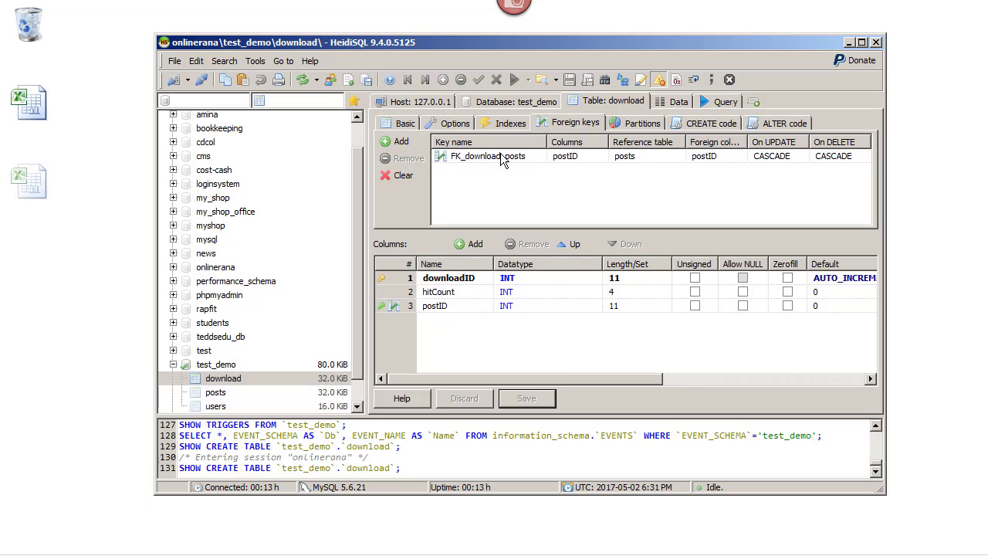
Step: Examine the download table's indexes with their columns, its table options and its data rows in the maximized window
click(359, 332)
scroll(358, 334, down, 1)
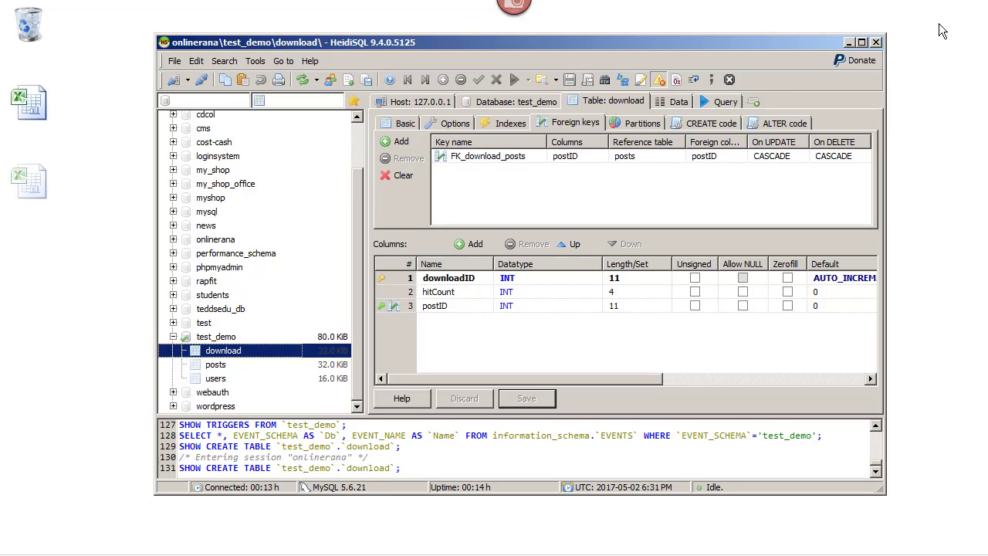
click(862, 43)
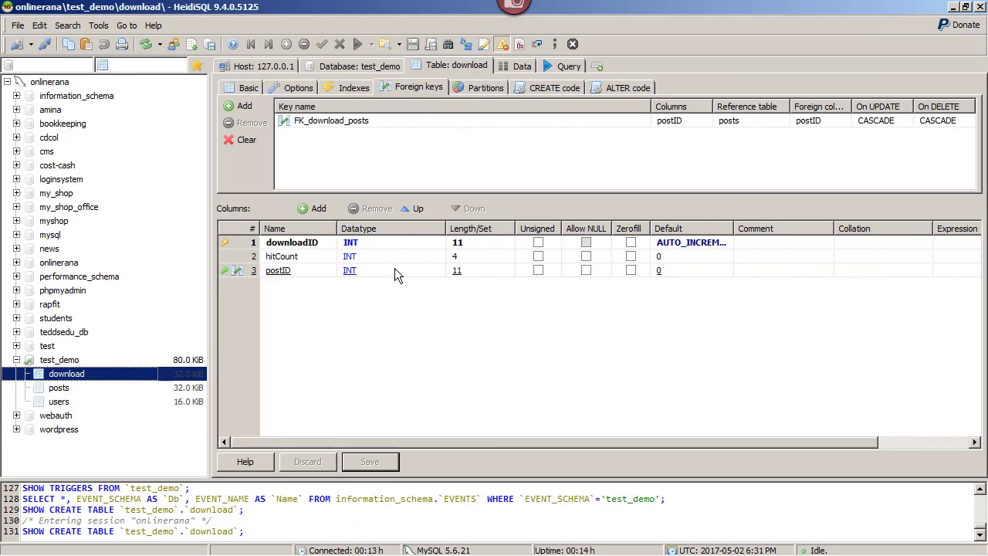
click(353, 88)
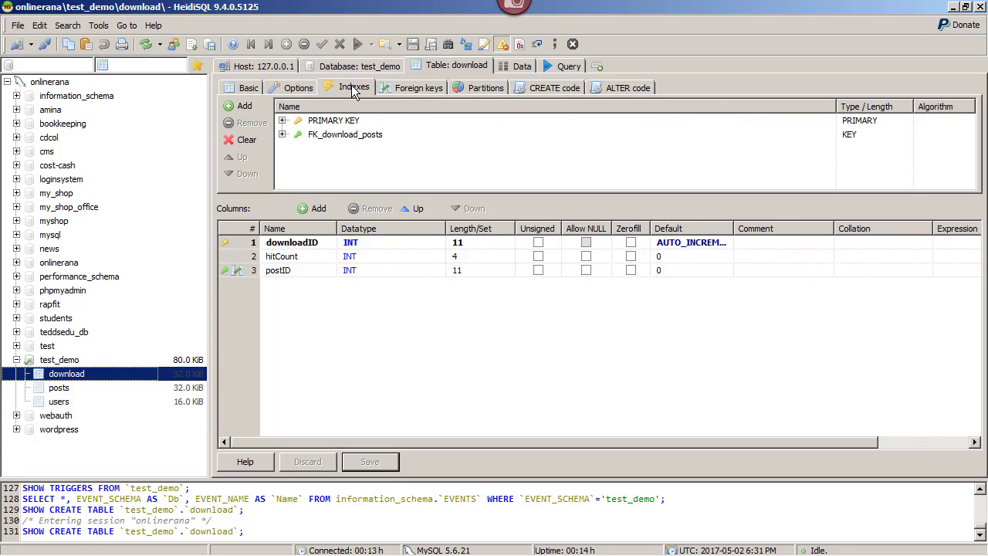
click(283, 121)
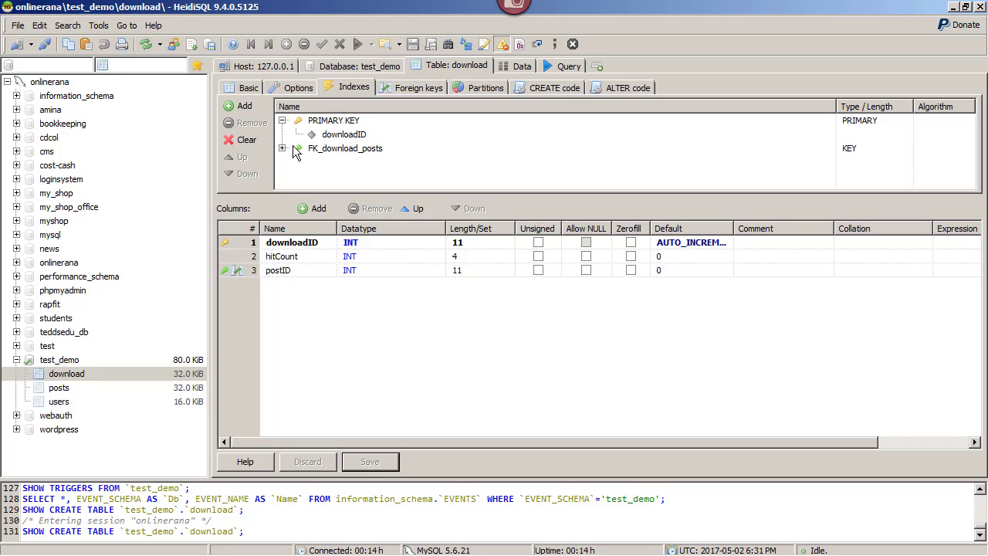
click(282, 148)
click(299, 90)
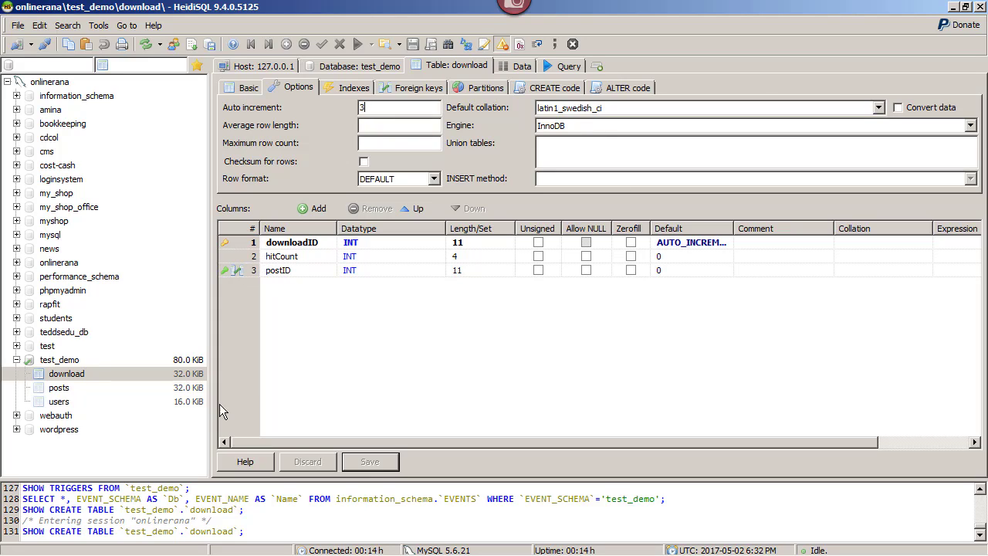
click(516, 66)
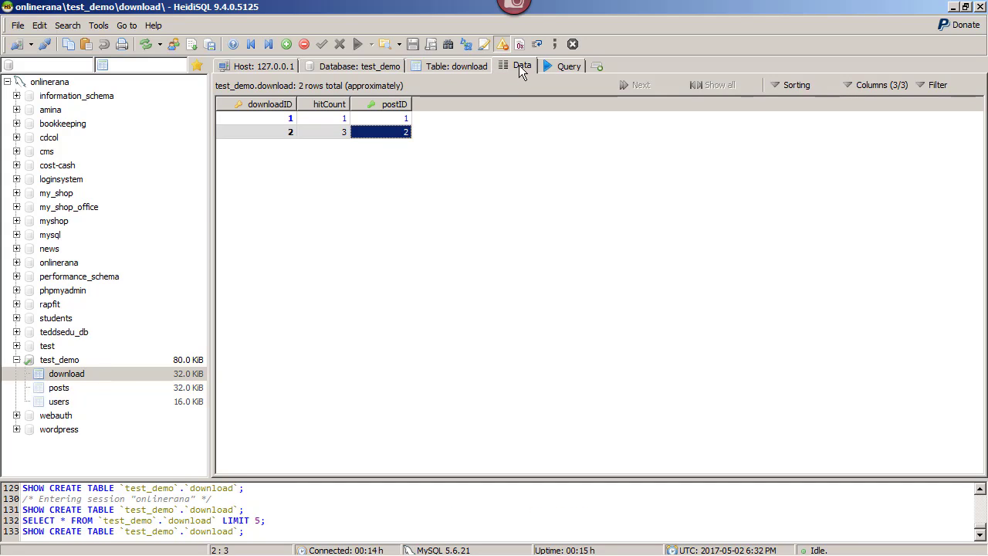
click(954, 6)
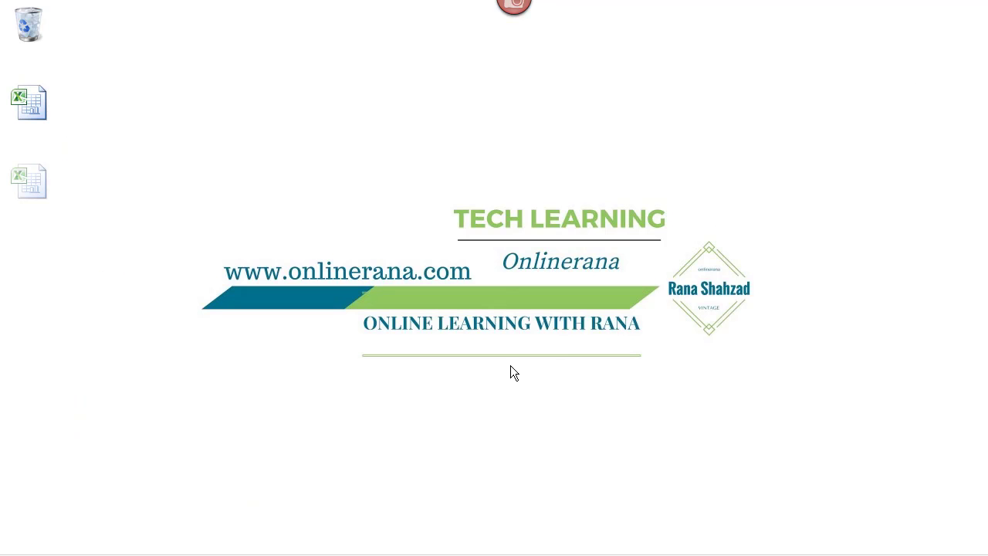